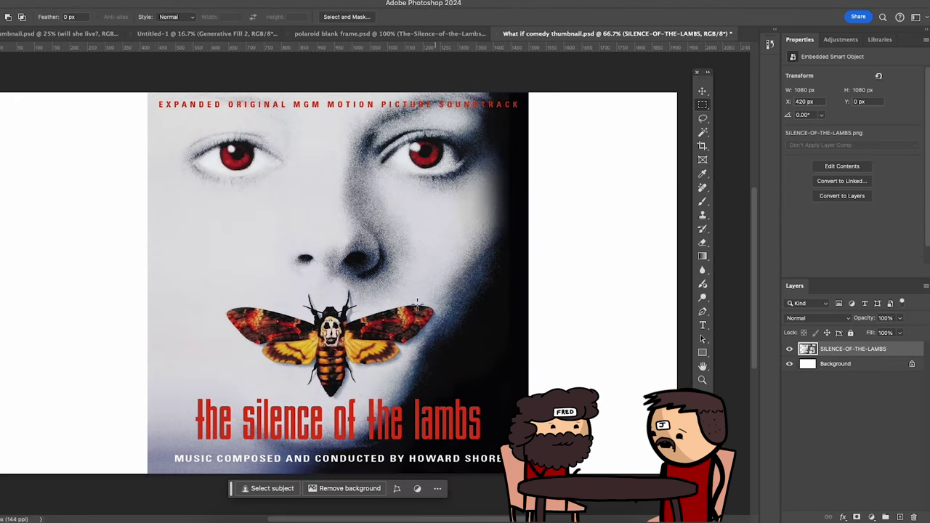
click(704, 119)
mouse_move(156, 98)
mouse_down()
mouse_move(156, 115)
mouse_move(524, 111)
mouse_up()
drag(333, 105, 314, 104)
click(434, 140)
Step: Outline the red soundtrack line above the eyes with the Polygonal Lasso and remove it using Generative Fill without a prompt
right_click(701, 120)
click(751, 147)
right_click(707, 122)
click(723, 138)
mouse_move(156, 100)
mouse_down()
mouse_move(476, 123)
mouse_move(531, 112)
mouse_move(155, 101)
mouse_up()
click(263, 127)
click(449, 126)
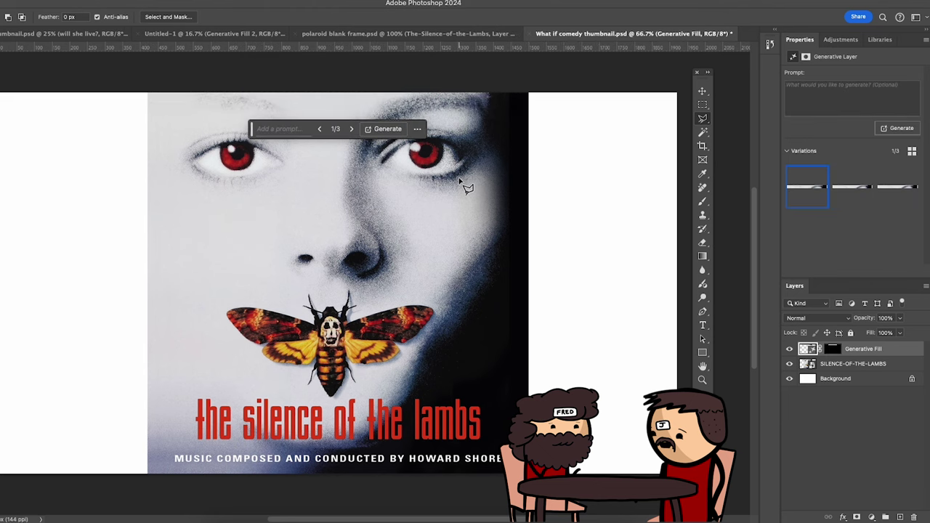
click(351, 129)
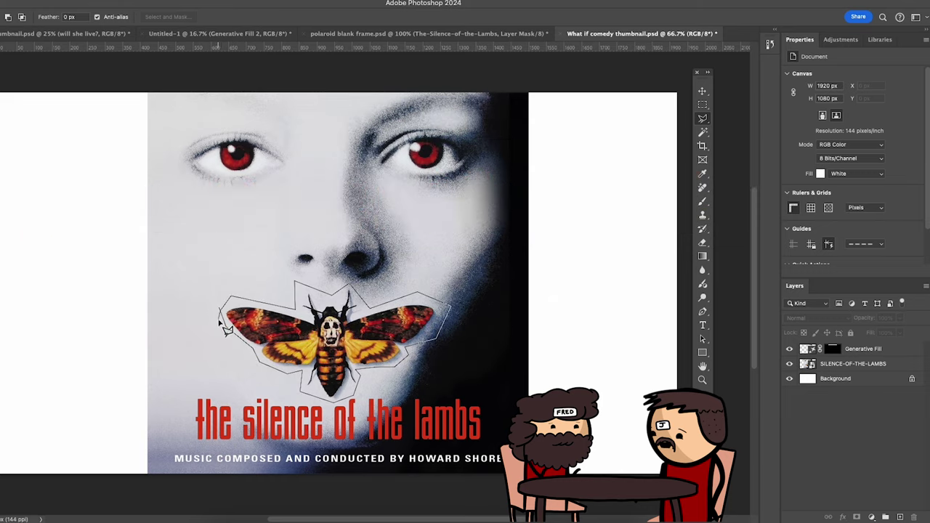
Step: Finish the lasso outline around the moth and replace it using Generative Fill with the prompt "remove"
click(224, 313)
click(259, 419)
text(remove)
click(442, 418)
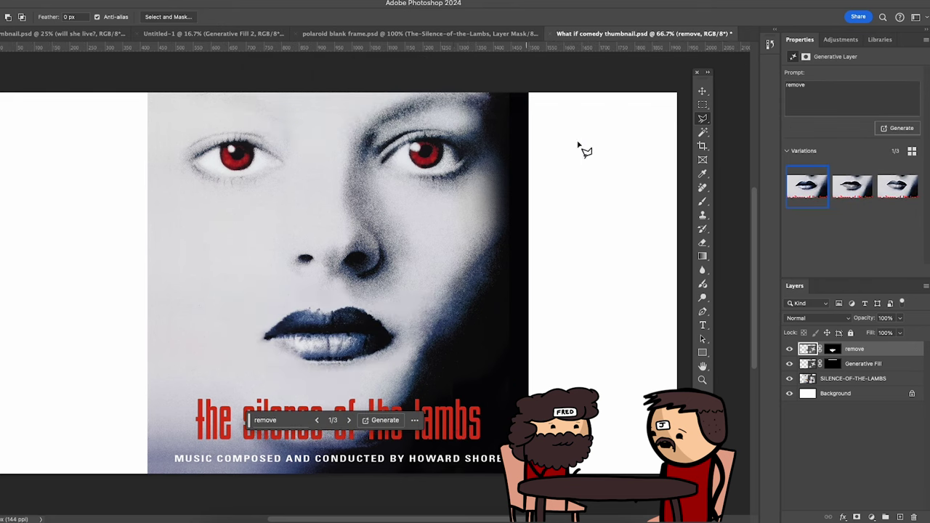
Step: Compare the cover before and after the moth removal by undoing and redoing the fill
click(704, 93)
click(534, 231)
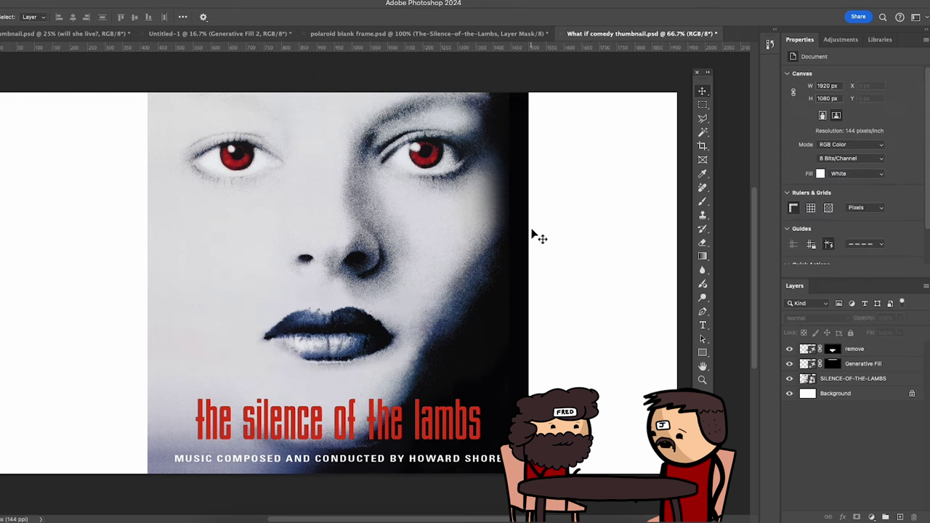
click(525, 239)
click(621, 305)
key(ctrl+z)
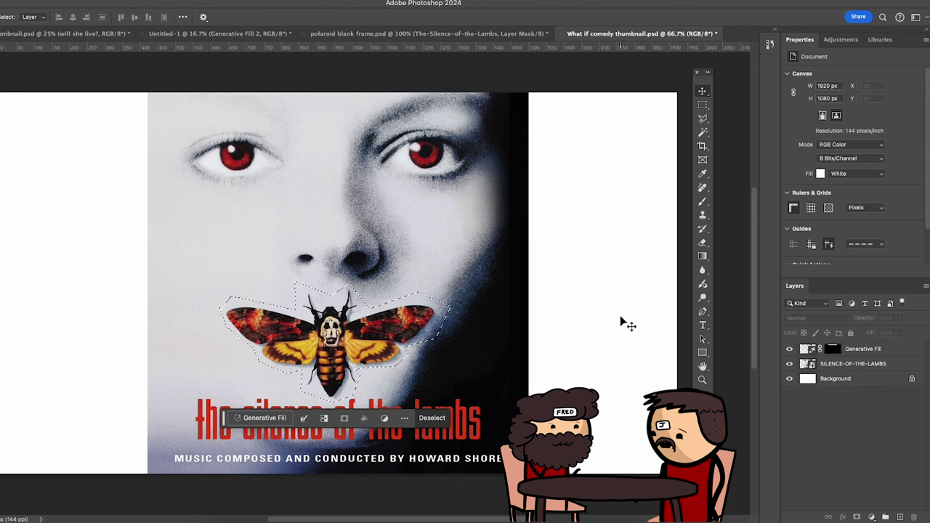
key(ctrl+shift+z)
click(517, 330)
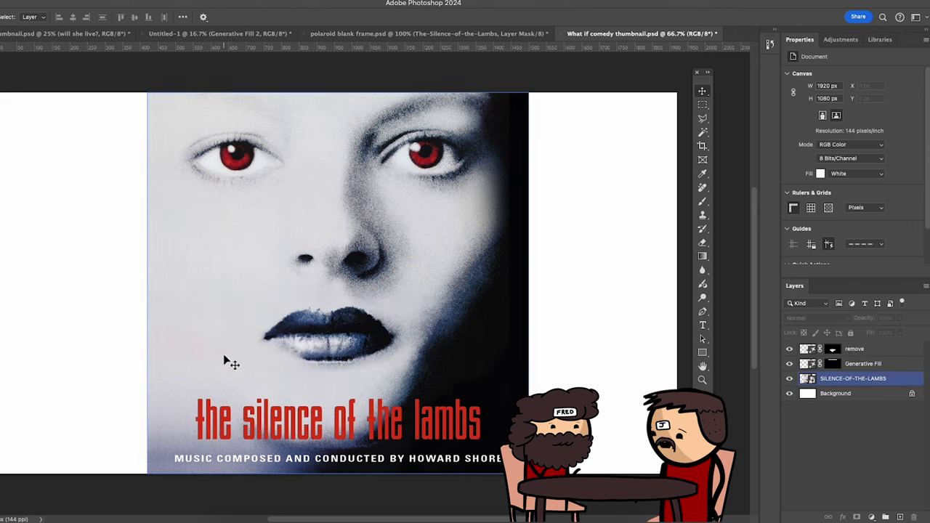
click(601, 357)
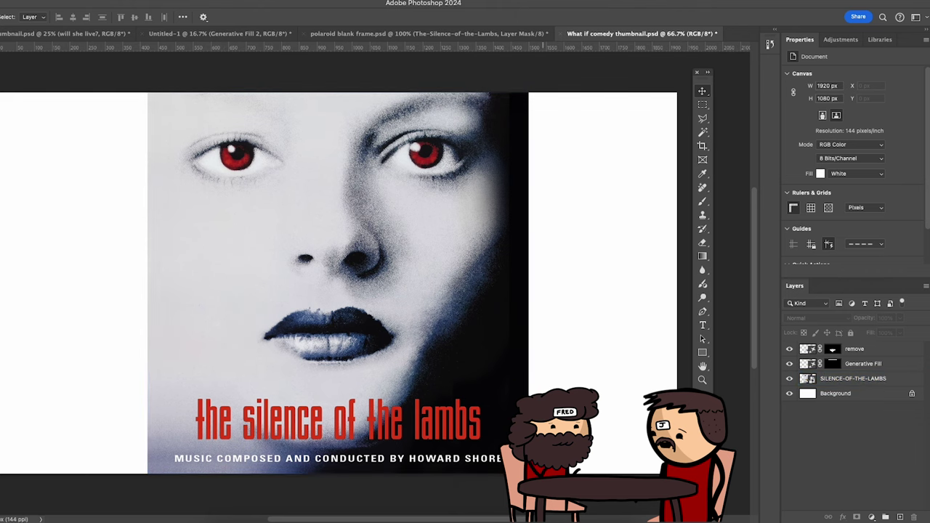
click(237, 284)
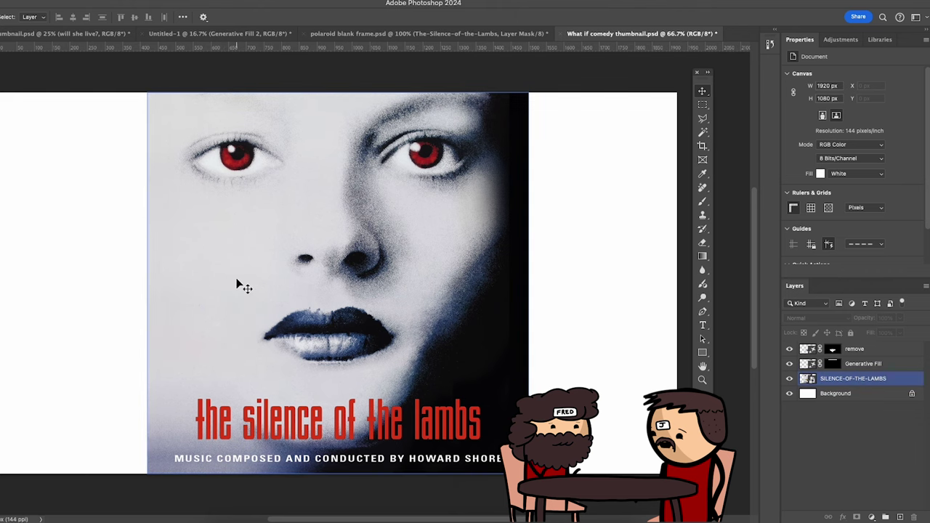
Step: Outline a rectangular patch of plain cheek beside the lips, about 306 by 221 px, with the Polygonal Lasso
key(l)
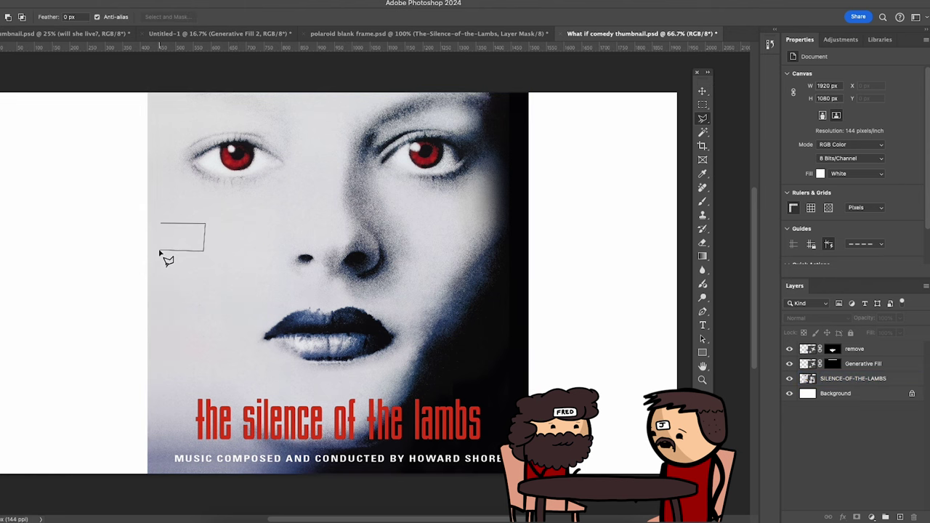
key(super+d)
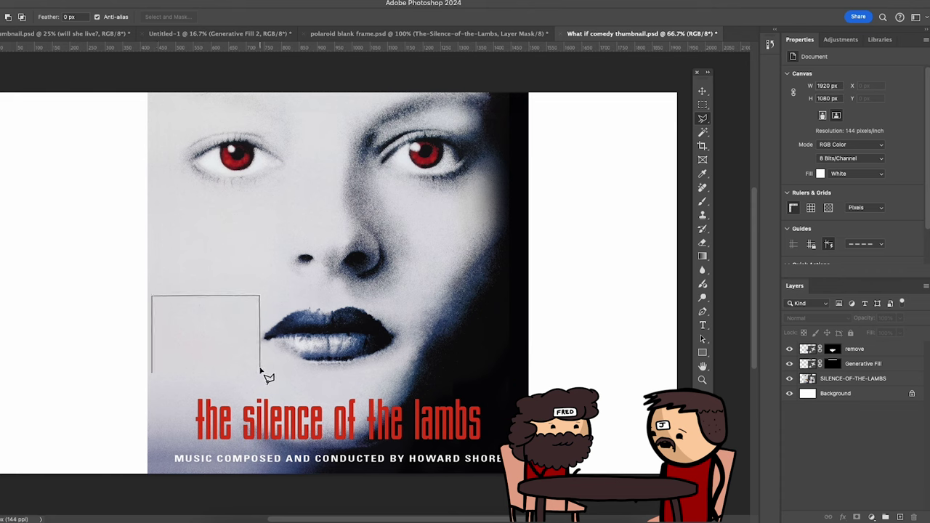
drag(258, 363, 153, 372)
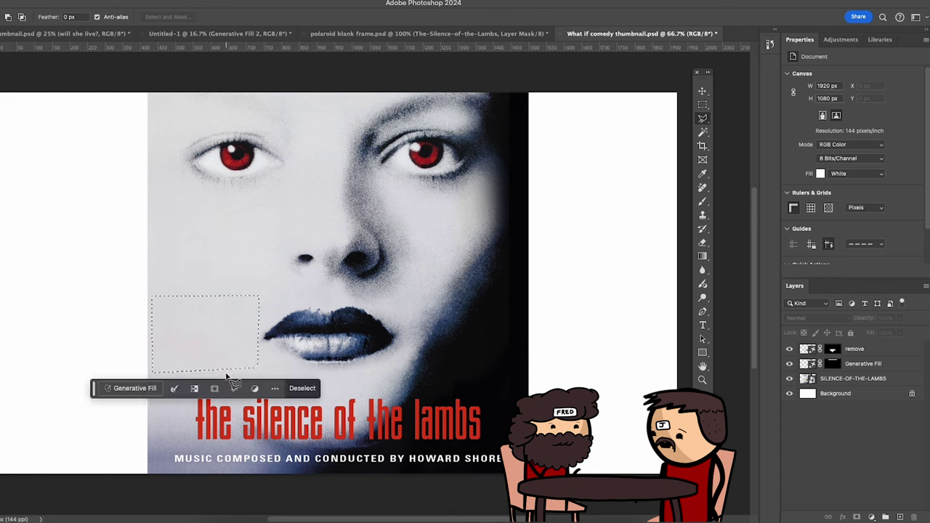
click(275, 388)
right_click(216, 344)
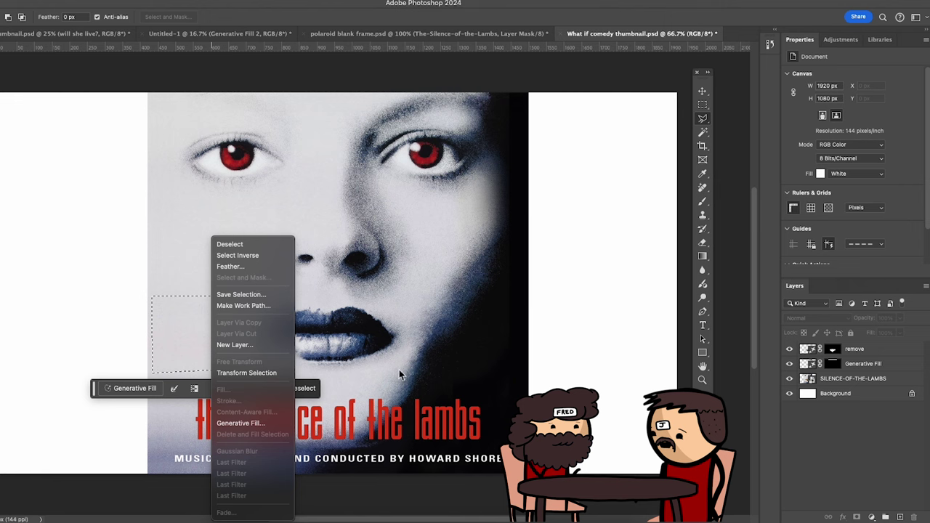
key(Escape)
Step: Merge the SILENCE-OF-THE-LAMBS layer and the two generative layers above it into one layer
click(887, 378)
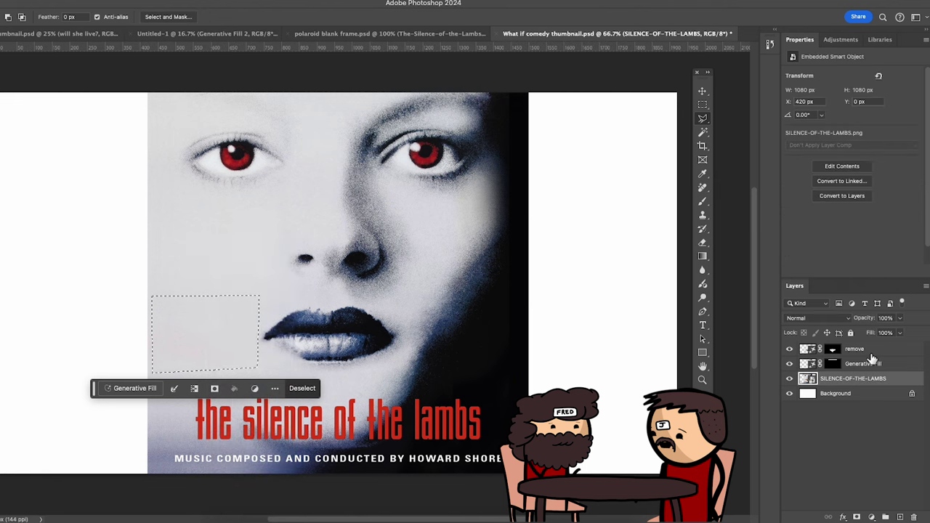
shift+click(868, 350)
right_click(869, 351)
click(850, 334)
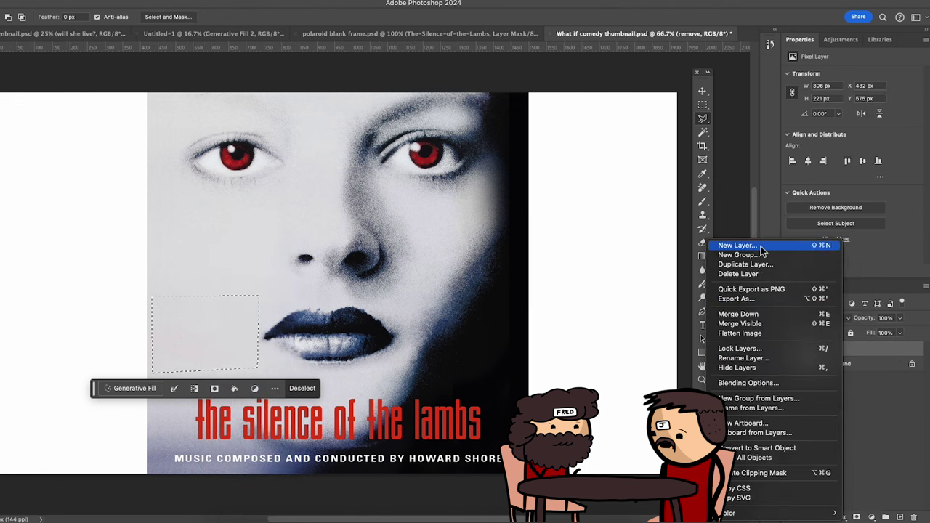
Step: Copy the selected cheek patch of the merged cover to a new layer
key(super+z)
key(super+j)
key(super+z)
key(ctrl+z)
click(834, 367)
click(833, 354)
Step: Move the cheek patch over the lips and stretch it on all sides to cover the mouth
click(707, 88)
drag(207, 335, 306, 339)
drag(360, 338, 401, 337)
drag(324, 376, 324, 373)
drag(398, 335, 408, 336)
drag(332, 299, 330, 305)
mouse_move(253, 339)
mouse_down()
mouse_move(261, 341)
mouse_move(247, 339)
mouse_up()
click(395, 399)
click(659, 381)
Step: Stretch the mouth patch further up and down to a height of about 218 px
click(285, 340)
drag(330, 373, 330, 378)
drag(330, 305, 330, 300)
click(391, 405)
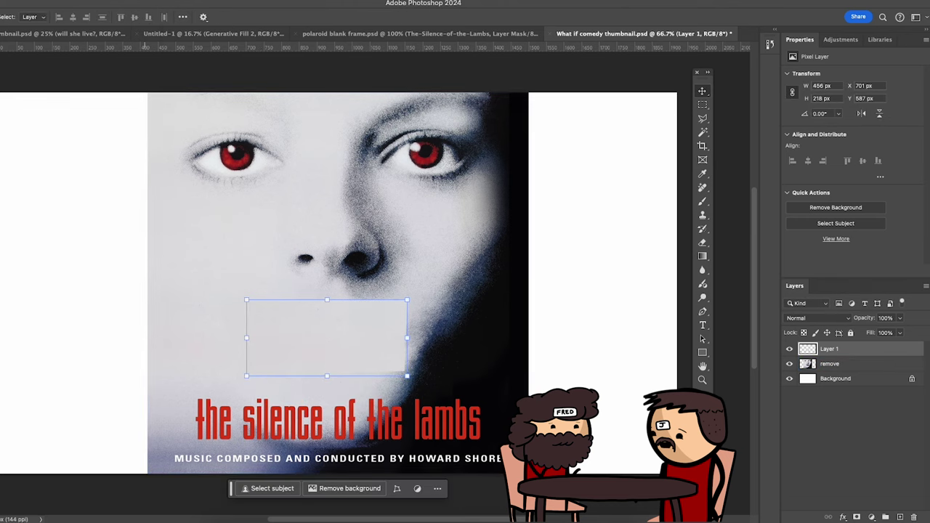
Step: Soften the edges of the mouth patch with a Gaussian Blur
click(178, 1)
mouse_move(222, 114)
click(349, 150)
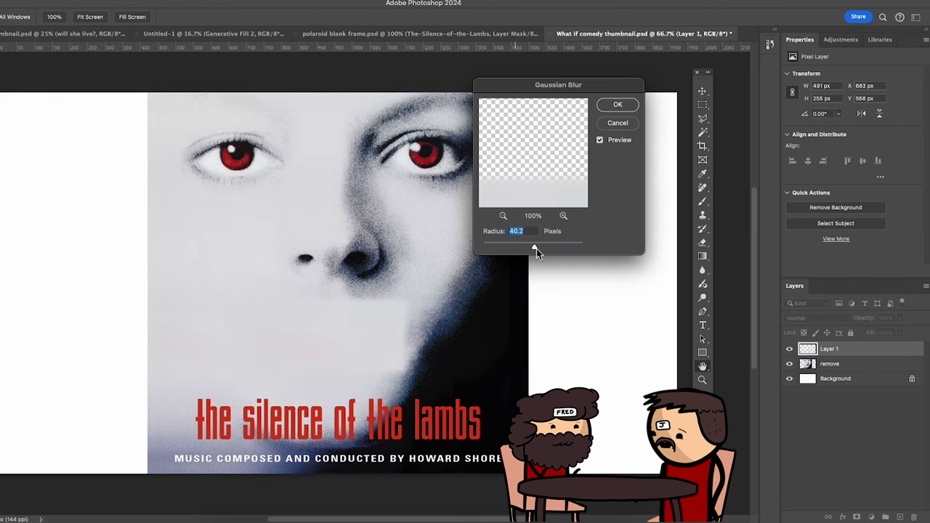
drag(547, 249, 524, 248)
click(618, 105)
Step: Stretch the blurred patch to about 112% height so it covers the lip remnants, and narrow it slightly at the jaw
key(ctrl+t)
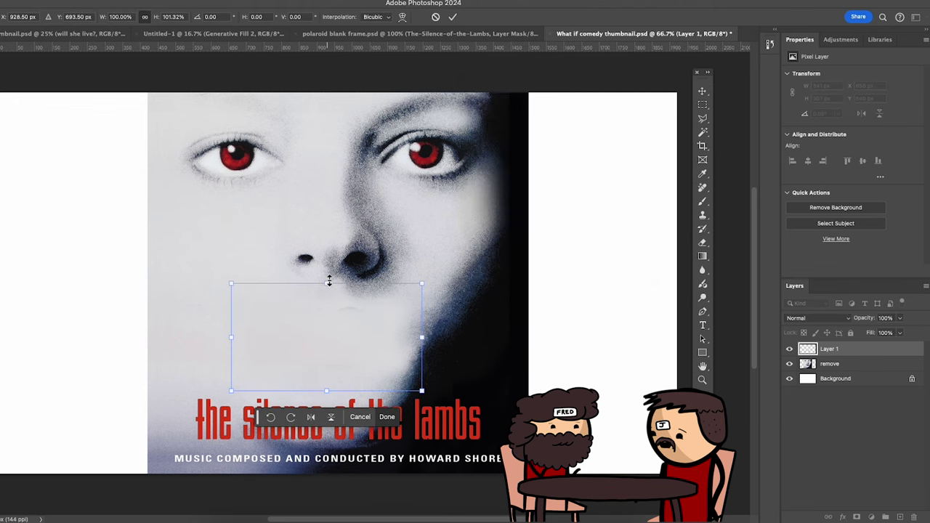
drag(329, 282, 329, 277)
drag(328, 392, 338, 394)
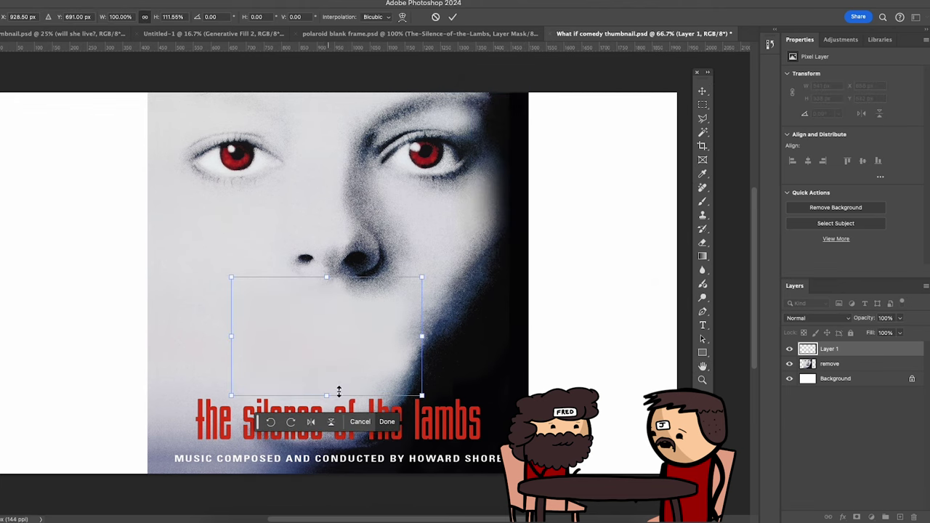
drag(422, 337, 419, 339)
click(386, 422)
Step: Widen the blurred patch slightly toward the dark jaw edge, undoing the extra corner adjustment
key(ctrl+minus)
key(ctrl+minus)
key(ctrl+minus)
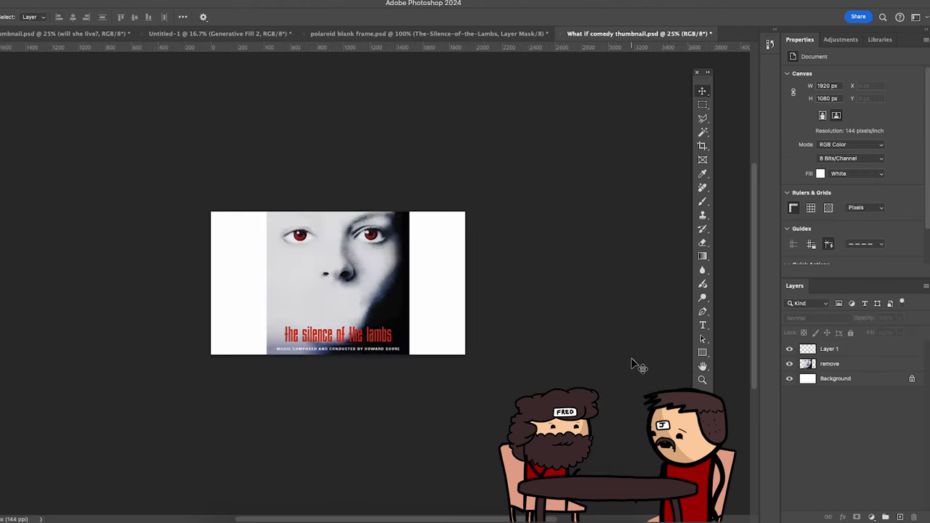
key(super+plus)
key(super+plus)
key(super+plus)
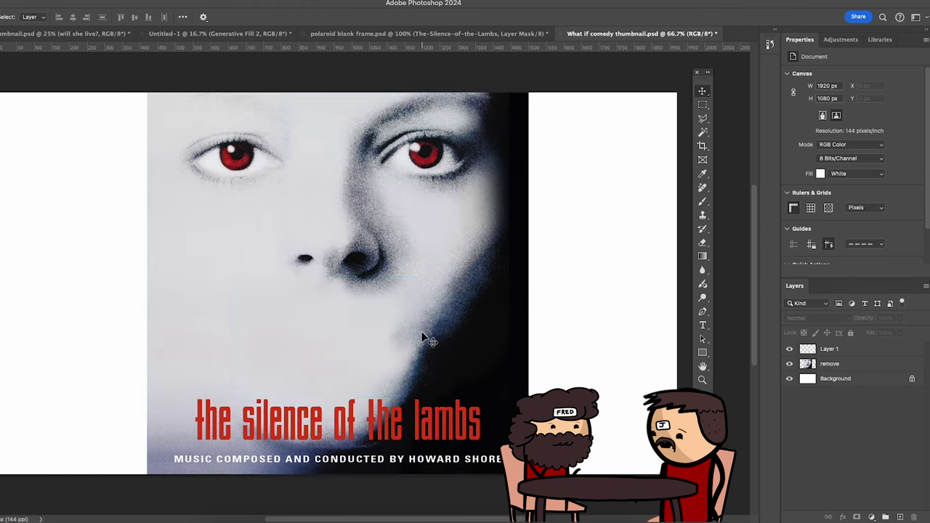
click(413, 339)
drag(417, 337, 425, 336)
drag(423, 277, 432, 274)
key(super+z)
key(Return)
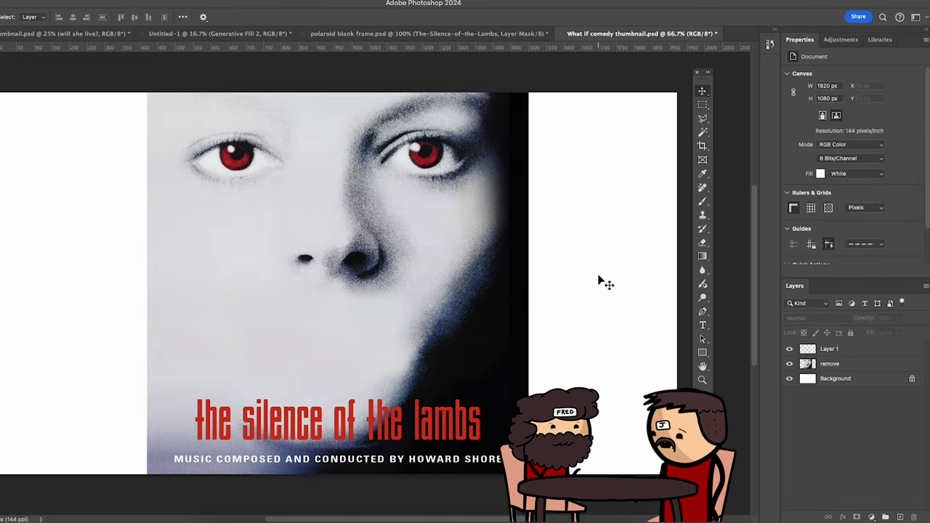
Step: Extend the cover across the white margins on both sides using Generative Fill without a prompt, undoing the first attempt
click(703, 104)
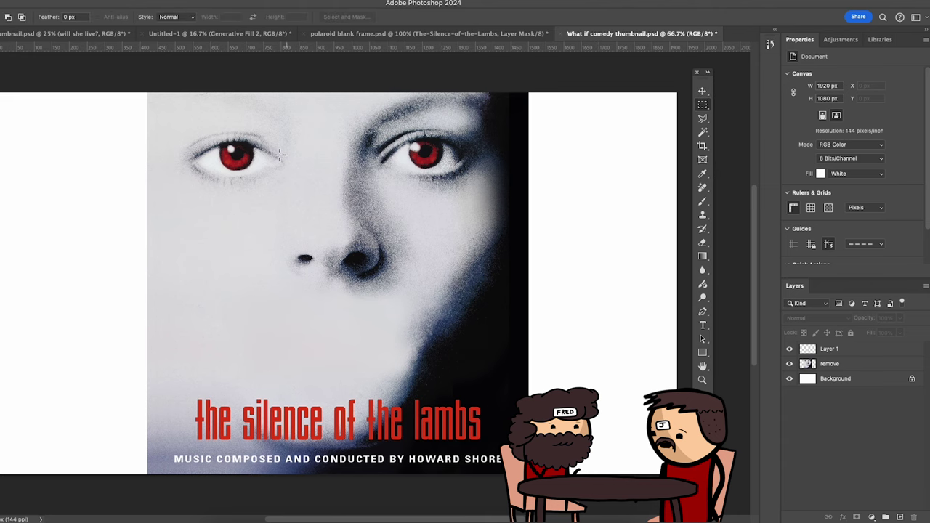
drag(517, 92, 162, 480)
click(268, 460)
click(455, 463)
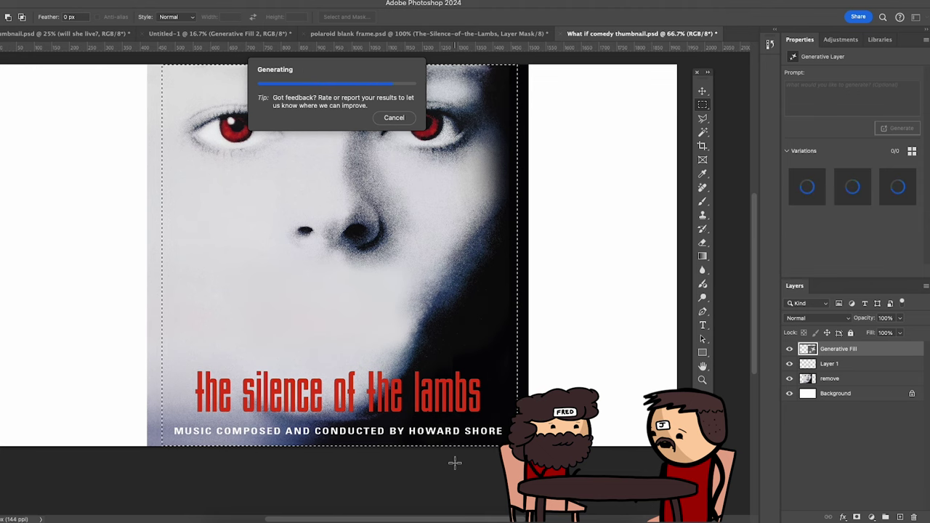
key(ctrl+z)
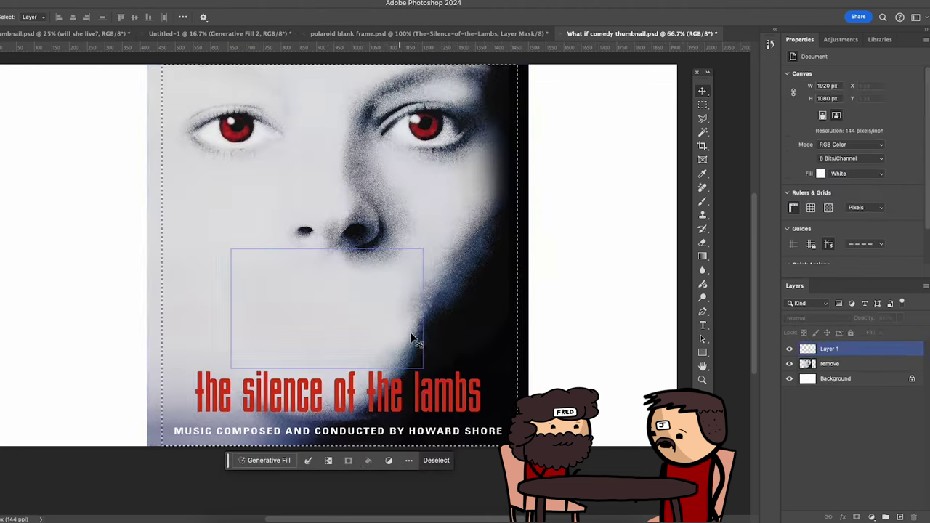
click(445, 462)
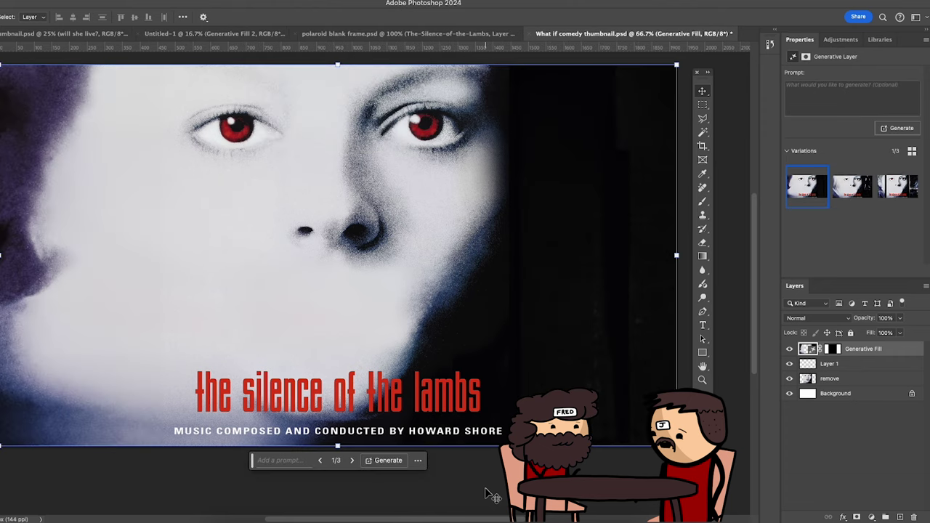
Step: Compare the generated background variations and choose the second one
click(848, 187)
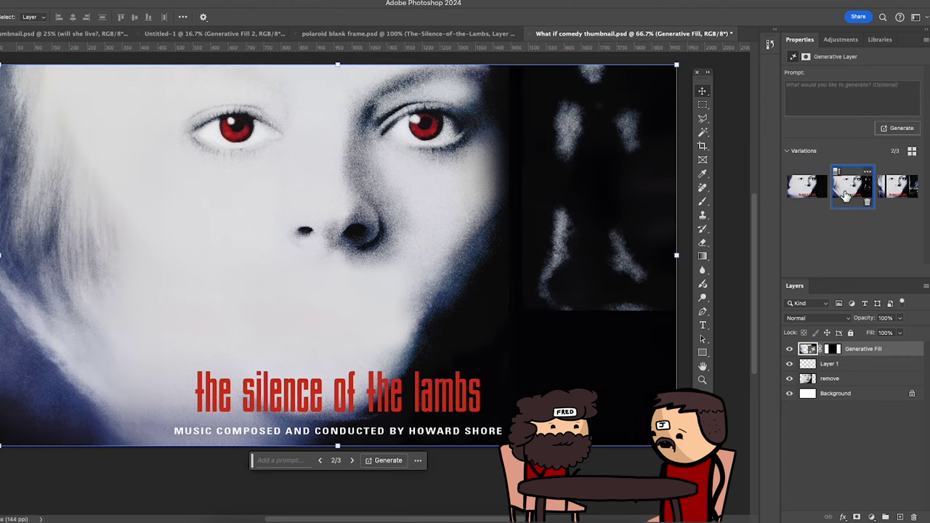
click(898, 197)
click(862, 195)
click(868, 173)
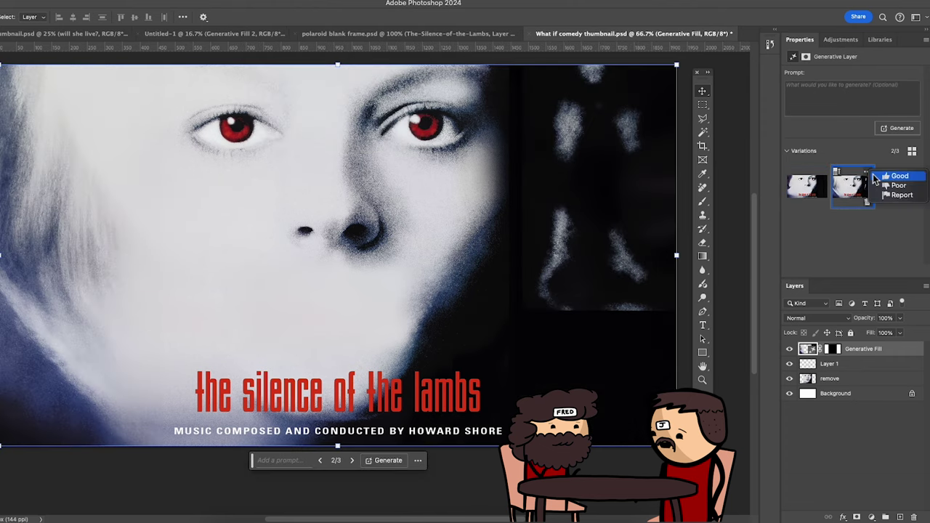
click(895, 176)
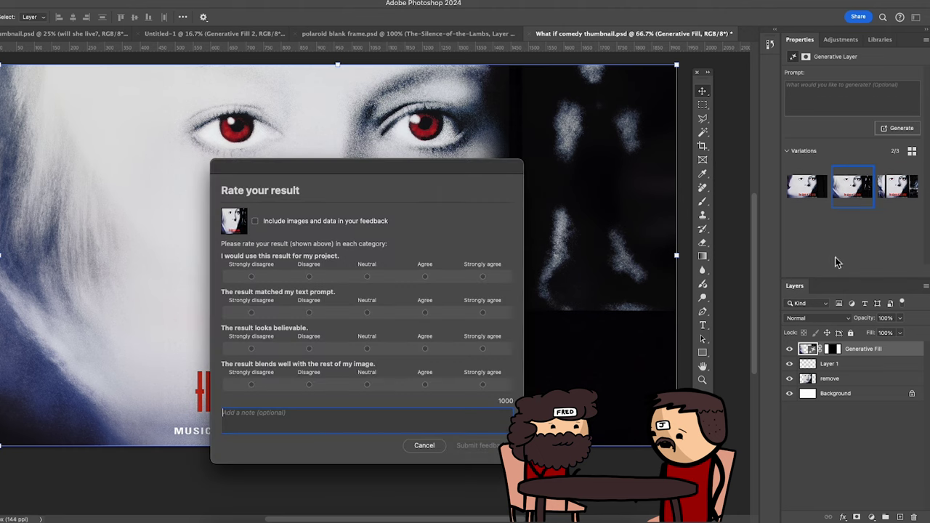
click(424, 446)
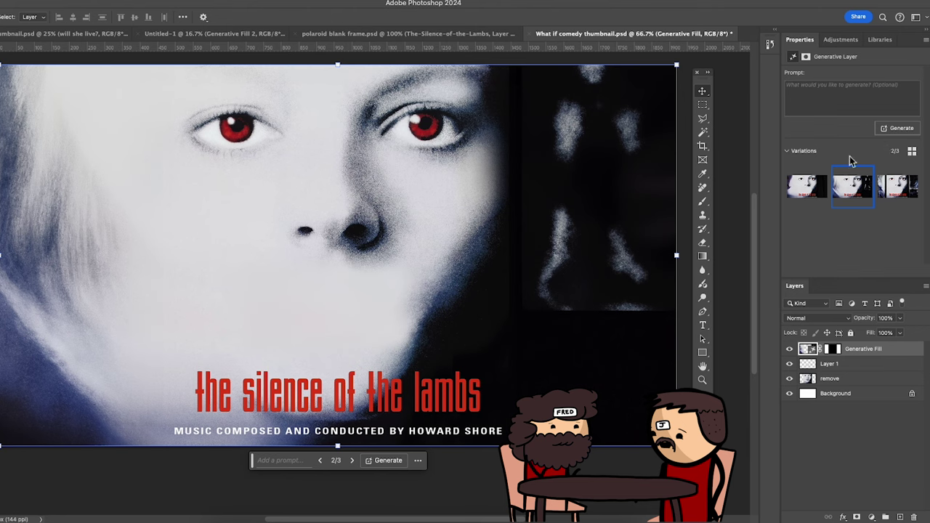
Step: Try selecting the music credit line beneath the title with a rectangular marquee
click(868, 363)
click(868, 350)
click(703, 105)
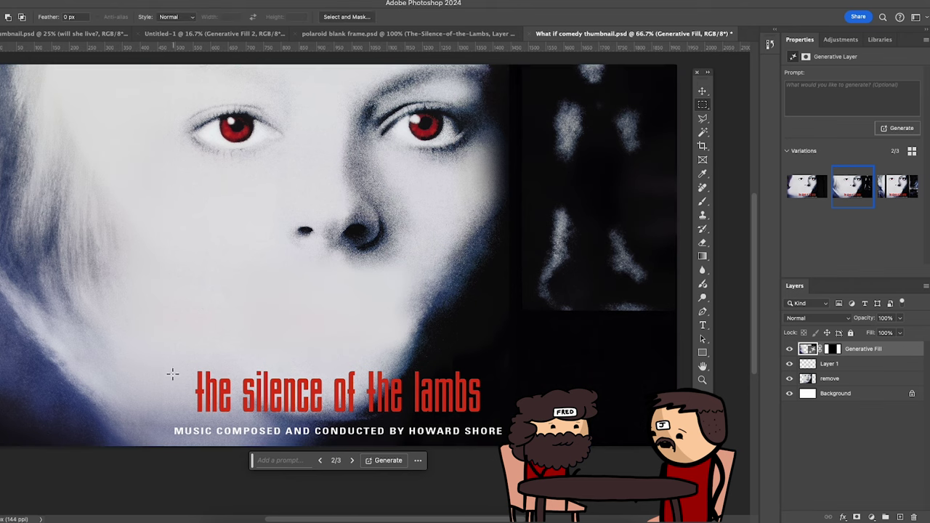
drag(166, 425, 509, 442)
key(v)
click(432, 457)
key(super+minus)
key(super+minus)
key(super+minus)
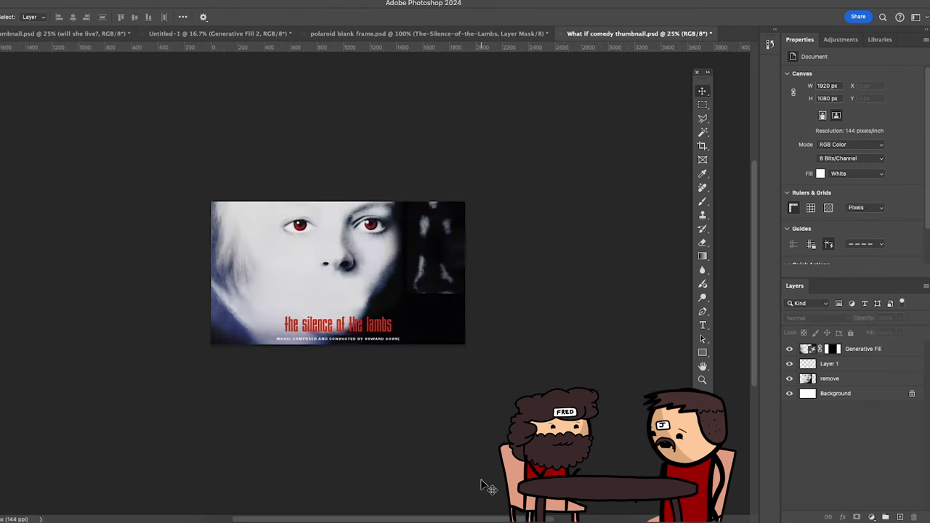
key(super+plus)
key(super+plus)
key(super+plus)
Step: Copy a small rectangular patch of plain black between the pale blotches on the Generative Fill layer to a new layer
click(461, 368)
click(865, 350)
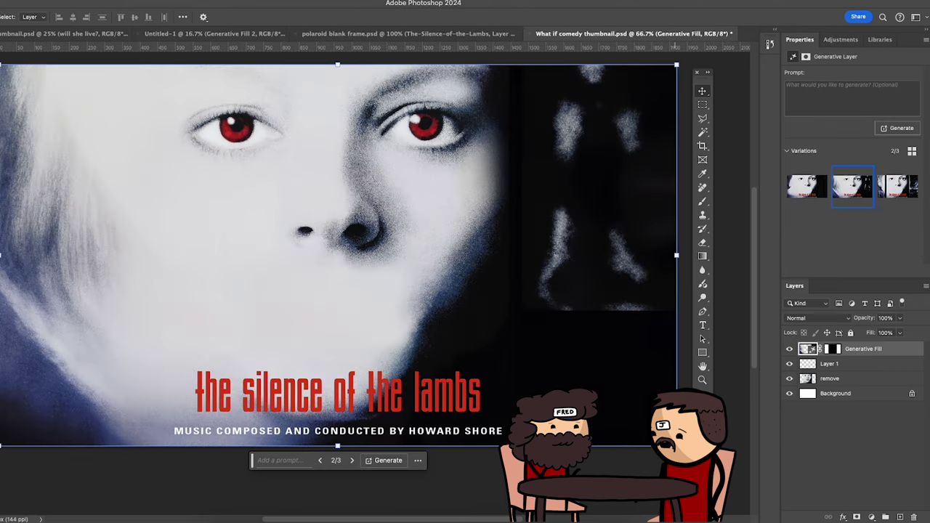
click(703, 106)
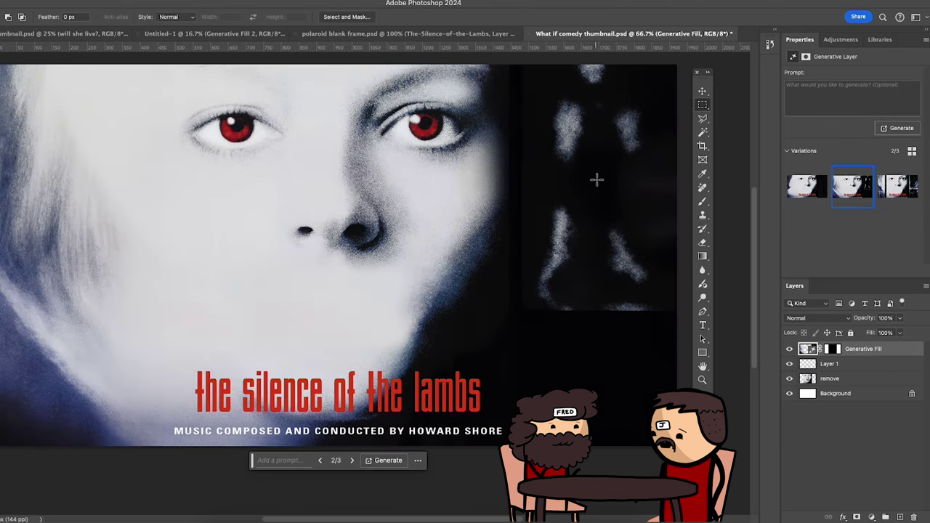
drag(589, 170, 671, 218)
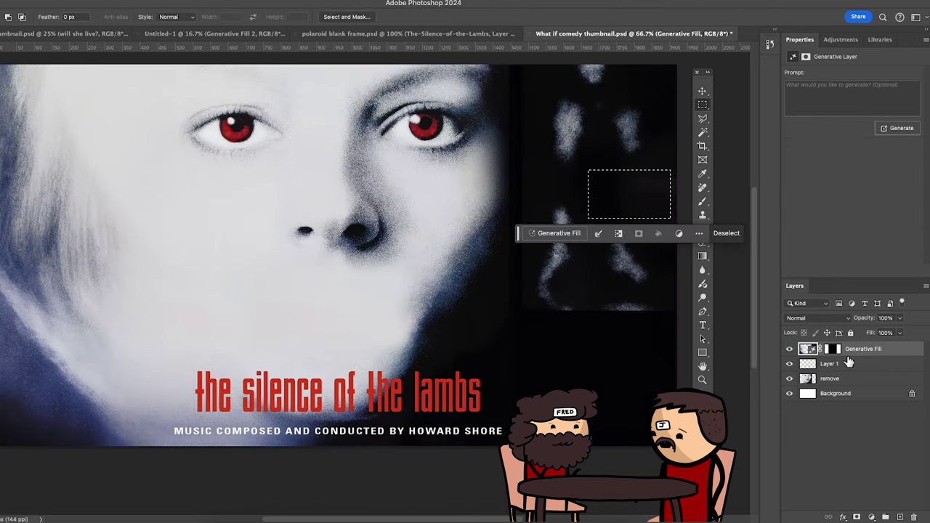
key(super+j)
Step: Rotate the copied black patch about 89° and enlarge it to 605 × 1357 px so it covers the pale blotches
click(703, 92)
drag(588, 195, 533, 195)
drag(603, 235, 298, 98)
drag(648, 235, 654, 317)
drag(579, 189, 527, 149)
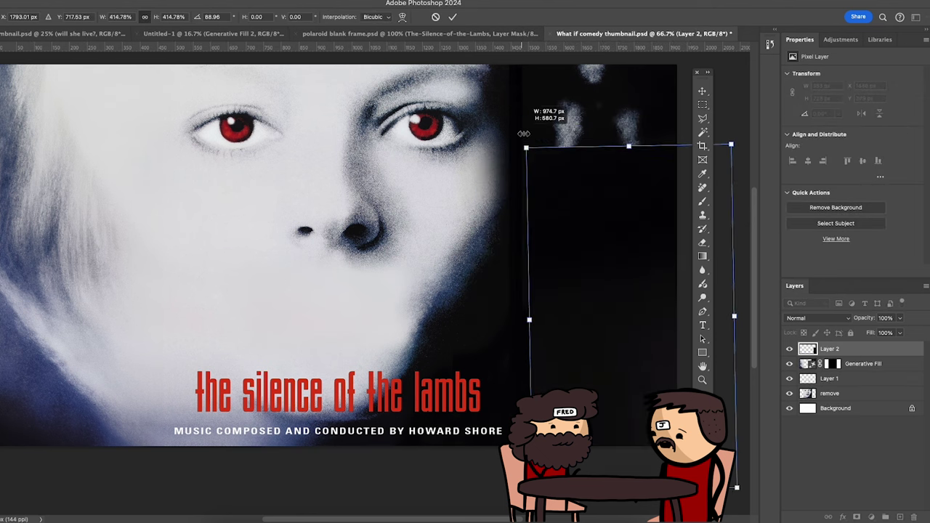
drag(629, 146, 627, 411)
key(super+minus)
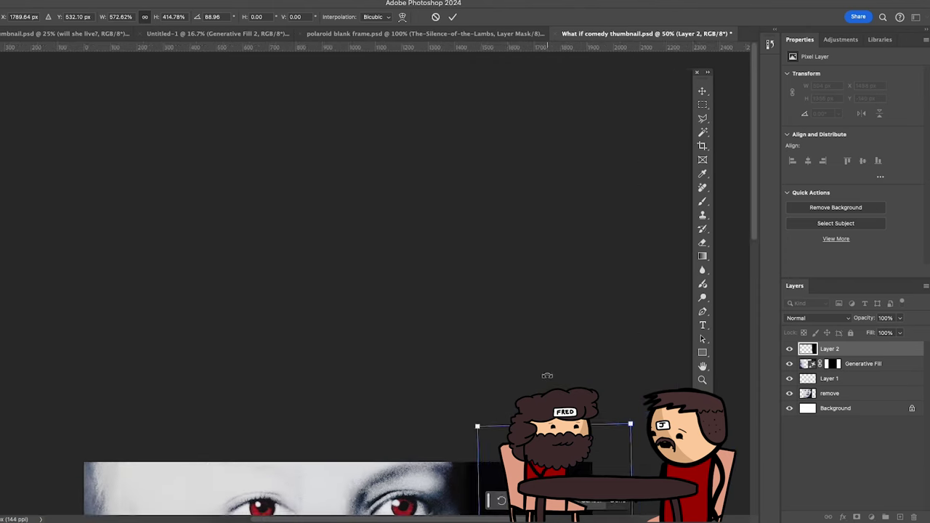
drag(547, 374, 563, 25)
key(Return)
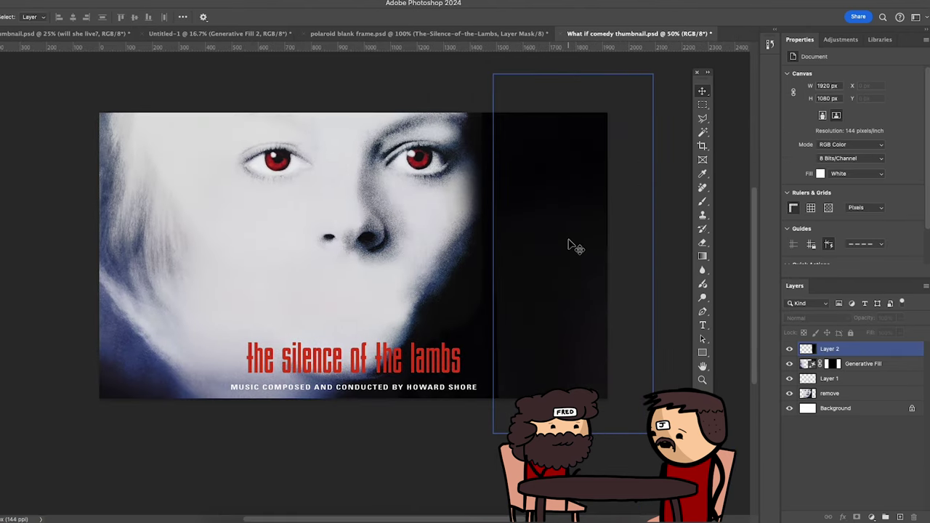
Step: Apply a Motion Blur with an angle of 83° and a distance of 969 pixels to the enlarged black patch
click(185, 0)
mouse_move(203, 114)
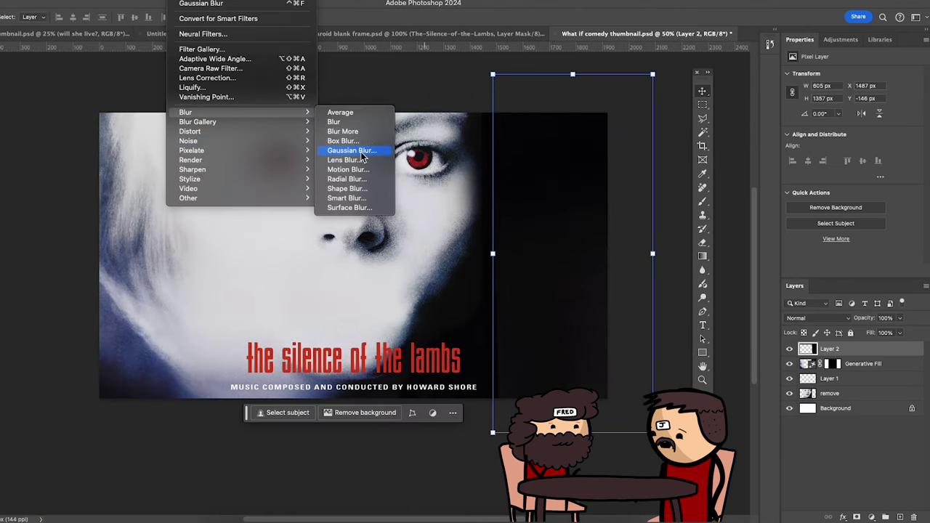
click(360, 169)
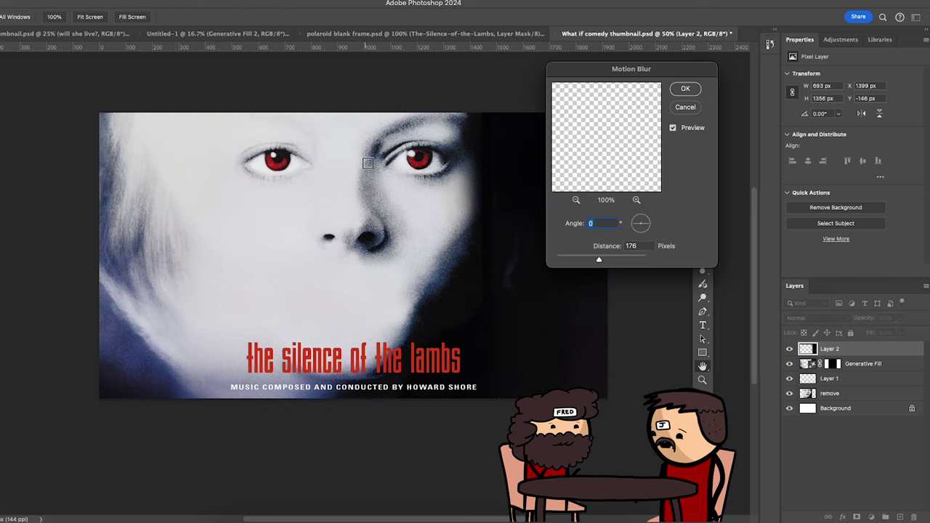
drag(641, 264, 628, 261)
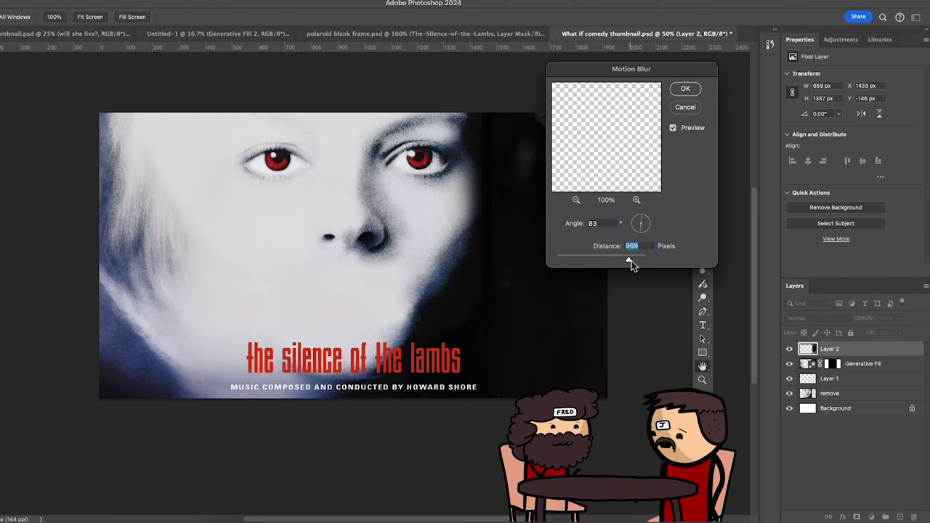
click(689, 90)
click(673, 380)
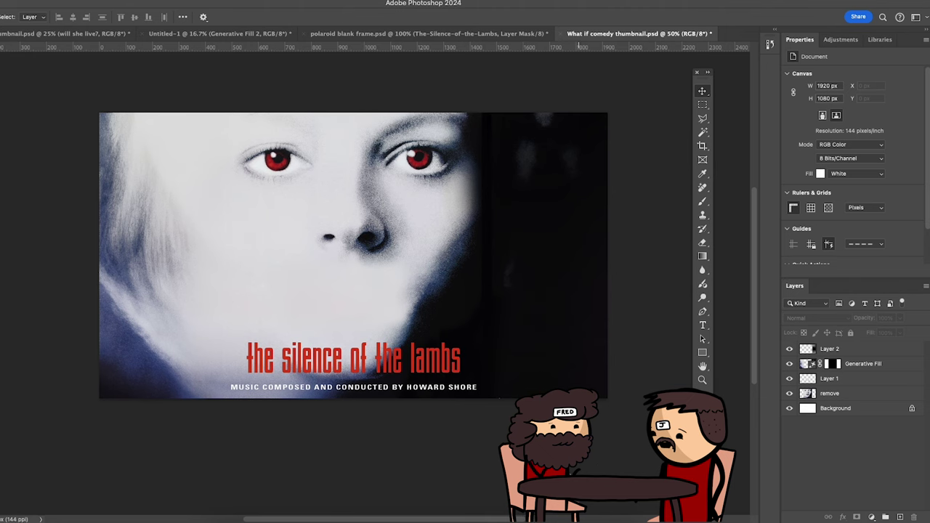
Step: Create a new document and place the The-Silence-of-Lambs-Anthony-Hop photo in it
key(ctrl+minus)
key(ctrl+minus)
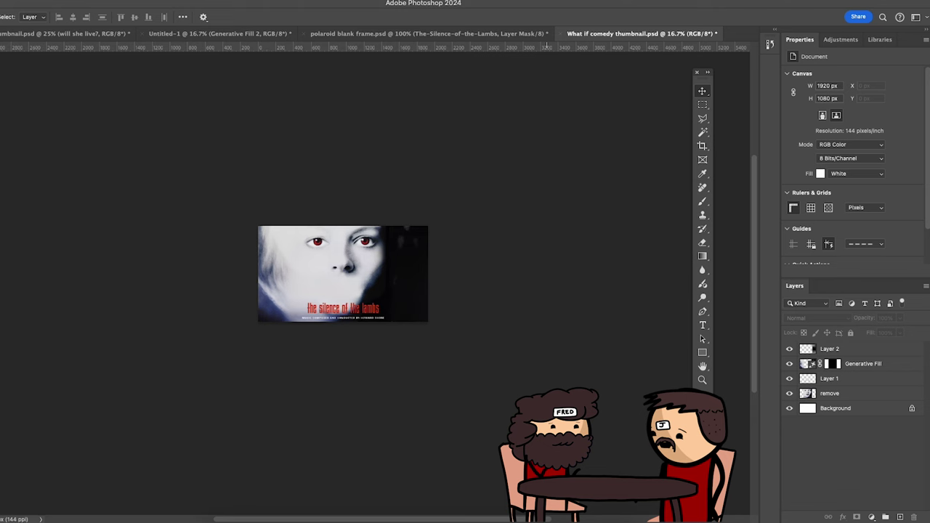
click(25, 2)
click(36, 4)
click(743, 403)
click(245, 522)
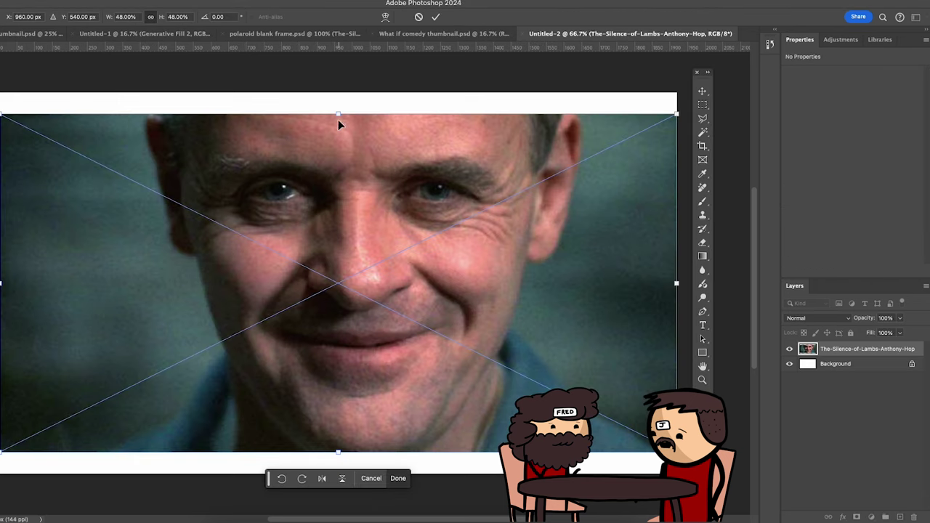
Step: Scale the placed photo to 2160 × 1080 px to fill the canvas and shift it left to X -195 px
drag(341, 122, 342, 100)
drag(340, 457, 343, 480)
mouse_move(354, 415)
mouse_down()
mouse_move(362, 415)
mouse_move(355, 415)
mouse_up()
key(super+minus)
key(super+minus)
key(super+minus)
click(398, 380)
click(474, 435)
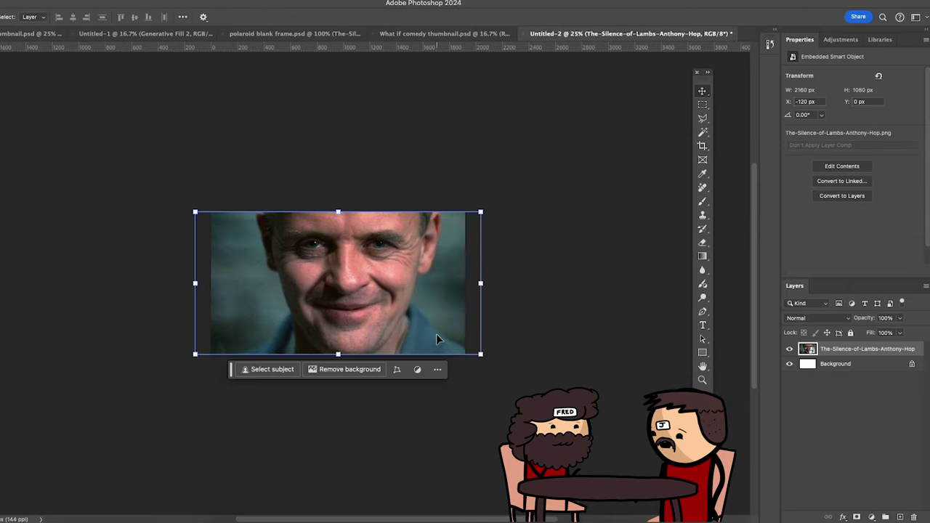
drag(406, 320, 396, 325)
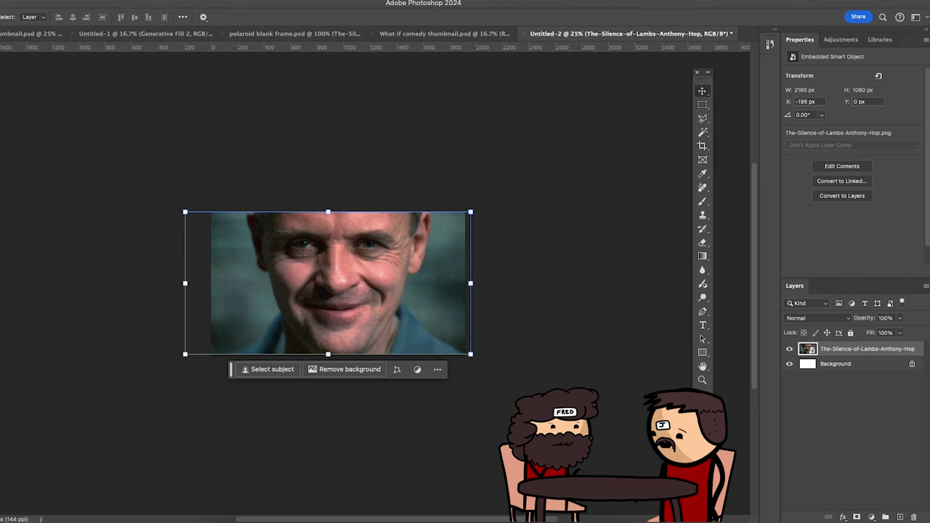
click(529, 377)
Step: Add a Brightness/Contrast adjustment above the photo and strongly raise its contrast
click(865, 349)
click(840, 40)
click(835, 98)
drag(853, 104, 918, 124)
Step: Add a Black & White adjustment with the Default preset above the Brightness/Contrast layer
click(840, 40)
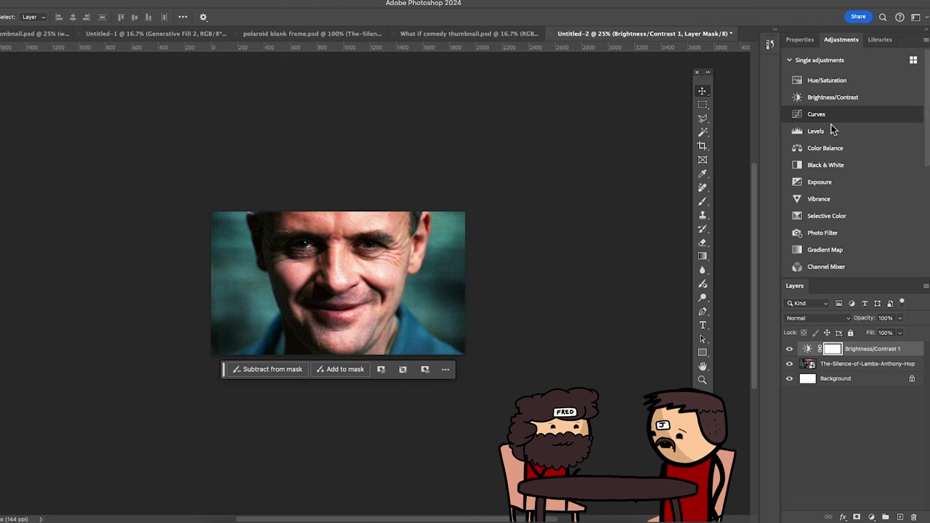
click(836, 175)
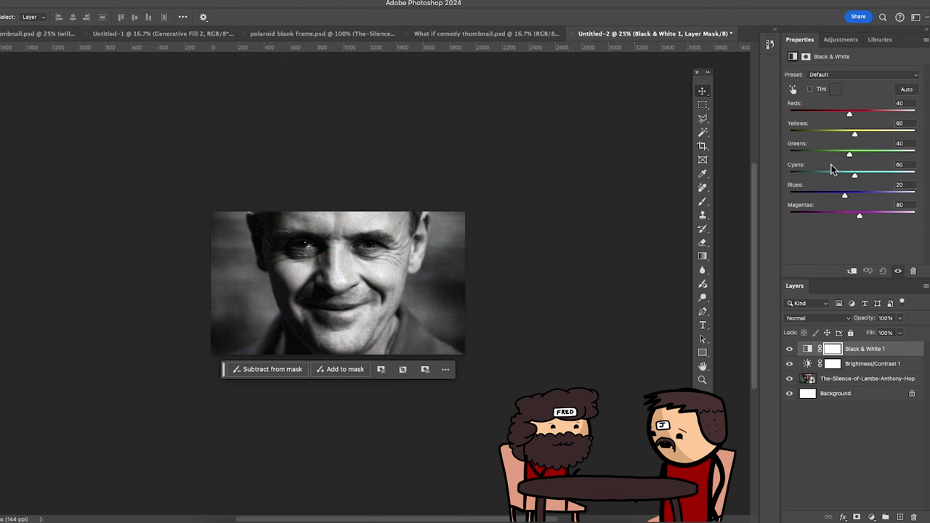
click(874, 365)
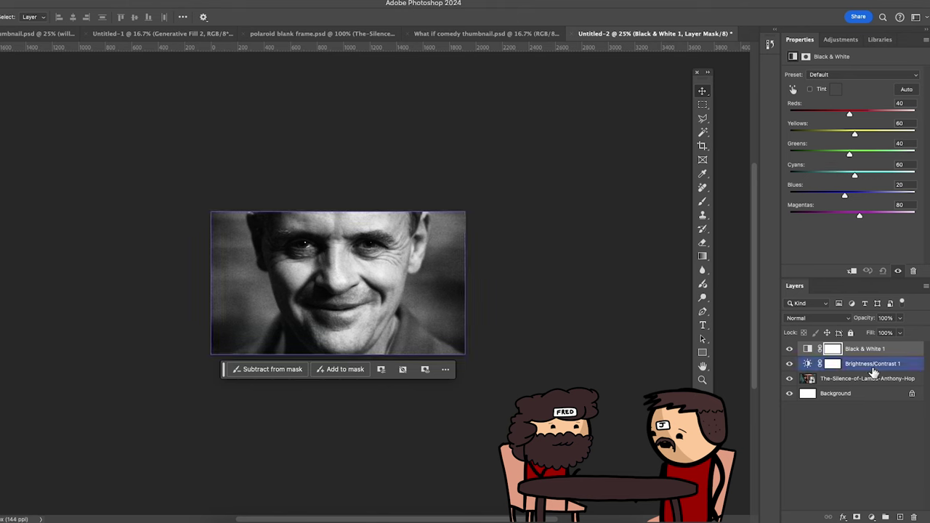
Step: Add a Curves adjustment that pulls the shadows at input 25 down to output 0 and pushes the highlights to white
click(841, 39)
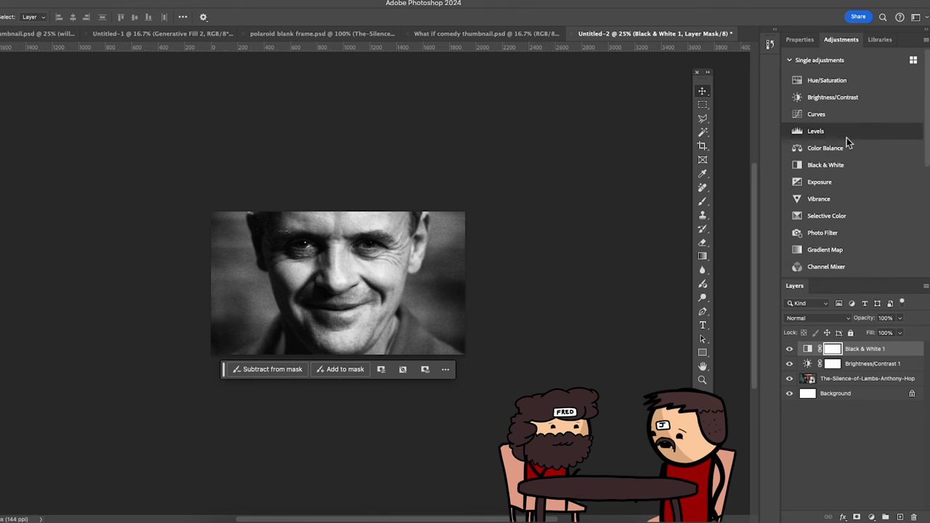
click(841, 116)
drag(891, 125, 881, 101)
drag(836, 159, 823, 211)
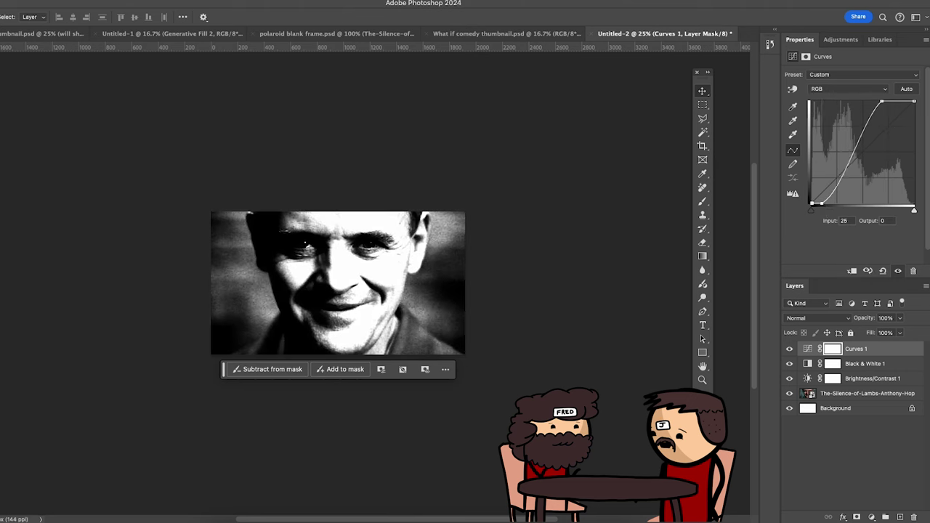
click(869, 364)
mouse_move(847, 196)
mouse_down()
mouse_move(881, 197)
mouse_move(845, 196)
mouse_up()
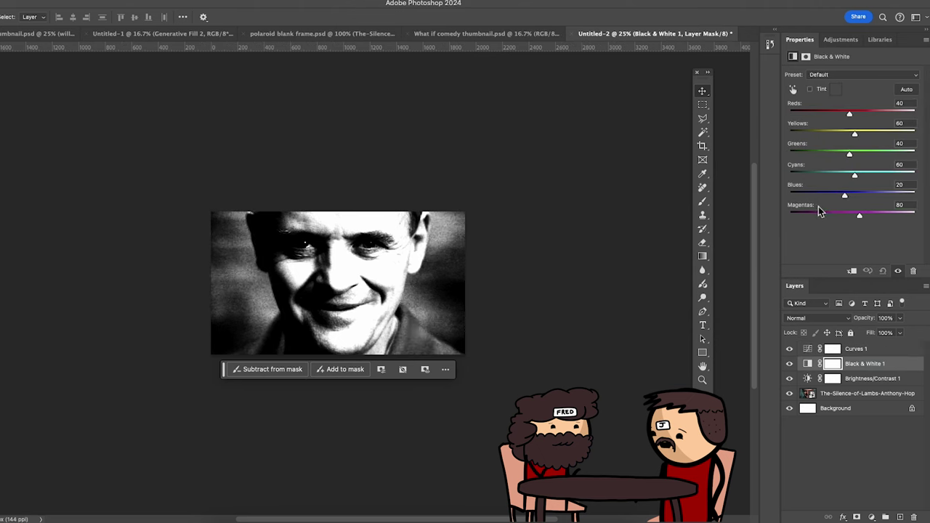
Step: Close the untitled test document and place the The-Silence-of-Lambs-Anthony-Hop photo in the comedy thumbnail, moved slightly up
click(579, 34)
click(436, 203)
key(super+plus)
key(super+plus)
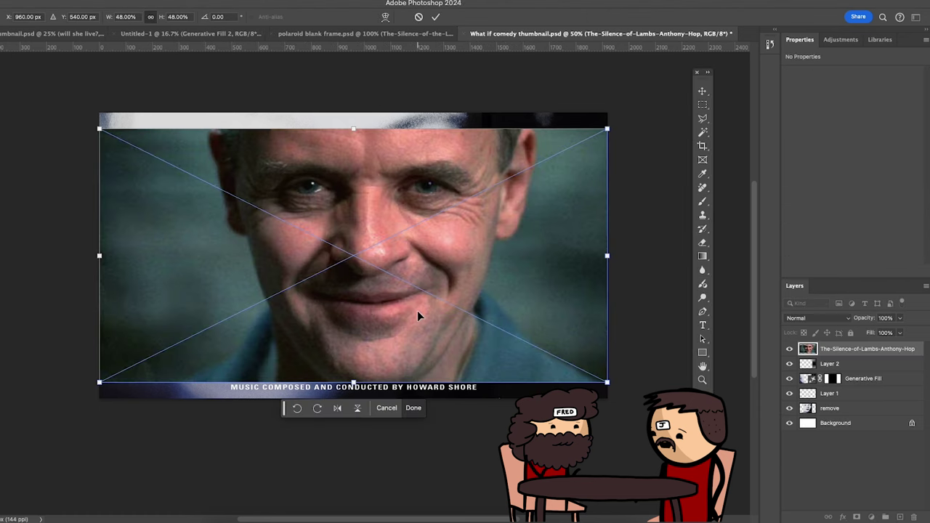
drag(417, 310, 412, 312)
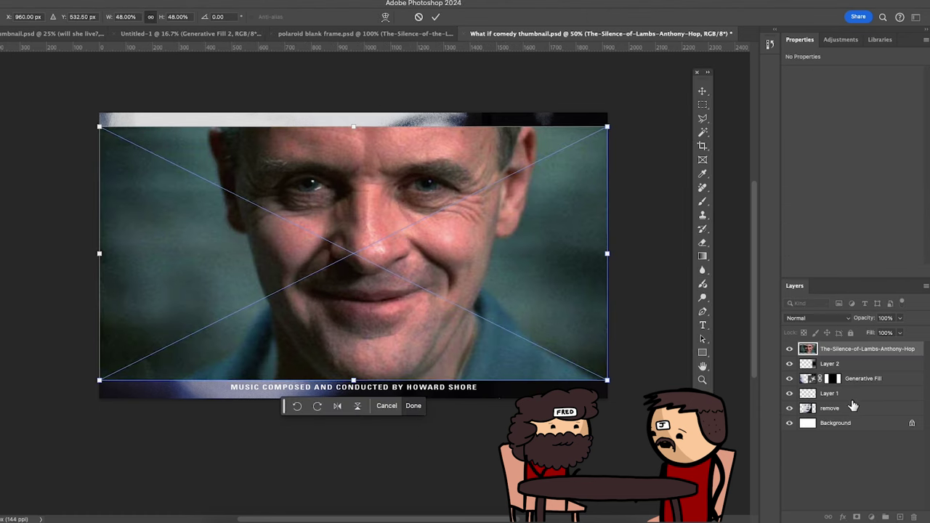
Step: Merge the four cover layers from Layer 2 down to remove into one layer
click(839, 368)
shift+click(861, 413)
right_click(858, 410)
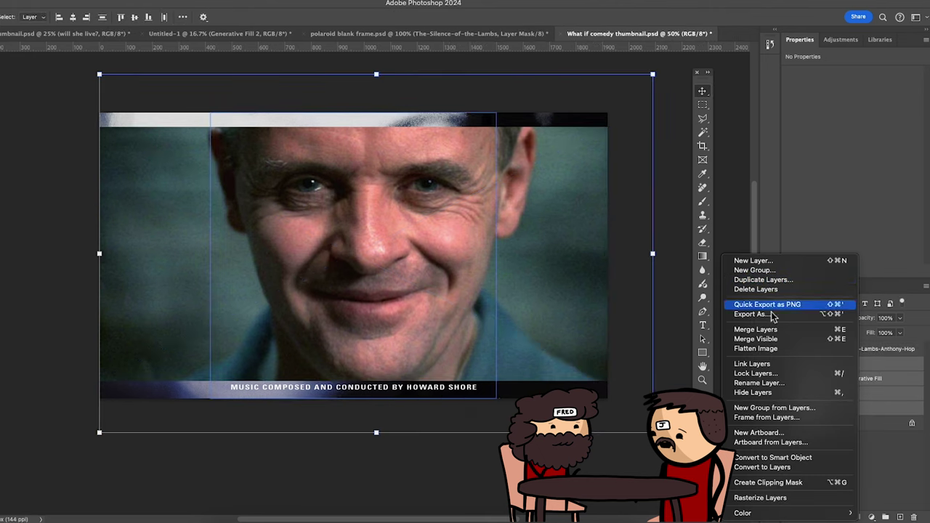
click(759, 330)
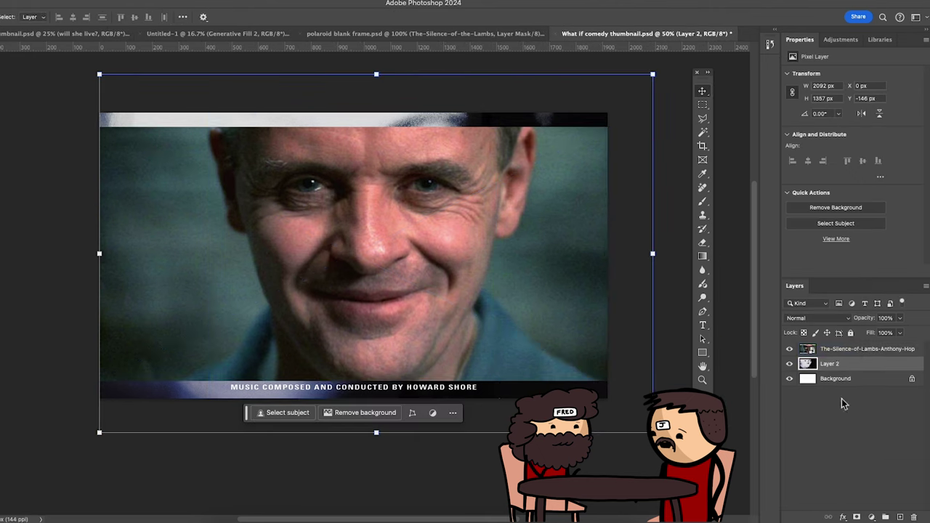
Step: Hide the merged cover layer and select a rectangle around the man's mouth and chin, about 711 × 334 px
click(790, 364)
key(m)
drag(278, 260, 466, 348)
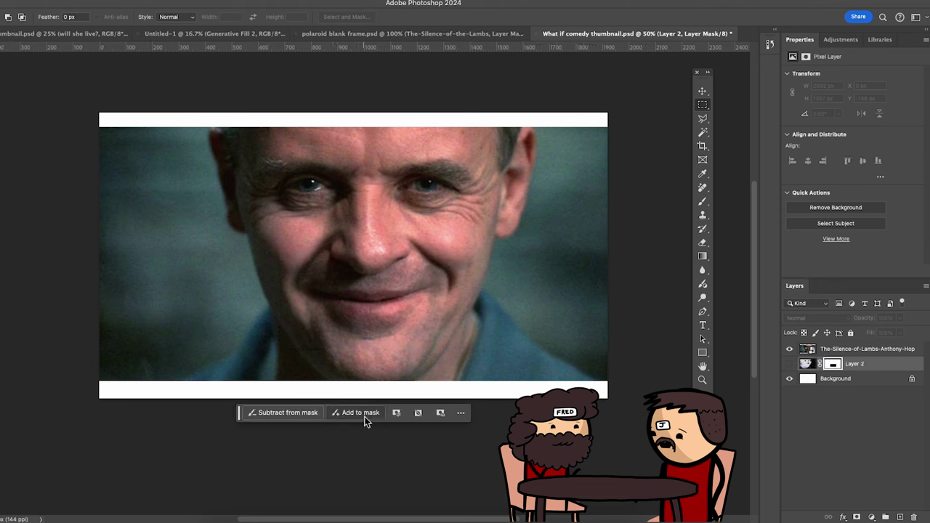
click(361, 363)
click(300, 413)
click(456, 414)
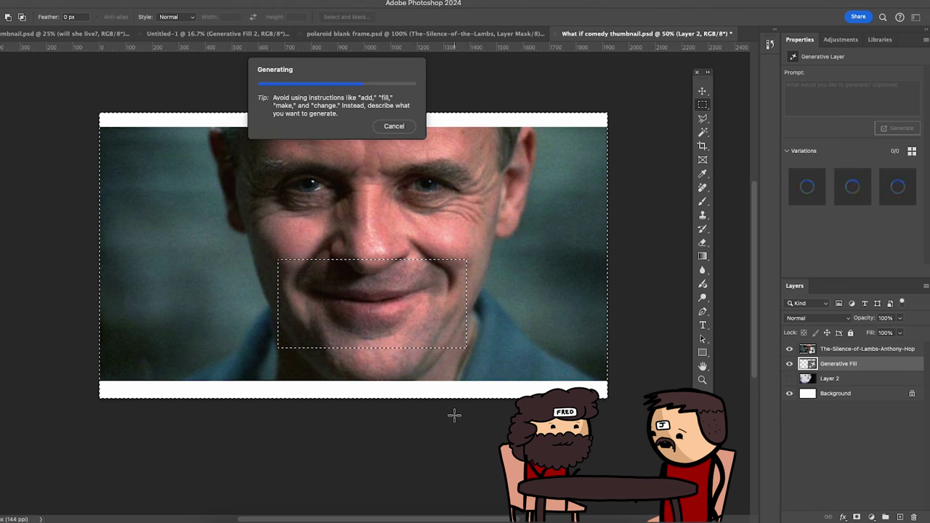
key(v)
key(ctrl+z)
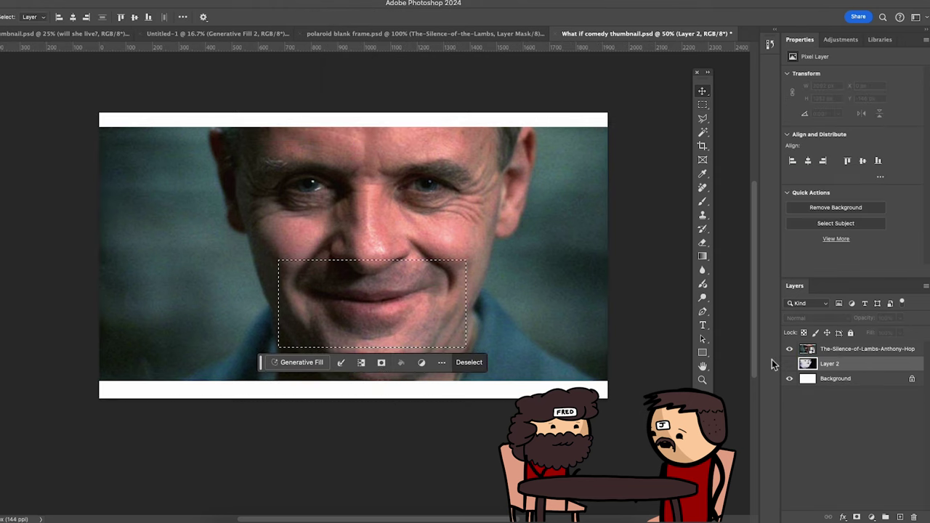
click(360, 366)
key(ctrl+j)
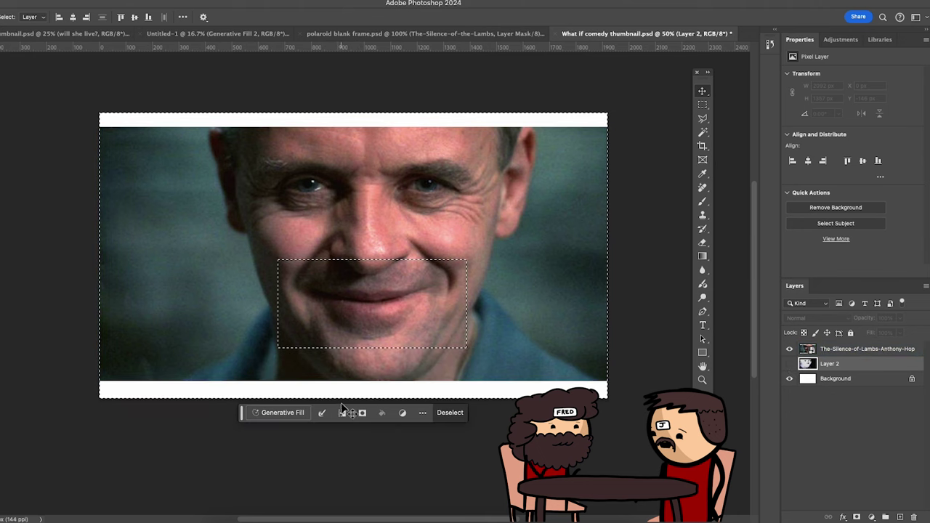
click(790, 350)
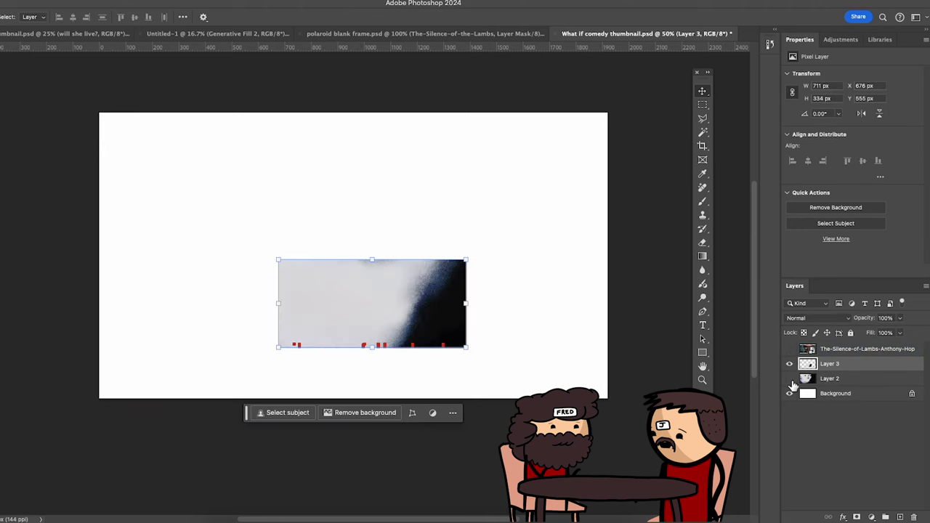
key(super+z)
key(super+z)
Step: Copy the selected mouth area from the photo layer to a new layer, then hide the photo and show the cover
click(851, 352)
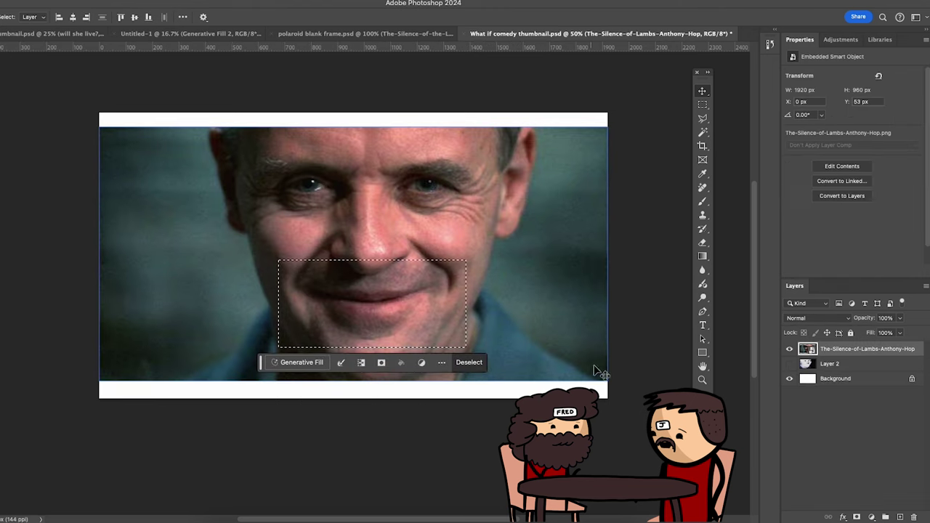
key(super+j)
click(789, 364)
Step: Shrink the copied mouth patch and move it over the blank lower face on the cover
mouse_move(411, 322)
mouse_down()
mouse_move(383, 322)
mouse_move(394, 318)
mouse_up()
drag(442, 299, 476, 303)
drag(424, 311, 360, 281)
key(Return)
drag(350, 238, 350, 244)
drag(373, 286, 374, 279)
drag(350, 238, 350, 254)
drag(350, 301, 349, 277)
click(412, 334)
Step: Enlarge the mouth patch to 118.54% and nudge it left and up until it sits beneath the nose
drag(429, 263, 440, 263)
drag(400, 261, 394, 269)
mouse_move(434, 311)
mouse_down()
mouse_move(441, 317)
mouse_move(397, 305)
mouse_move(436, 319)
mouse_up()
drag(394, 301, 447, 319)
key(Left)
key(Left)
key(Left)
key(Left)
key(Left)
key(Left)
key(Left)
key(Left)
key(Left)
key(Up)
key(Left)
key(Left)
key(Left)
key(Left)
key(Up)
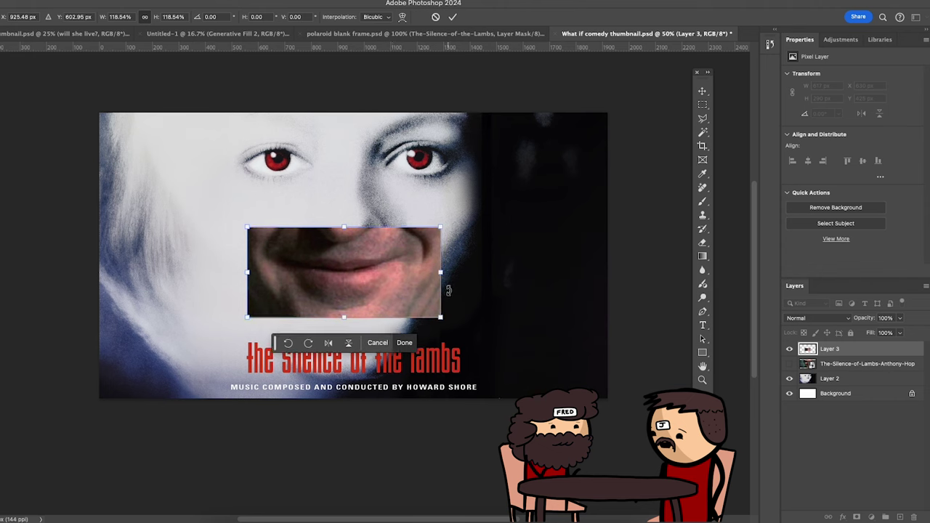
key(Return)
Step: Look through the other open documents for reference and return to the comedy thumbnail
click(569, 305)
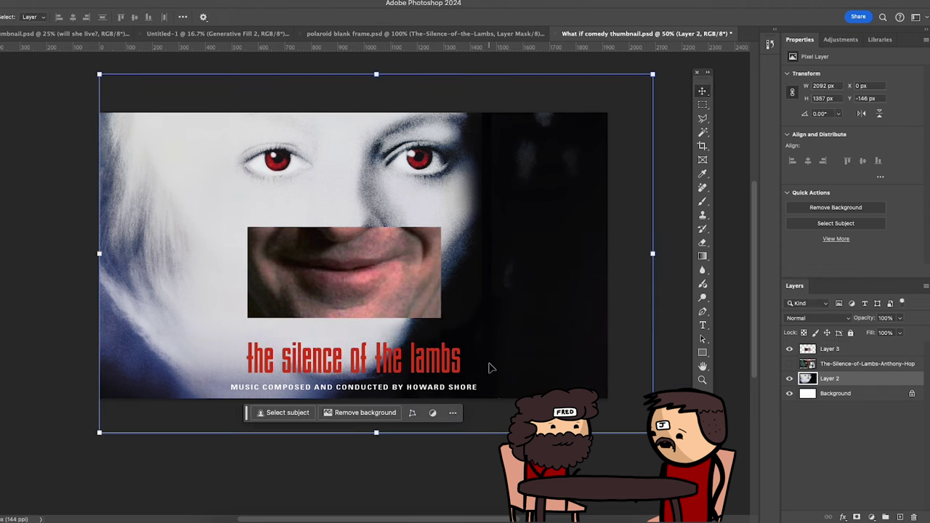
click(373, 286)
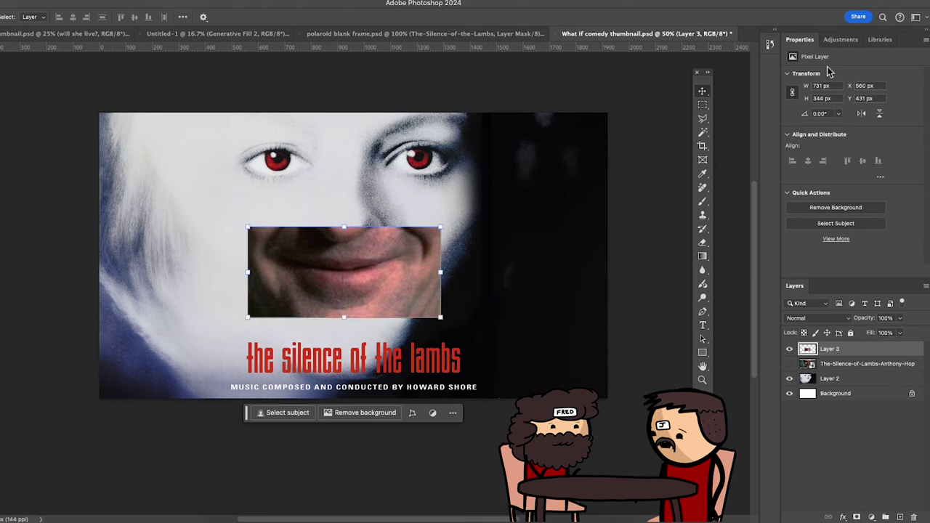
click(386, 36)
click(247, 36)
click(95, 35)
click(667, 38)
click(557, 302)
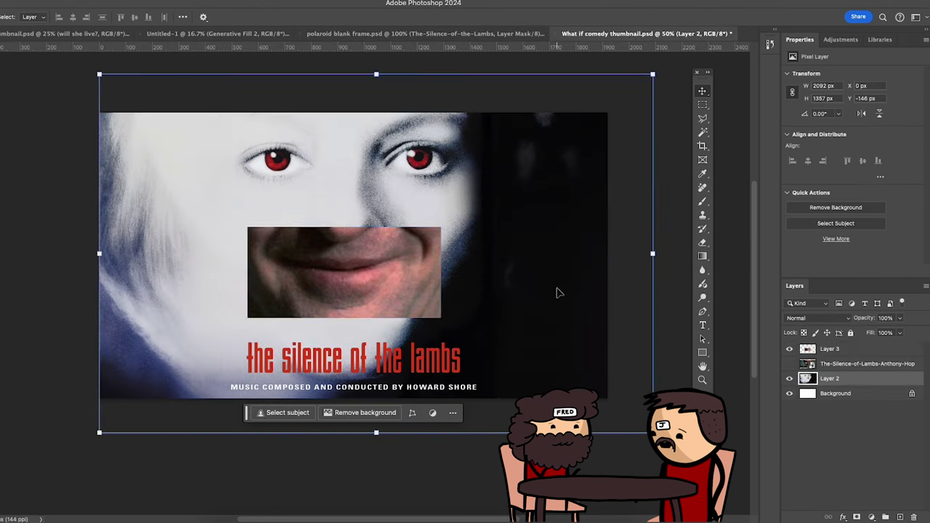
click(509, 456)
Step: Resize the mouth patch to 781 × 368 px and reposition it on the lower face at X 519, Y 433 px
click(337, 320)
click(331, 308)
drag(248, 273, 228, 274)
mouse_move(346, 277)
mouse_down()
mouse_move(357, 282)
mouse_move(348, 278)
mouse_up()
drag(235, 277, 242, 275)
drag(396, 274, 416, 282)
click(702, 120)
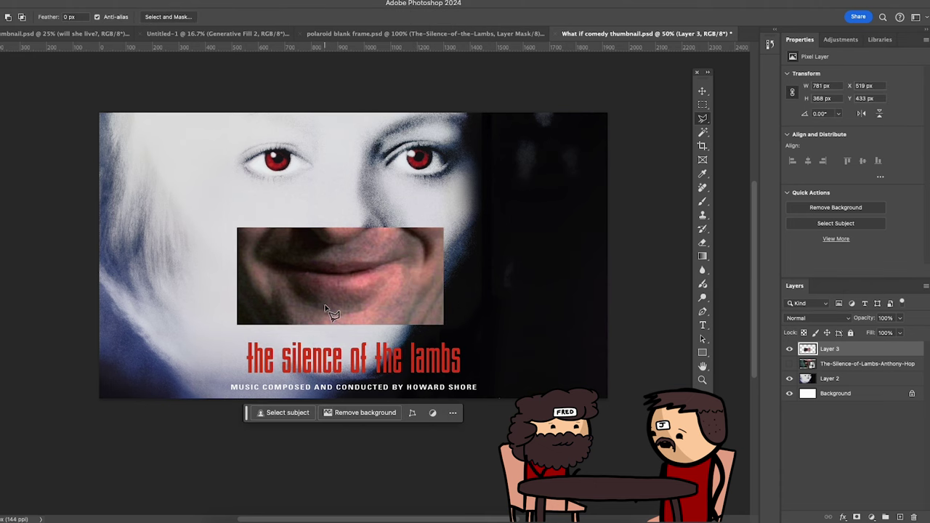
drag(328, 306, 370, 299)
key(Escape)
Step: Outline the smile and its creases freehand with the Lasso tool and mask the mouth layer to that outline
right_click(703, 122)
click(731, 121)
drag(261, 228, 250, 242)
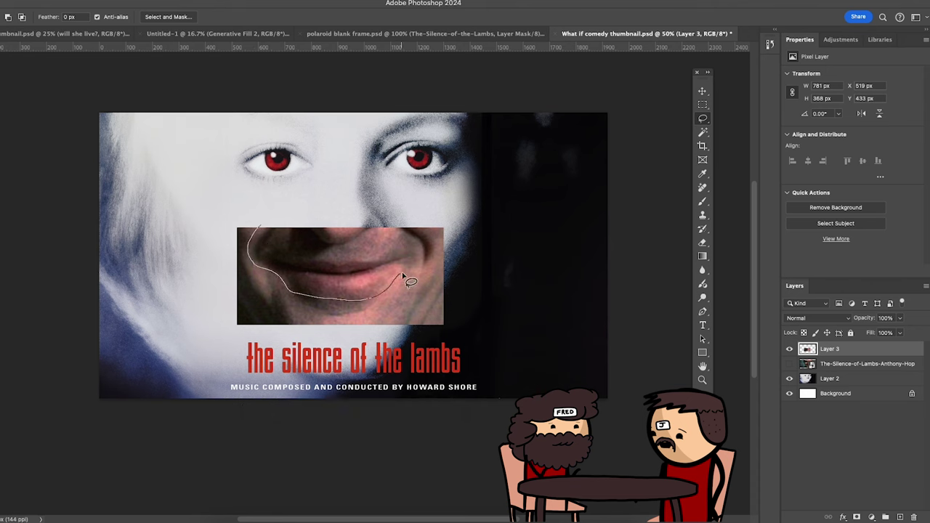
drag(429, 231, 256, 229)
click(415, 320)
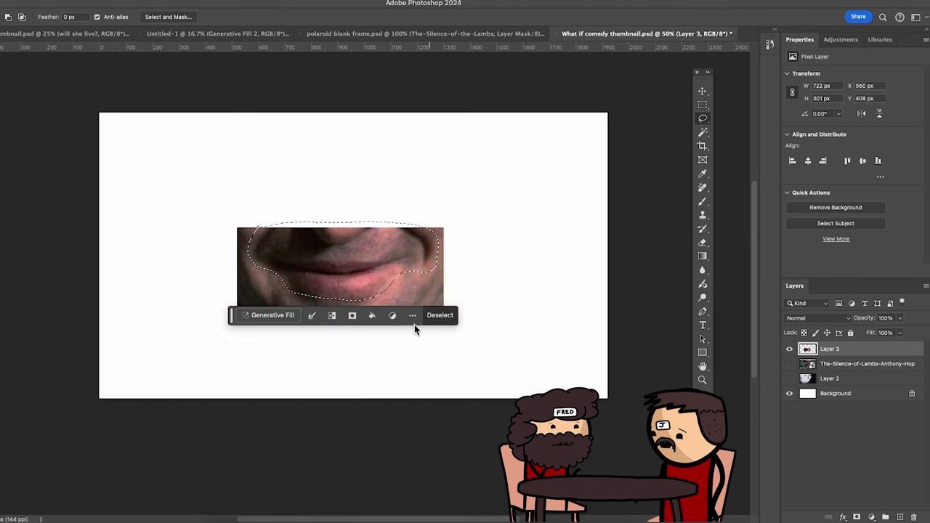
click(790, 378)
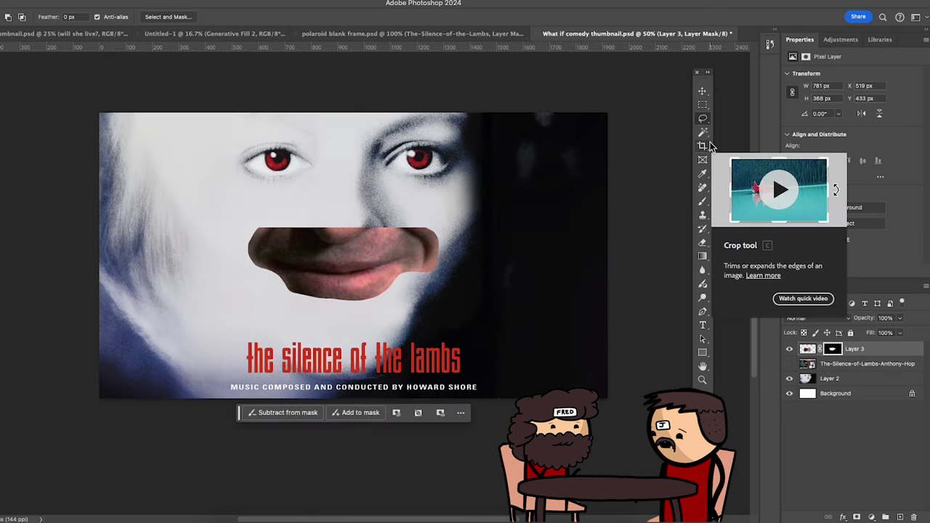
Step: Nudge the masked mouth layer down and slightly left to X 515, Y 453 px
click(701, 92)
click(546, 251)
key(ctrl+minus)
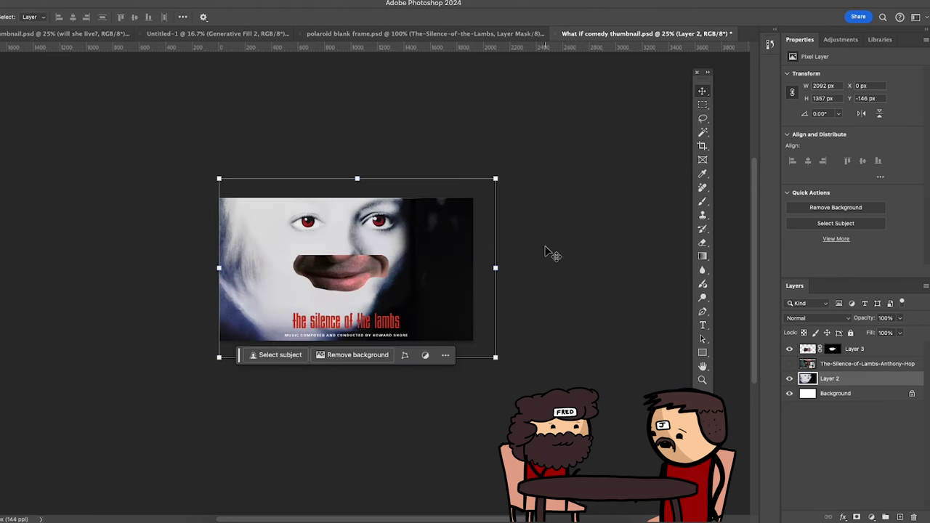
click(376, 296)
key(shift+Down)
key(shift+Down)
key(Left)
key(Left)
key(Left)
key(Left)
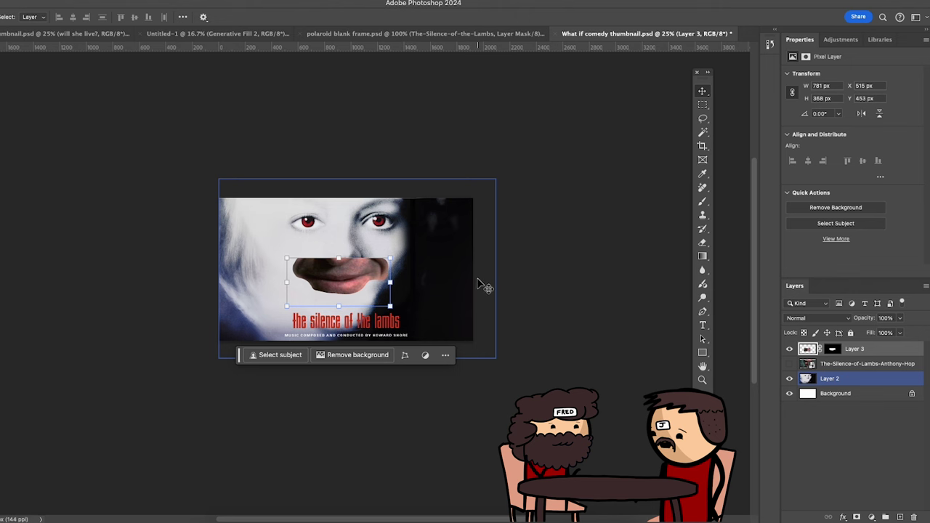
Step: Extend the freehand outline slightly above the mouth patch, try masking the mouth layer to it, and undo that mask
key(super+plus)
key(super+plus)
key(super+plus)
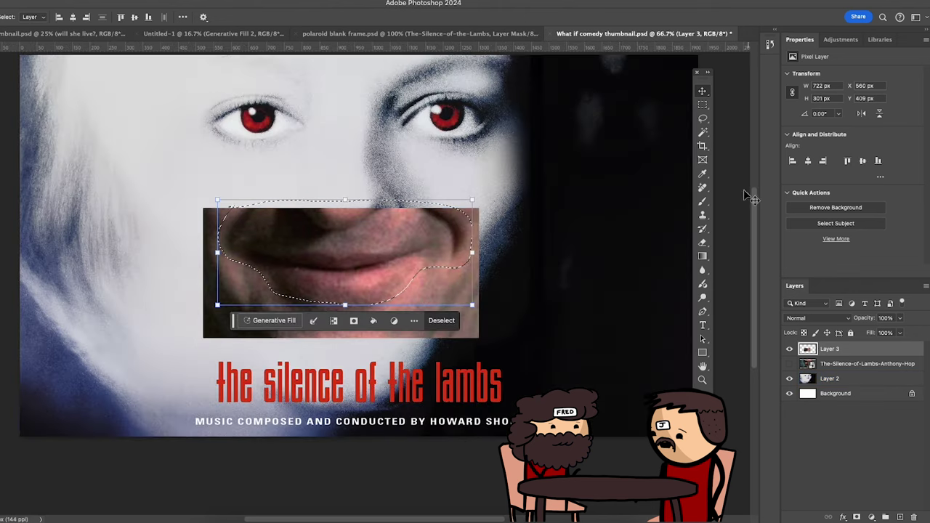
key(l)
mouse_move(262, 191)
mouse_down()
mouse_move(266, 233)
mouse_move(316, 261)
mouse_move(395, 214)
mouse_move(265, 194)
mouse_up()
click(358, 327)
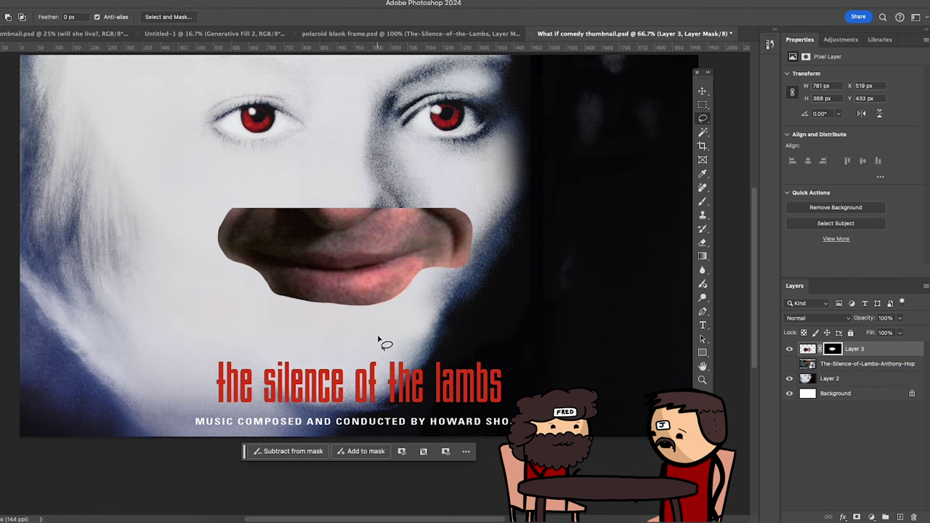
key(ctrl+z)
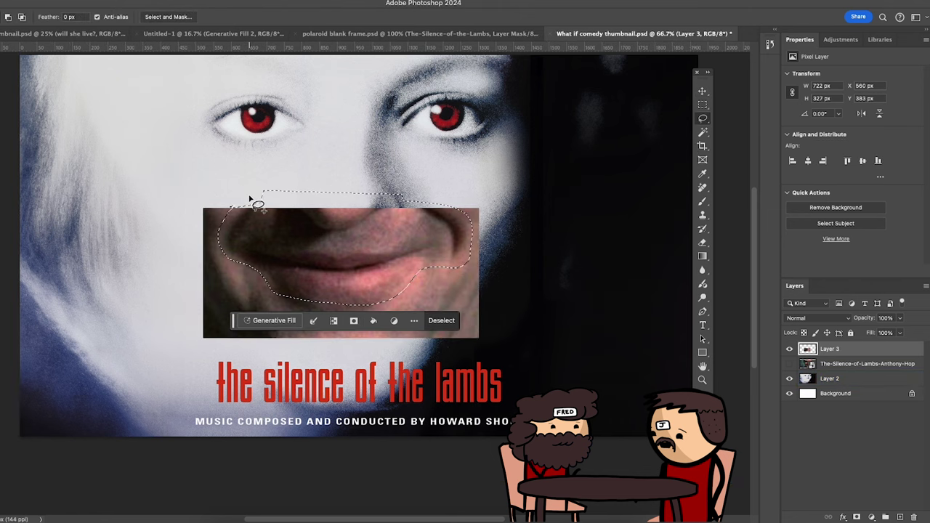
Step: Cut the nose area out of the freehand outline and mask the mouth layer to the remaining smile shape
mouse_move(254, 200)
mouse_down()
mouse_move(315, 245)
mouse_move(385, 242)
mouse_move(396, 224)
mouse_move(442, 200)
mouse_move(331, 289)
mouse_move(243, 220)
mouse_move(307, 239)
mouse_move(396, 188)
mouse_move(239, 205)
mouse_move(333, 245)
mouse_move(433, 199)
mouse_up()
click(342, 322)
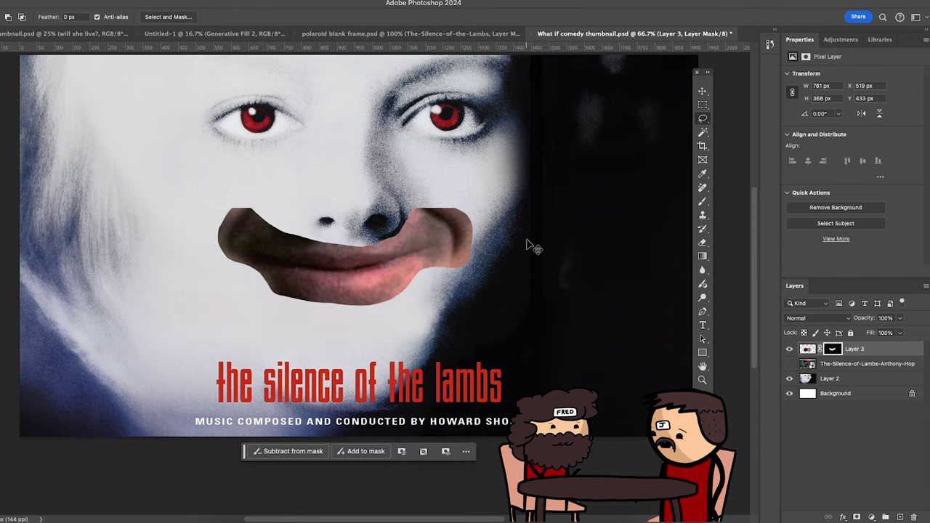
key(ctrl+z)
key(ctrl+shift+z)
Step: Enlarge the masked smile to 859 × 405 px and position it below the nose at X 506, Y 443 px
key(v)
drag(339, 280, 355, 283)
drag(351, 218, 351, 204)
drag(366, 278, 364, 286)
click(183, 2)
click(524, 358)
click(410, 381)
click(555, 333)
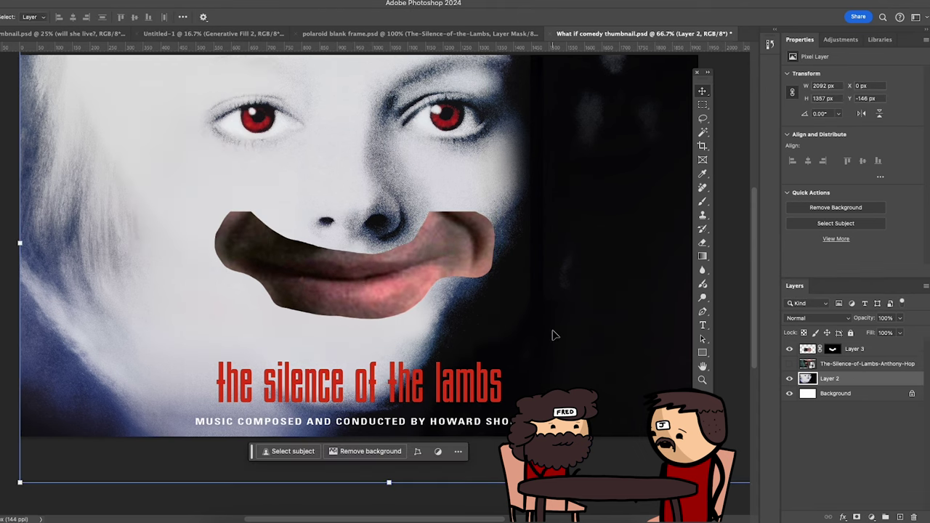
key(super+minus)
key(super+minus)
click(365, 287)
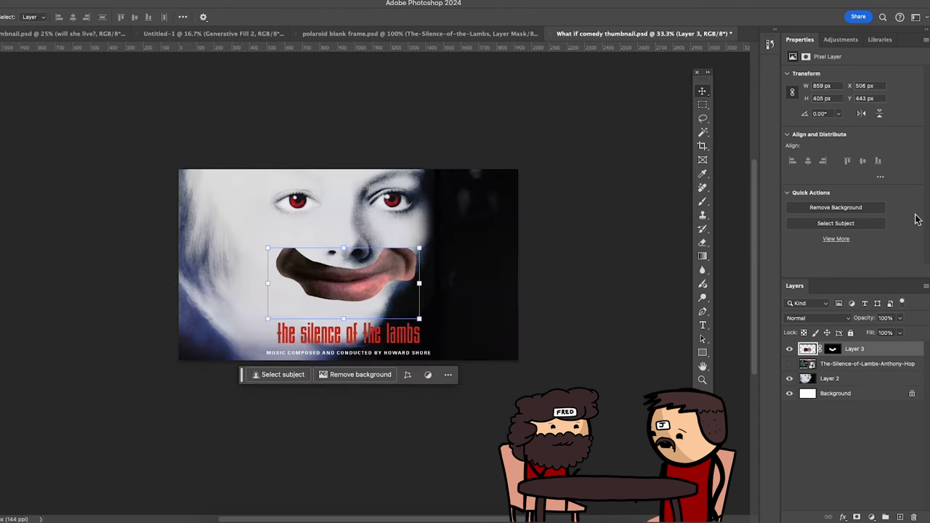
Step: Add a Brightness/Contrast adjustment with contrast 100 and clip it to the mouth layer
click(841, 40)
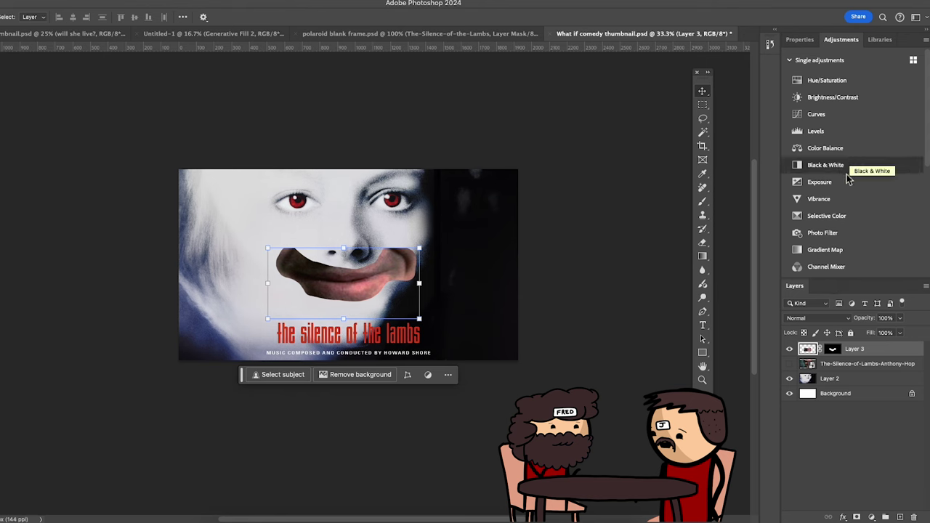
click(828, 102)
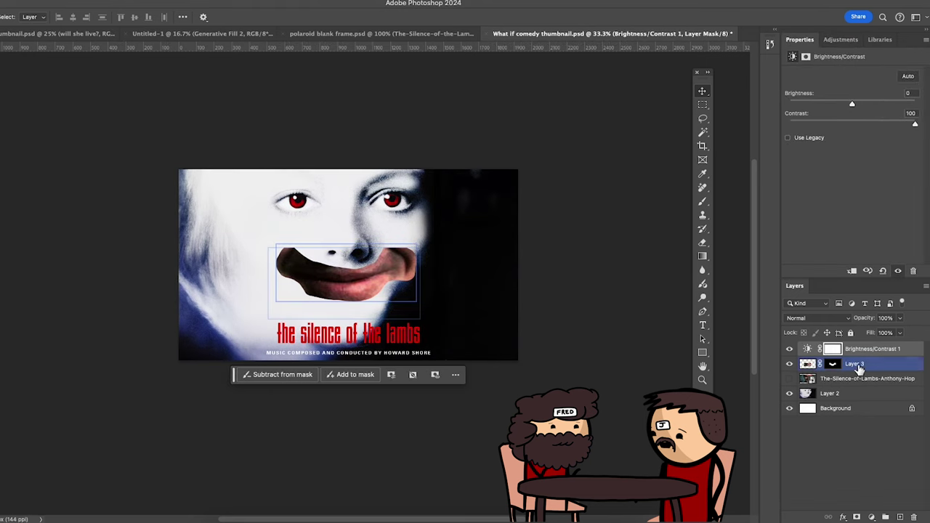
alt+click(855, 357)
click(842, 45)
click(802, 41)
text(200)
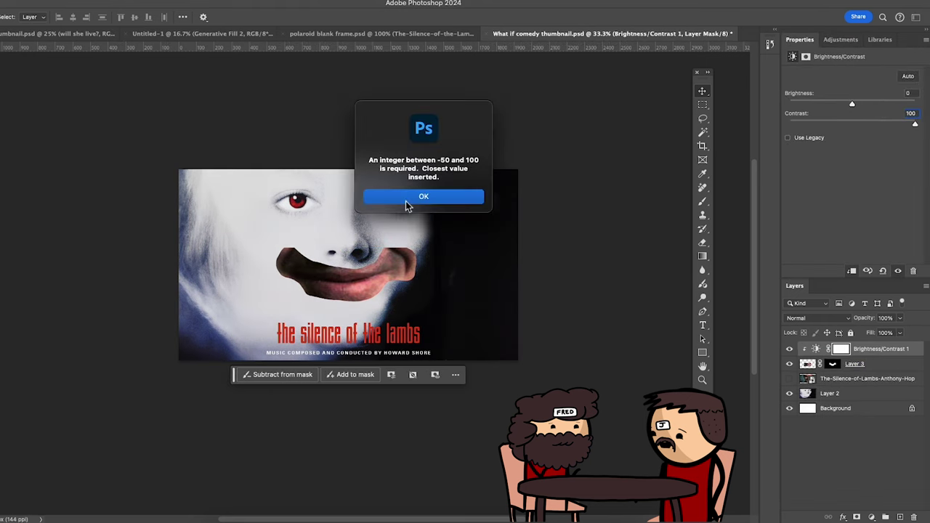
click(407, 203)
Step: Stack a second clipped Brightness/Contrast adjustment on the mouth and set its contrast to 100
click(841, 40)
click(792, 98)
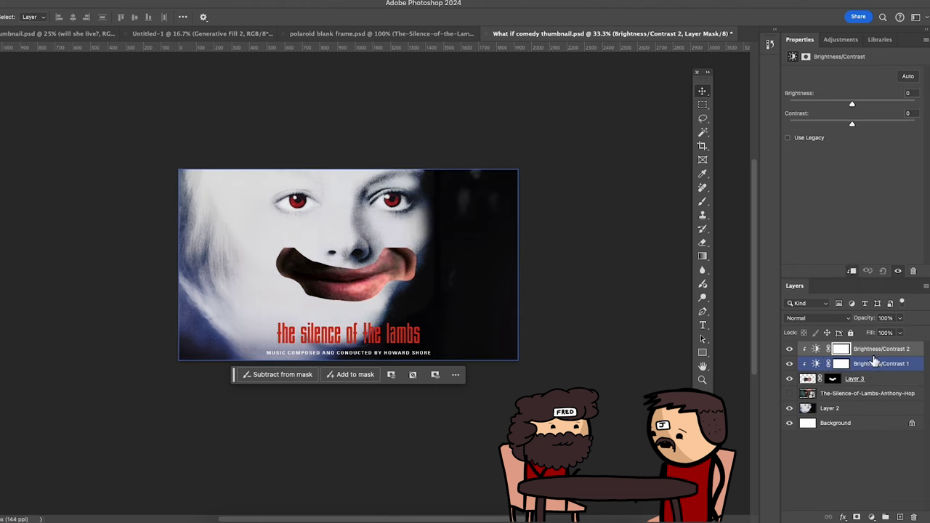
drag(852, 124, 929, 123)
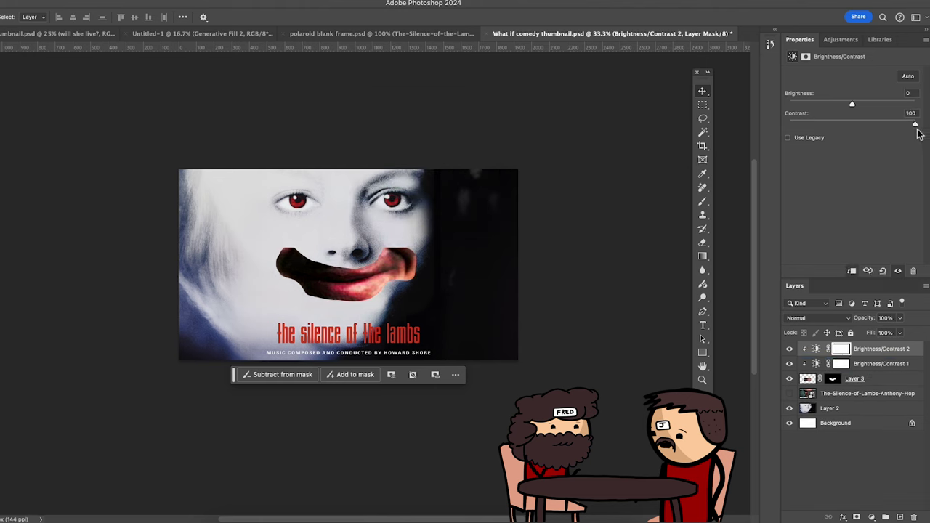
Step: Add a clipped Hue/Saturation adjustment to the mouth with hue +35, saturation -100 and lightness +9
click(841, 39)
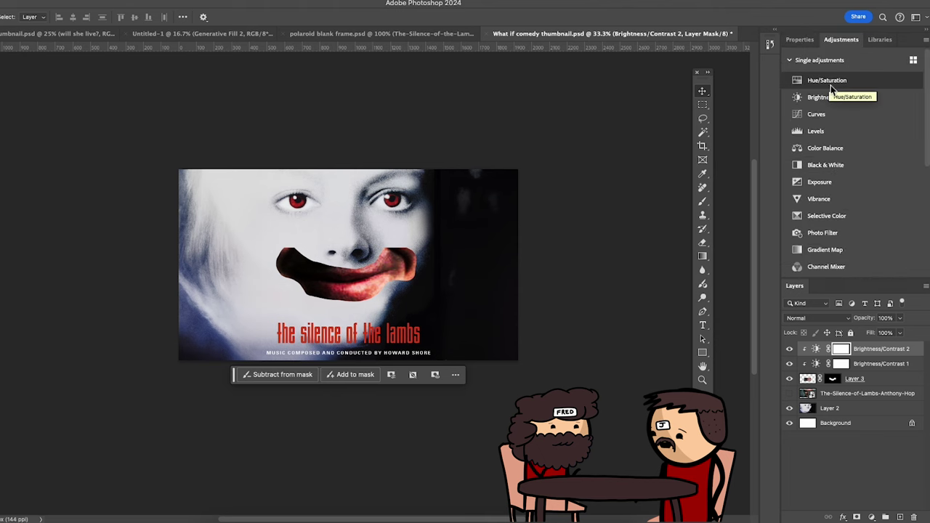
click(835, 88)
drag(852, 135, 795, 136)
drag(852, 114, 873, 116)
mouse_move(852, 155)
mouse_down()
mouse_move(825, 157)
mouse_move(859, 161)
mouse_up()
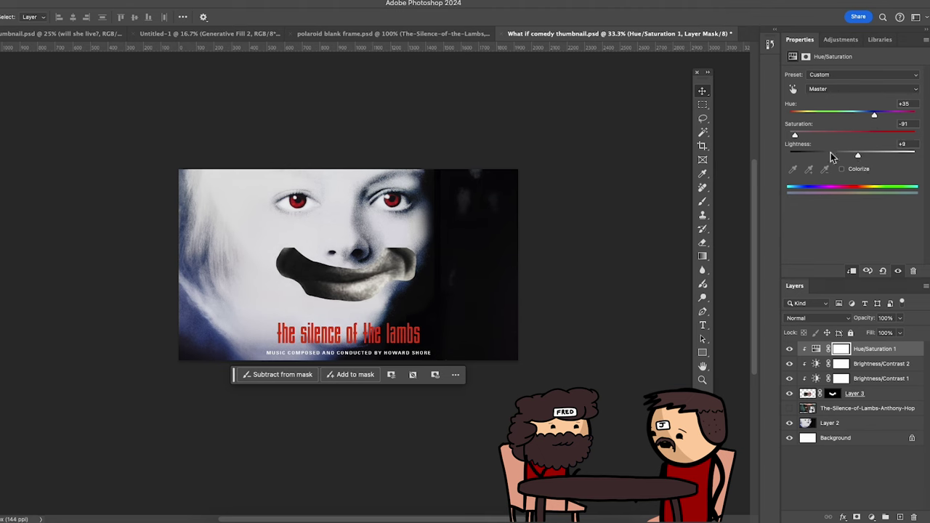
mouse_move(797, 140)
mouse_down()
mouse_move(839, 138)
mouse_move(793, 150)
mouse_up()
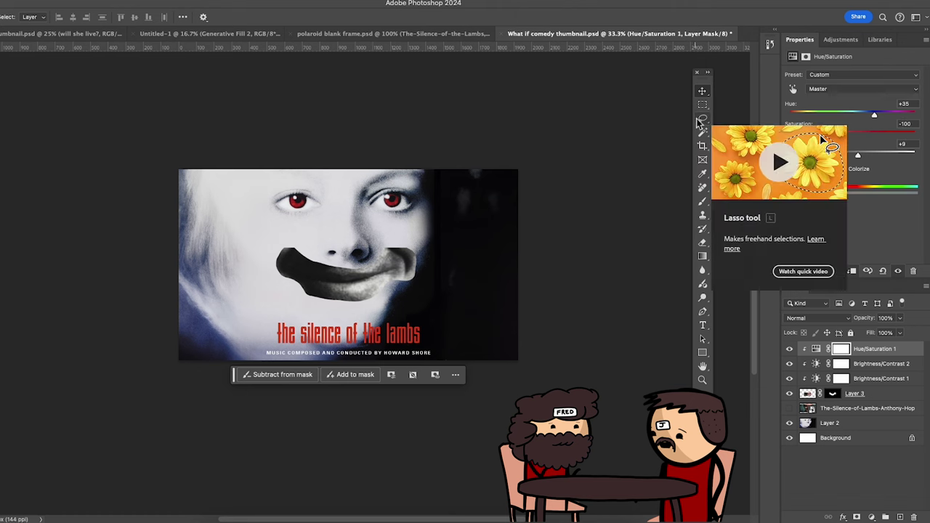
Step: Nudge the mouth layer down and slightly right to X 510, Y 475 px
click(702, 91)
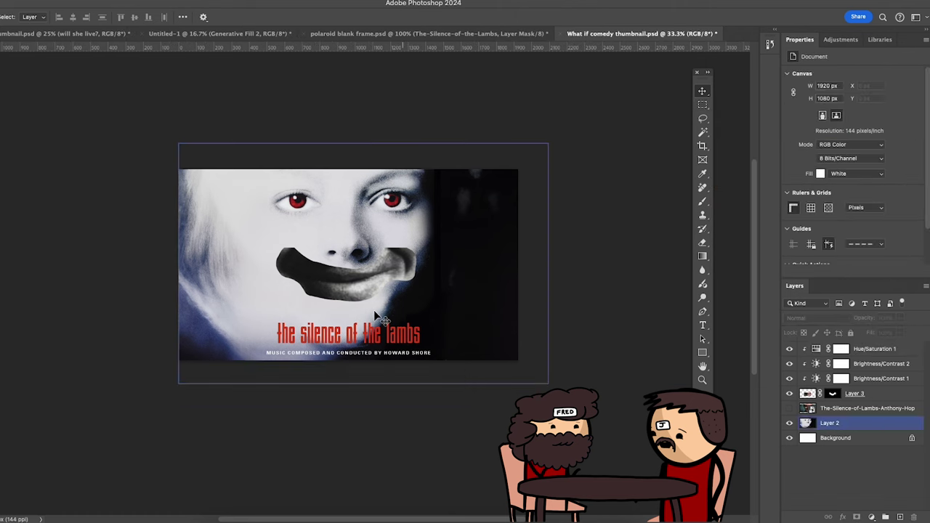
key(Down)
key(Down)
key(Down)
key(Down)
key(Down)
key(Down)
key(Down)
key(Down)
key(Down)
key(Down)
key(Down)
key(Down)
key(Down)
key(Down)
key(Down)
key(Right)
key(Right)
key(Right)
key(Right)
key(Down)
key(Down)
key(Down)
key(Down)
key(Down)
key(Down)
key(Down)
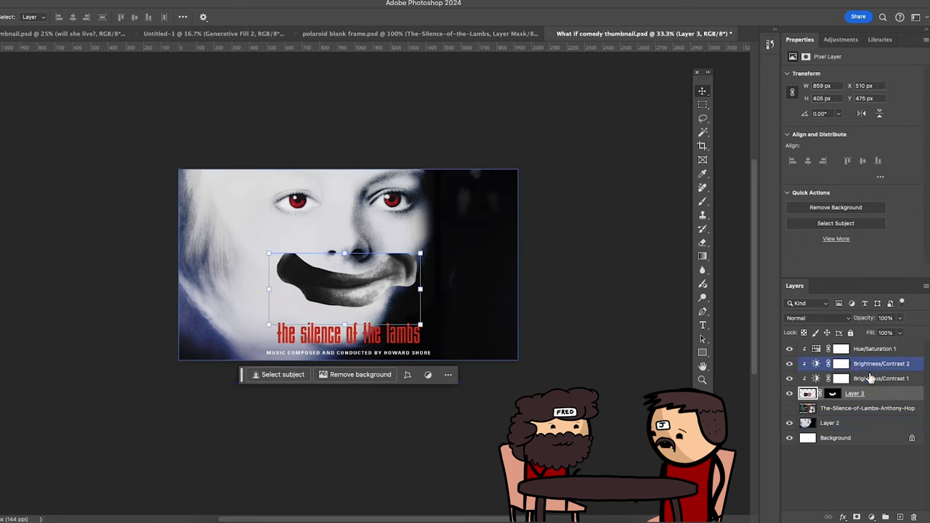
Step: Look through the adjustment presets and hide the three adjustment layers clipped to the mouth
click(841, 39)
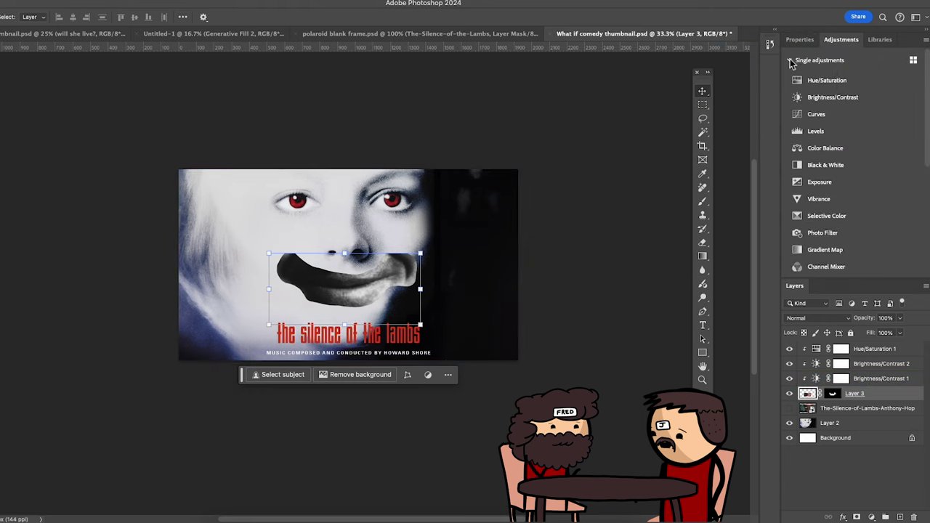
scroll(841, 211, down, 5)
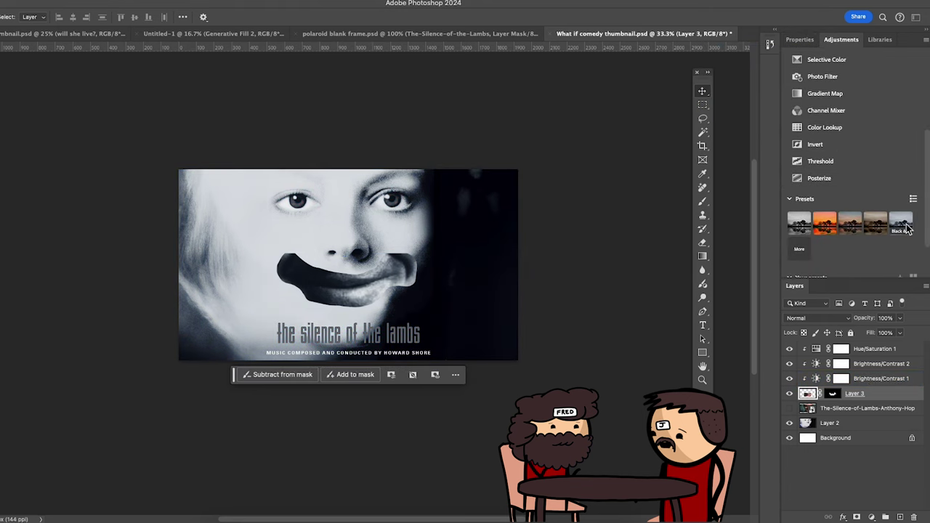
scroll(912, 226, down, 2)
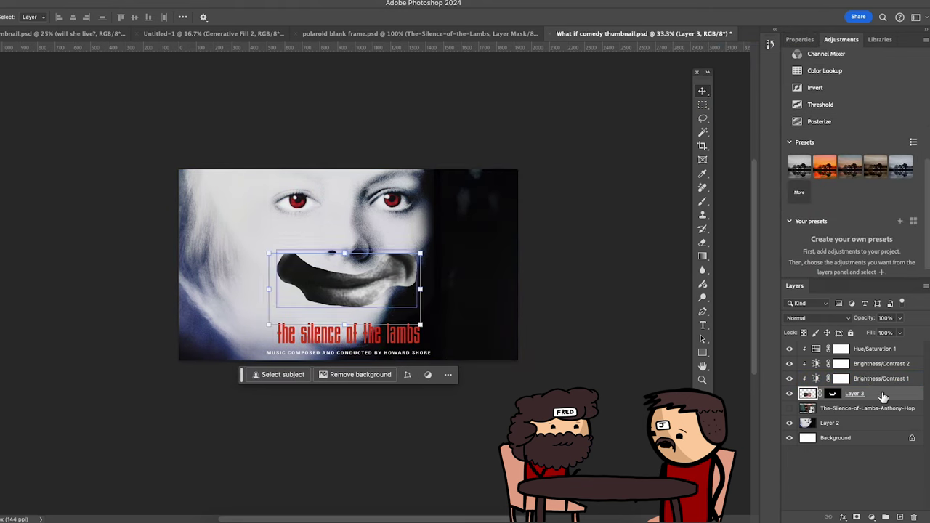
click(878, 380)
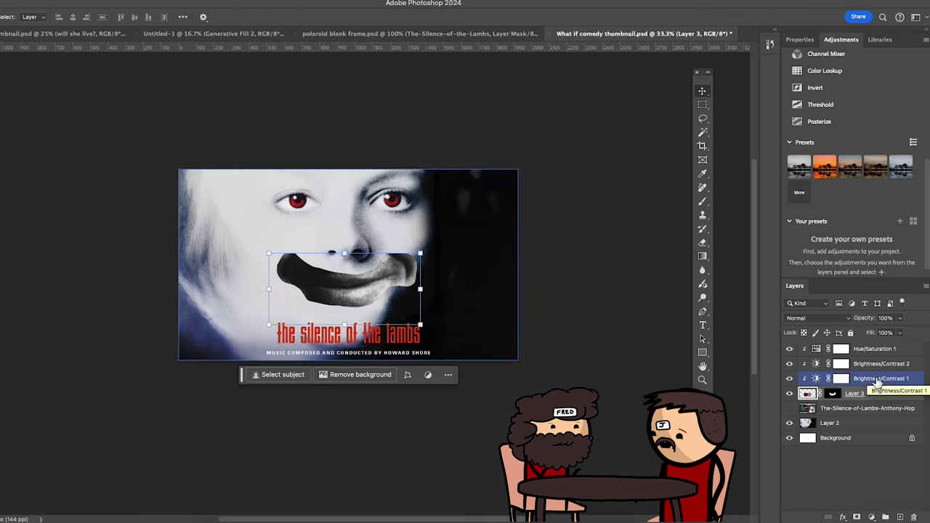
click(876, 383)
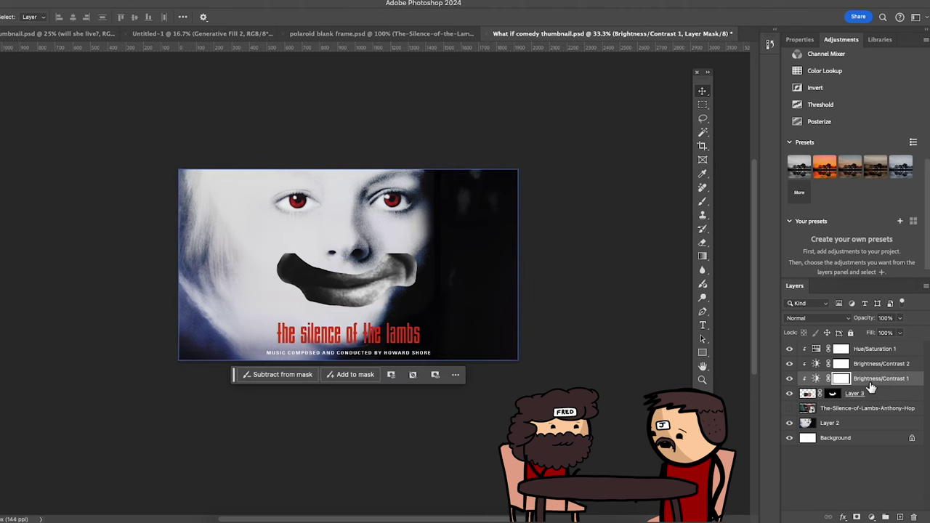
drag(790, 379, 791, 349)
Step: Add a clipped Curves adjustment directly above the mouth layer and shape a steep contrast curve with black held up to input 54
click(883, 395)
click(802, 40)
click(842, 40)
scroll(830, 138, up, 5)
click(826, 116)
drag(881, 135, 849, 96)
drag(812, 208, 837, 211)
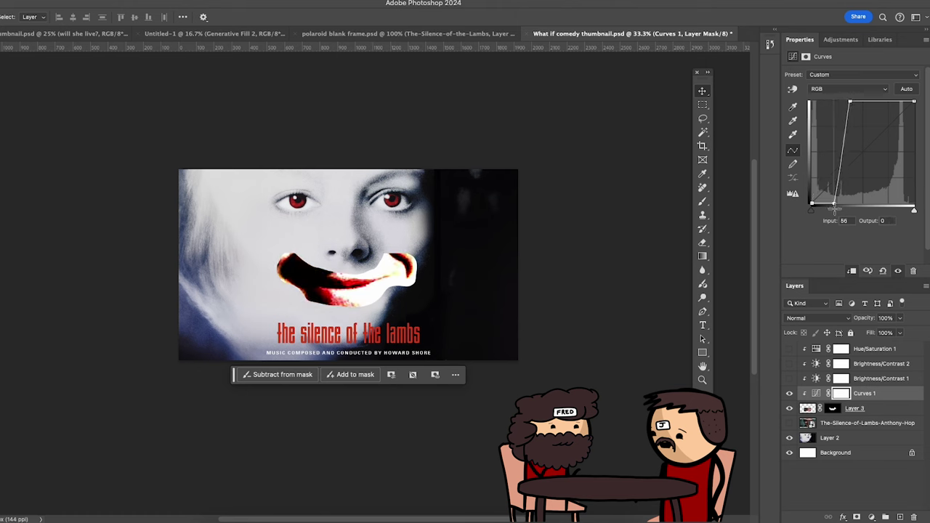
drag(835, 209, 823, 209)
drag(851, 102, 861, 102)
drag(812, 208, 837, 207)
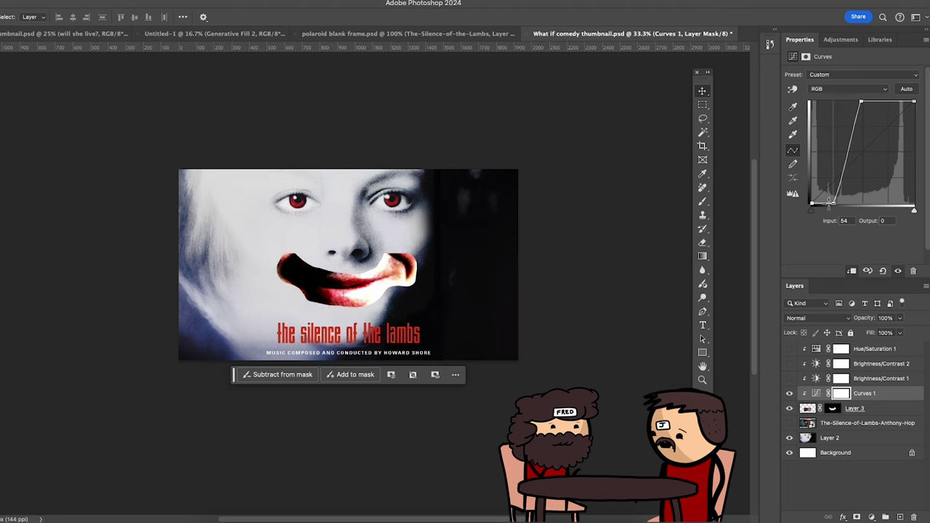
Step: Enlarge the mouth layer to 1105 × 521 px and place it at X 383, Y 445 px
click(855, 408)
key(super+t)
drag(418, 320, 444, 334)
drag(340, 277, 340, 282)
drag(342, 244, 349, 270)
key(Return)
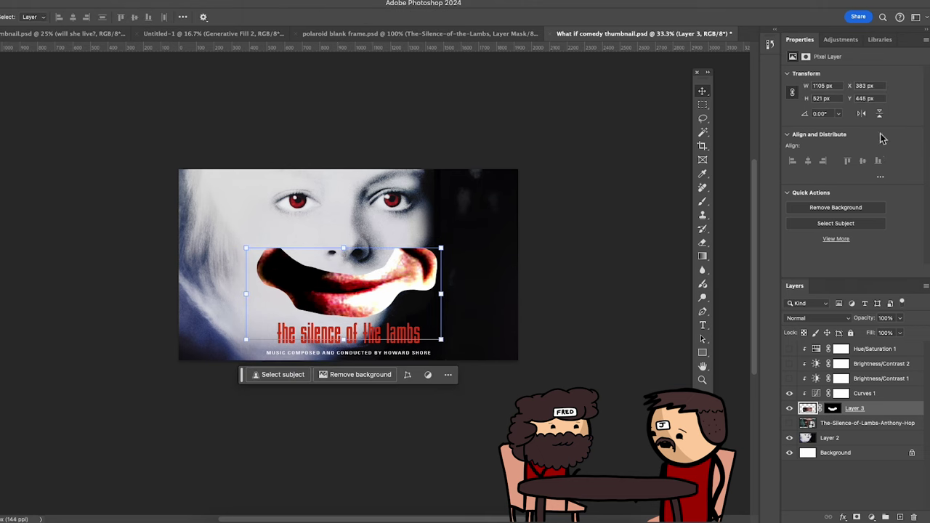
Step: Add a clipped Hue/Saturation adjustment under the curve, colorized with hue 242, saturation 0 and lightness -38
click(841, 42)
click(843, 81)
click(843, 169)
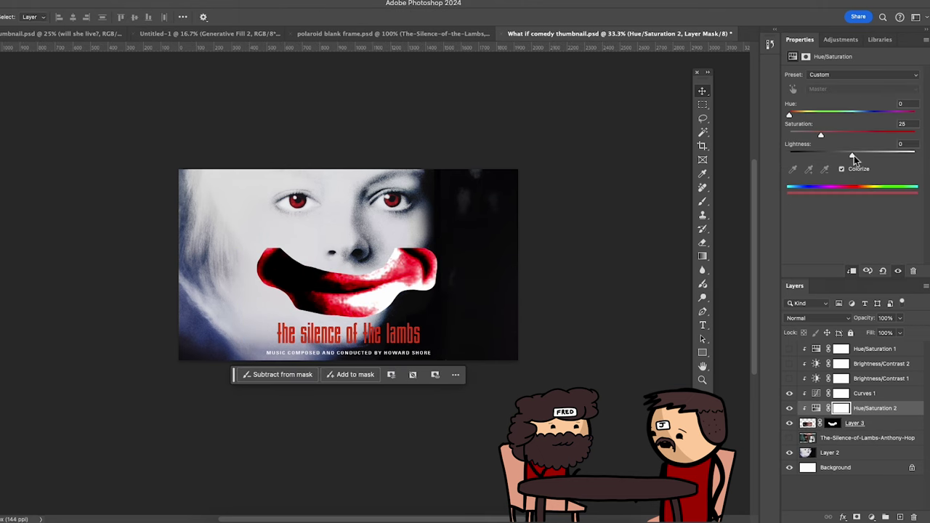
drag(854, 156, 830, 159)
drag(789, 115, 875, 120)
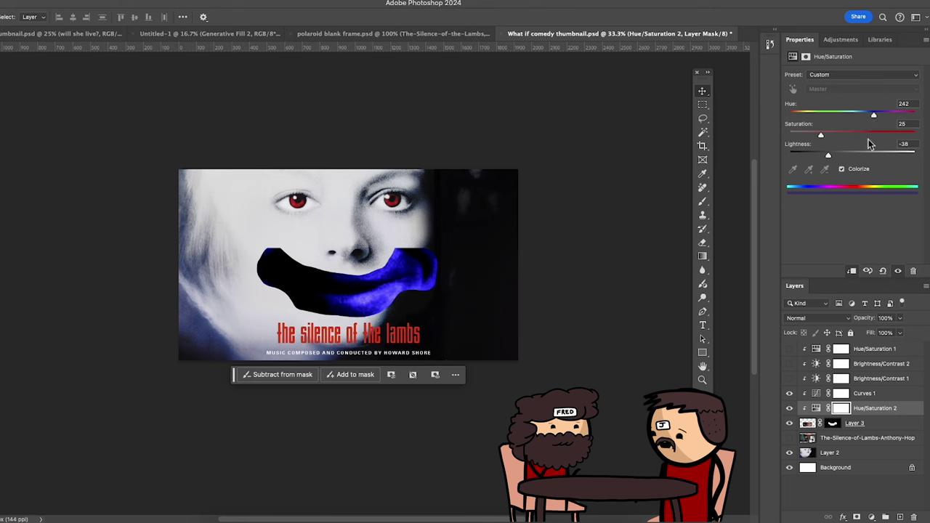
drag(821, 138, 795, 148)
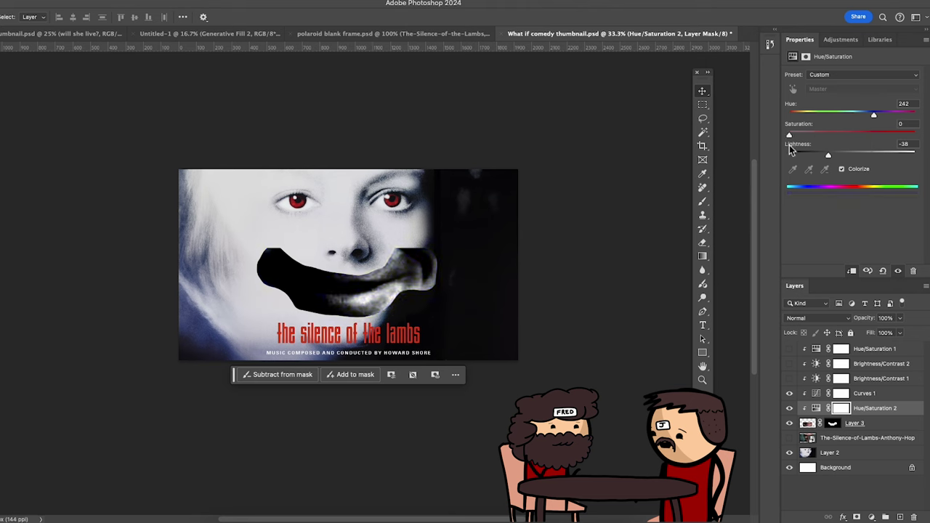
mouse_move(873, 116)
mouse_down()
mouse_move(882, 118)
mouse_move(872, 117)
mouse_up()
Step: Invert the mouth's tone curve so dark tones up to input 37 output 255 and the bright end outputs 0
click(841, 393)
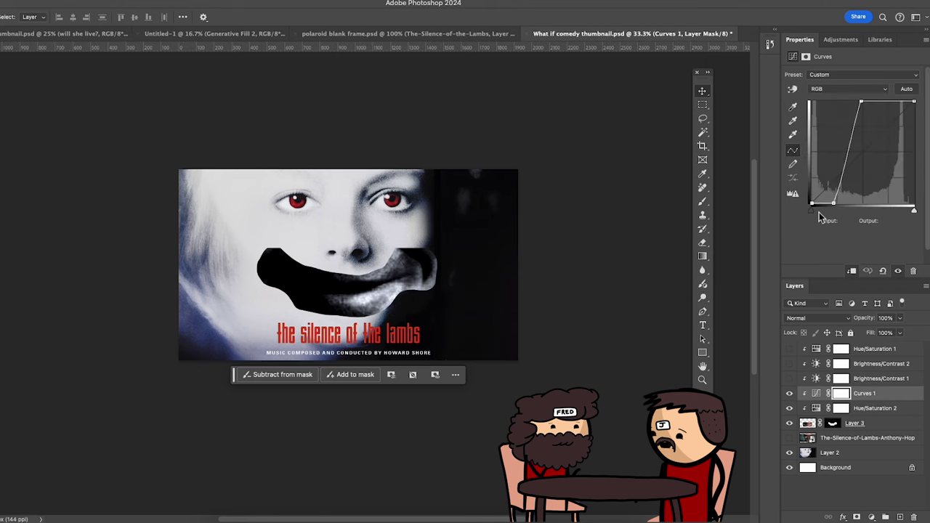
drag(833, 202, 826, 103)
drag(914, 102, 913, 227)
drag(861, 102, 849, 206)
drag(819, 114, 829, 96)
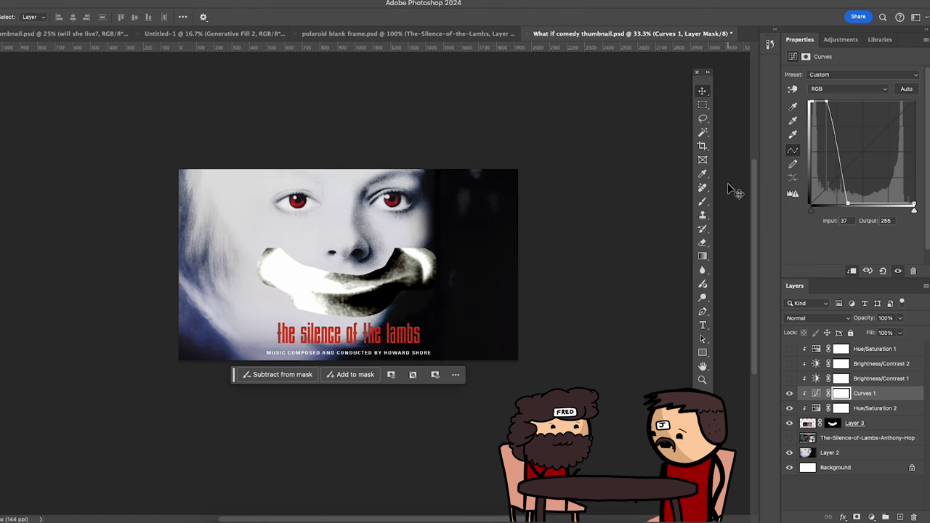
Step: Retune the mouth's colorizing Hue/Saturation adjustment to hue 23 and saturation 16
click(889, 409)
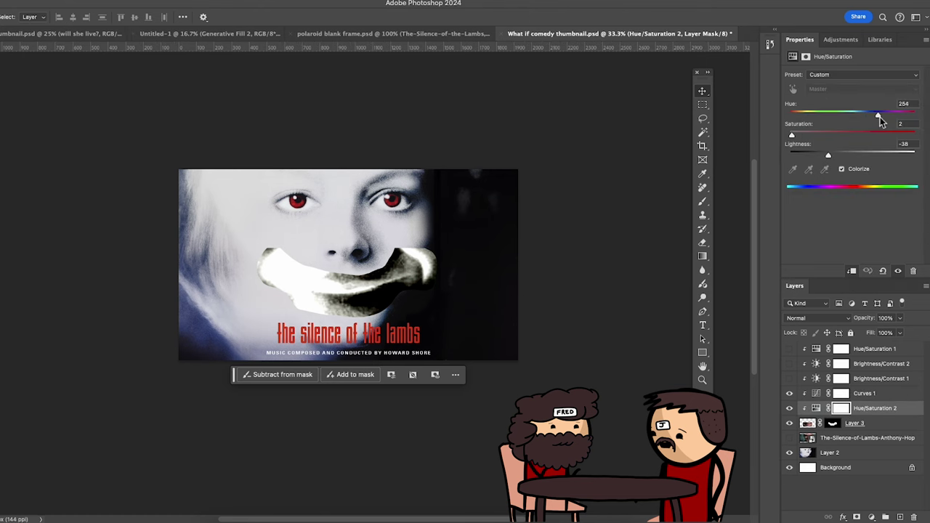
drag(793, 135, 810, 136)
drag(886, 114, 790, 154)
click(312, 287)
click(618, 248)
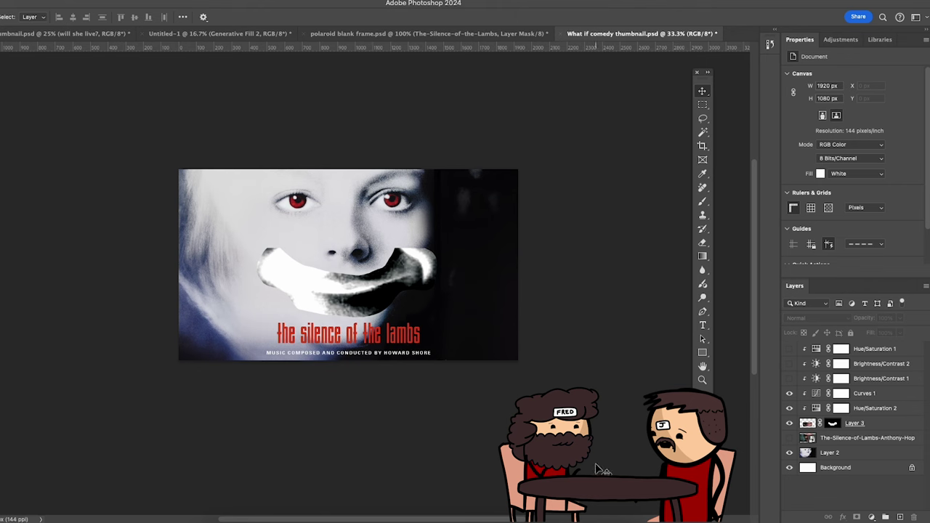
Step: Step back through the edits to the first Brightness/Contrast adjustment and redo them up to the colorized, inverted mouth
key(ctrl+z)
key(ctrl+z)
key(ctrl+z)
key(ctrl+z)
key(ctrl+z)
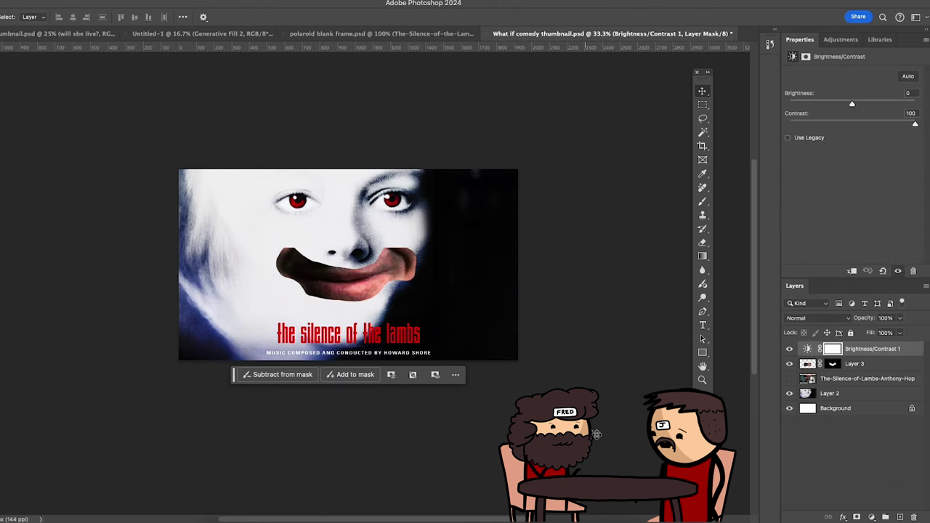
key(super+shift+z)
key(super+shift+z)
key(super+shift+z)
key(super+shift+z)
key(super+shift+z)
key(super+shift+z)
key(super+shift+z)
key(super+shift+z)
Step: Save the document, and save a separate Photoshop copy as What if comedy thumbnail copy.psd in the 4. Video production folder
click(14, 2)
click(52, 95)
click(14, 0)
click(29, 117)
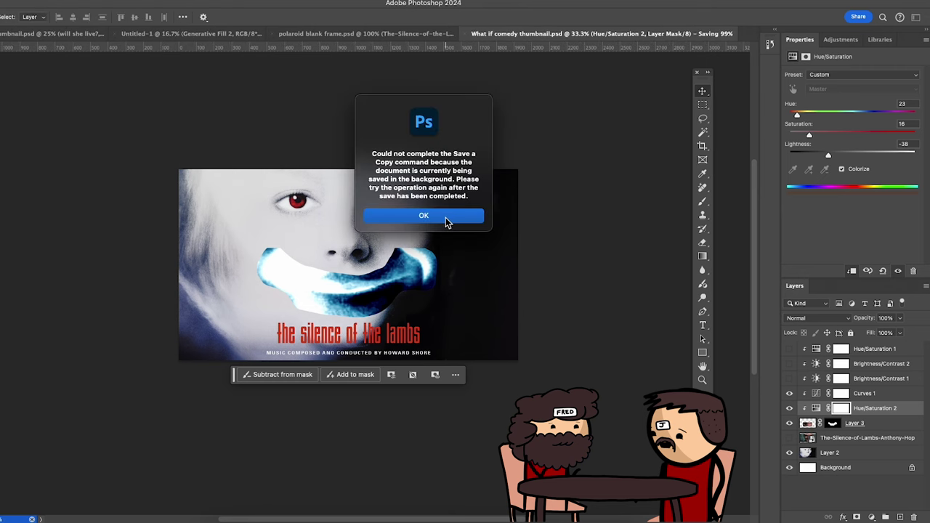
click(447, 217)
click(14, 0)
click(64, 110)
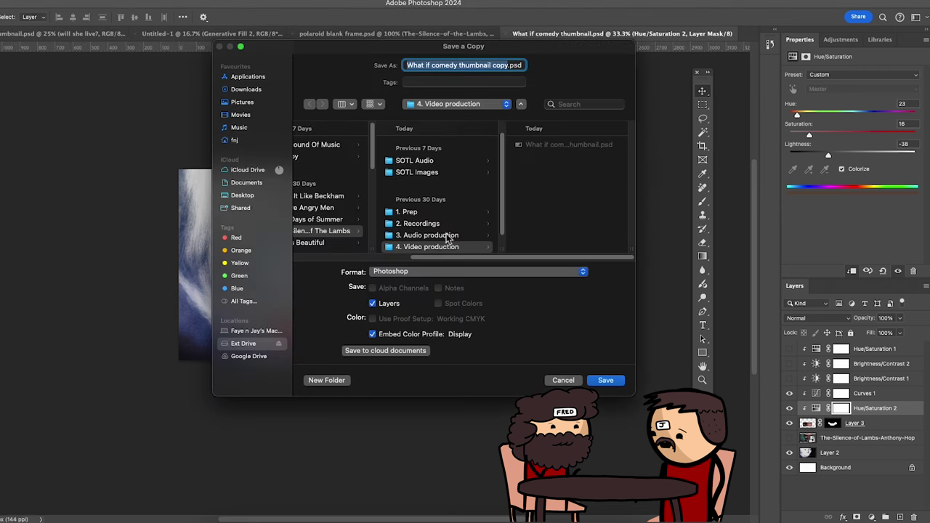
key(Return)
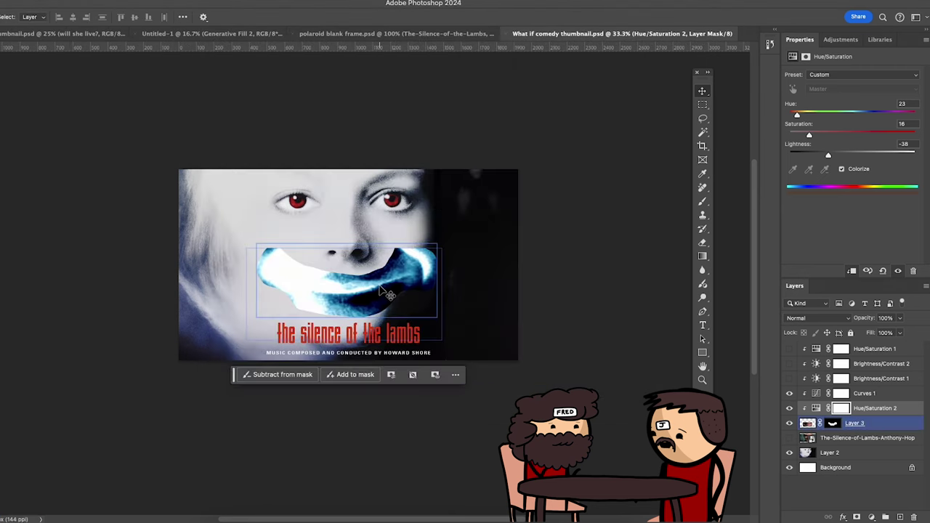
Step: Undo the smile edits all the way back to the separate cover layers before they were merged
click(616, 275)
key(super+z)
key(super+z)
key(super+z)
key(super+z)
key(super+z)
key(super+z)
click(15, 0)
click(58, 95)
key(super+z)
key(super+z)
key(super+z)
key(super+z)
key(ctrl+z)
key(ctrl+z)
key(ctrl+z)
key(ctrl+z)
key(ctrl+z)
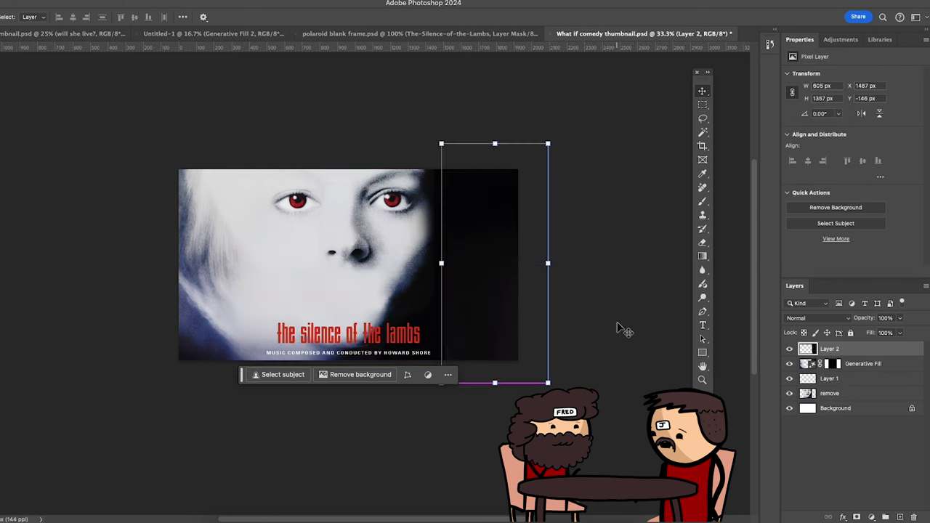
Step: Check the cover layers by switching their visibility, leave Layer 1 hidden to bring back the original lips, and select the remove layer
click(616, 326)
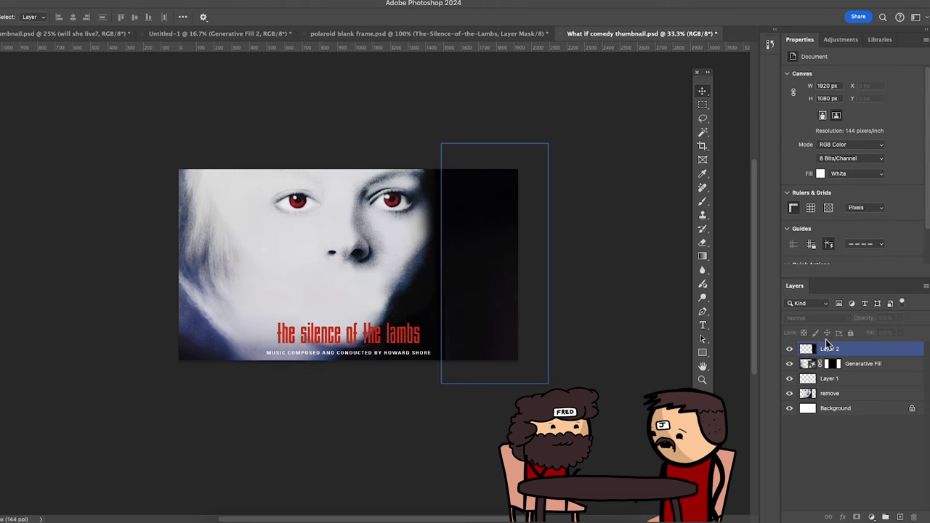
click(790, 350)
click(791, 350)
click(790, 364)
click(790, 364)
click(790, 380)
click(790, 379)
click(790, 379)
click(846, 382)
click(844, 396)
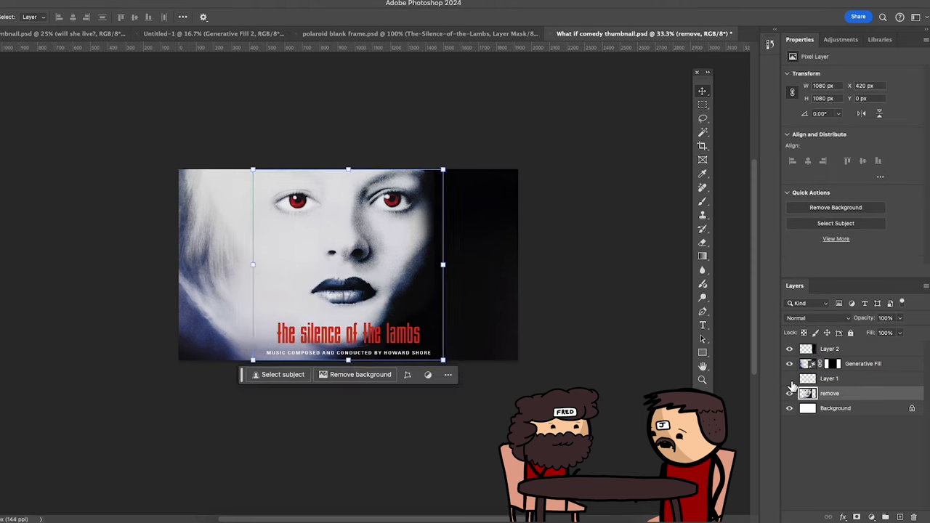
click(792, 349)
Step: Select the area around the lips and fill it using Generative Fill with the prompt "laughing grin"
click(703, 107)
drag(302, 274, 386, 311)
click(269, 325)
text(laughing grin)
click(451, 324)
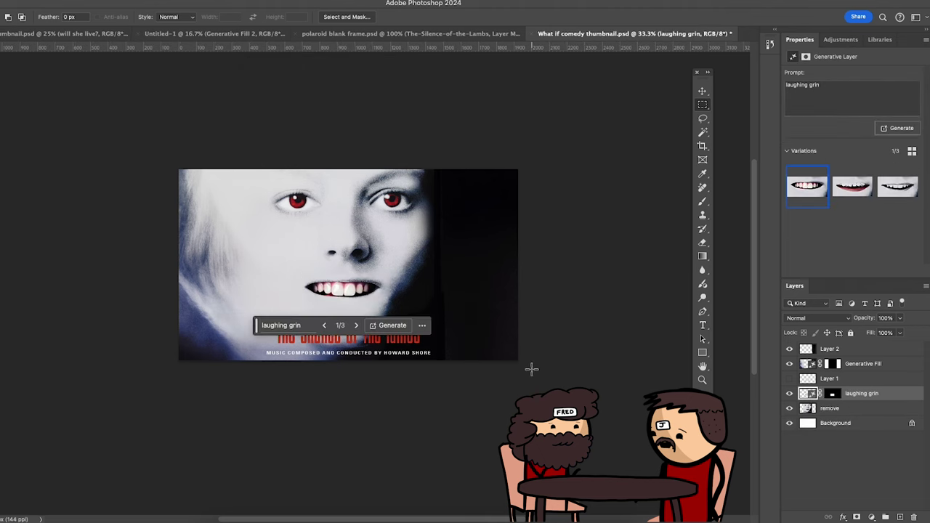
Step: Compare the three generated grin variations and keep the first one, with the full white teeth
click(852, 186)
click(898, 186)
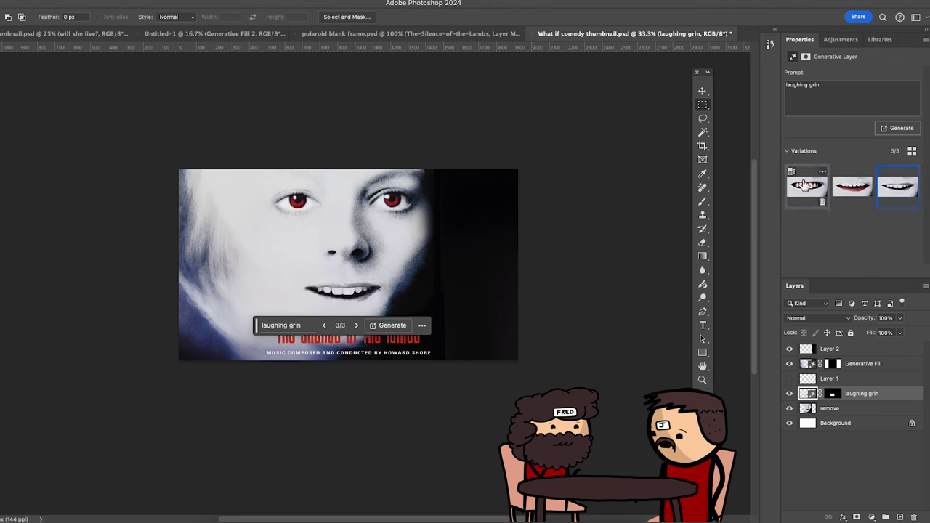
click(807, 186)
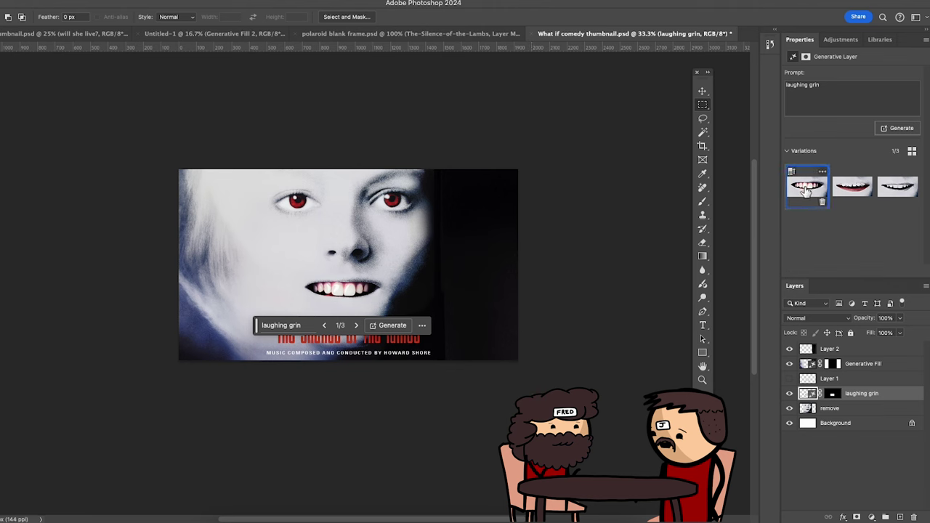
click(702, 91)
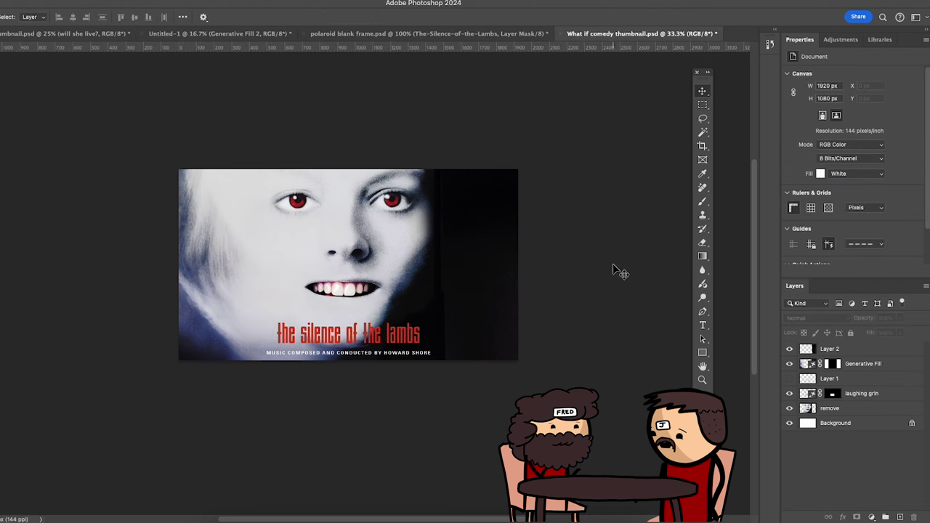
Step: Frame the red film title with a rectangular selection and run Match Font on it
click(367, 347)
click(370, 371)
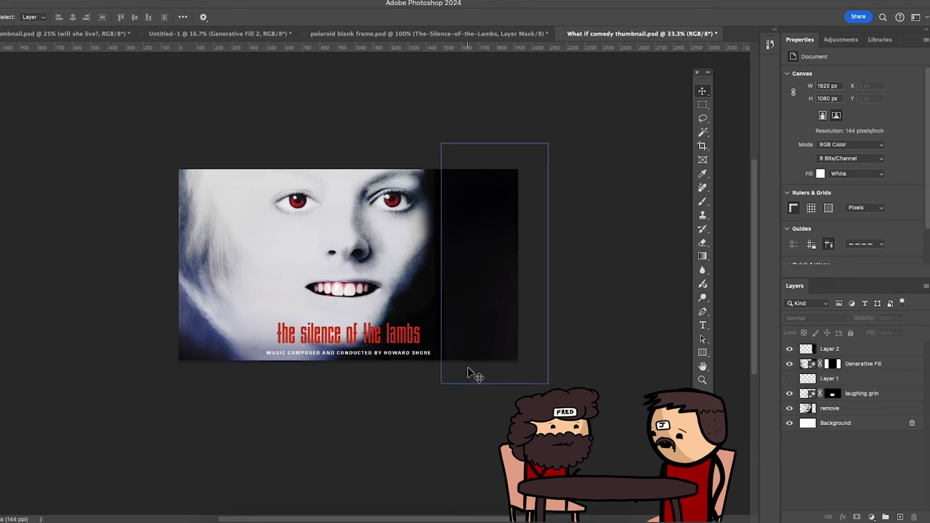
key(super+plus)
key(super+plus)
key(super+plus)
key(super+plus)
key(super+minus)
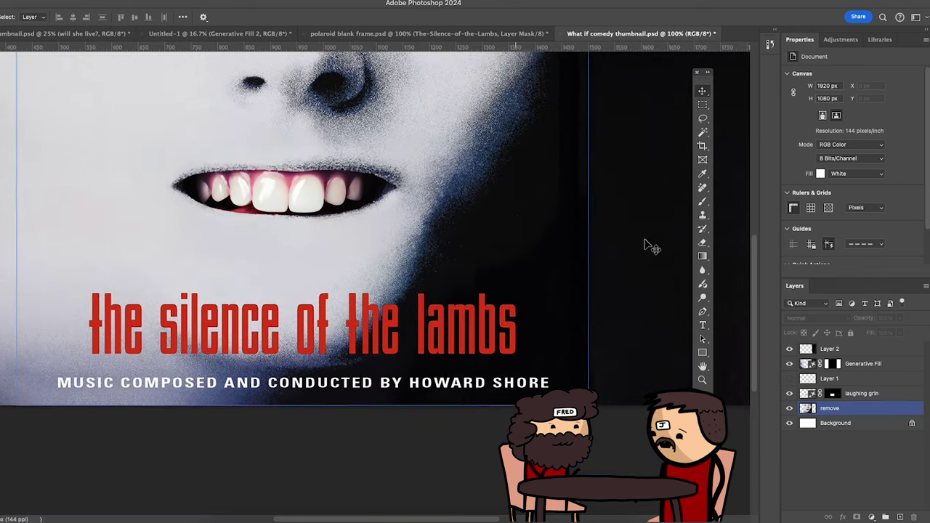
click(702, 105)
drag(62, 274, 529, 363)
click(364, 379)
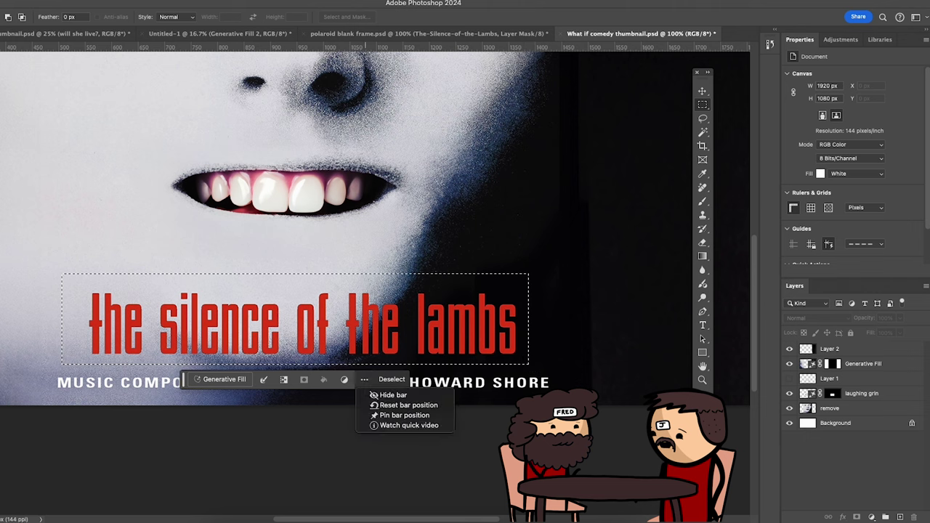
key(super+d)
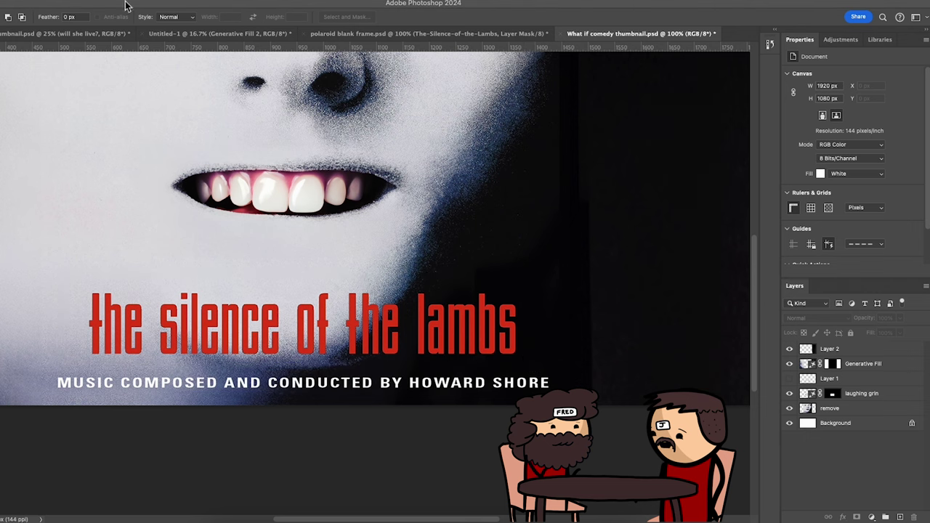
click(190, 73)
click(125, 1)
click(173, 147)
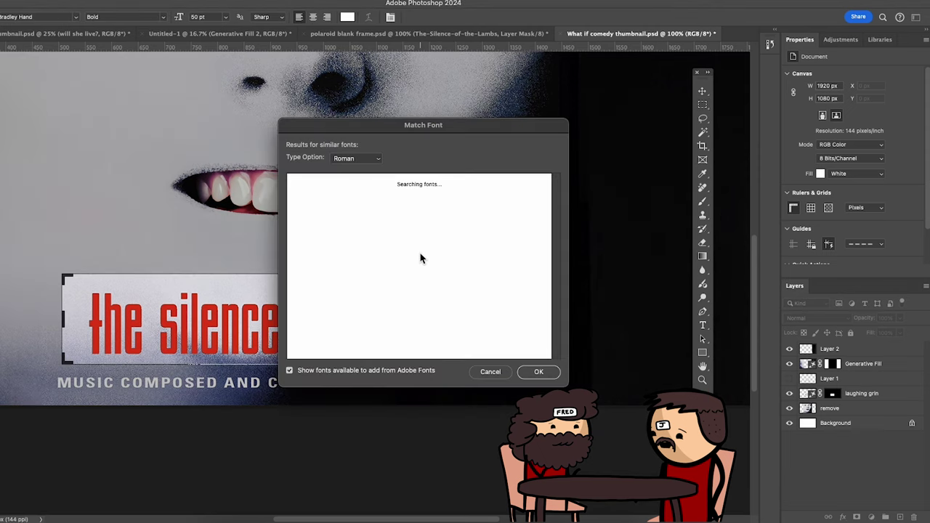
Step: Mark the font matches Smoosh 2 Ultra, Smoosh 1 Ultra and Agency FB Bold as favourites and accept the font matching
click(356, 159)
click(357, 158)
click(354, 181)
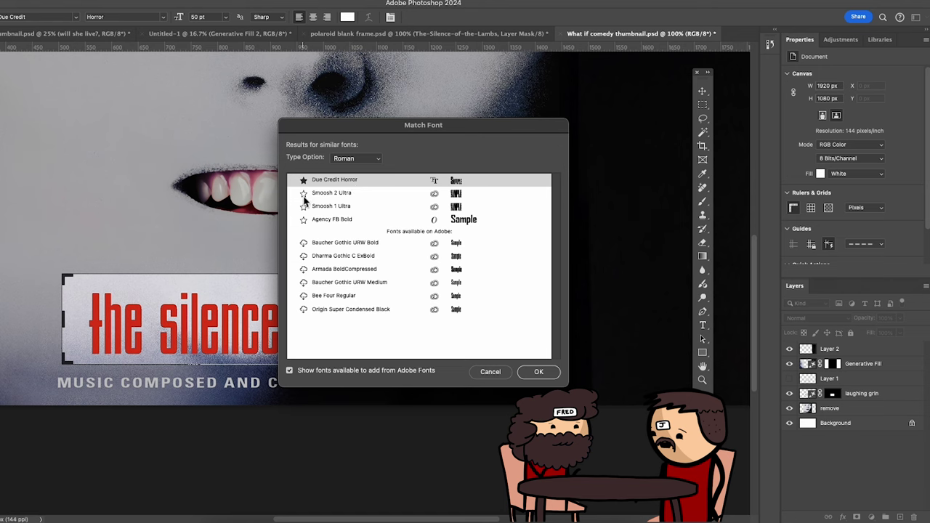
click(305, 194)
click(304, 206)
click(306, 220)
click(346, 247)
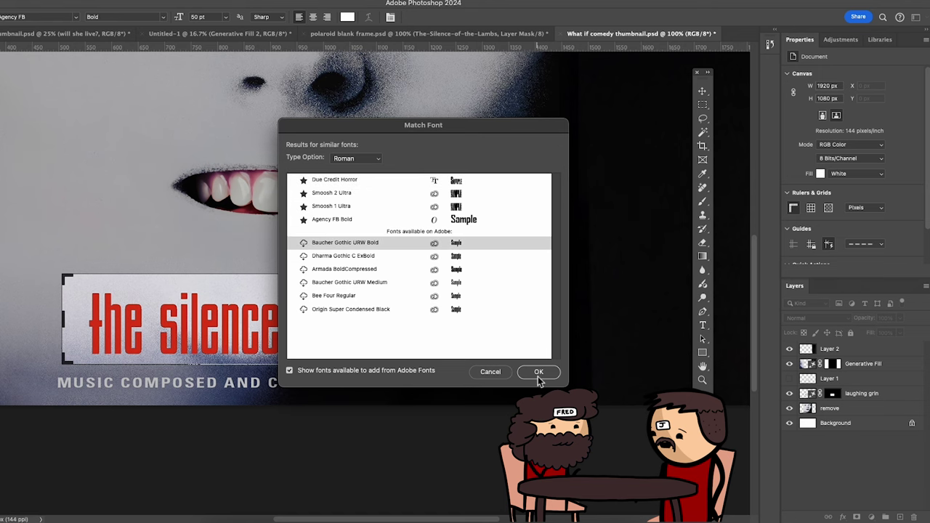
click(538, 372)
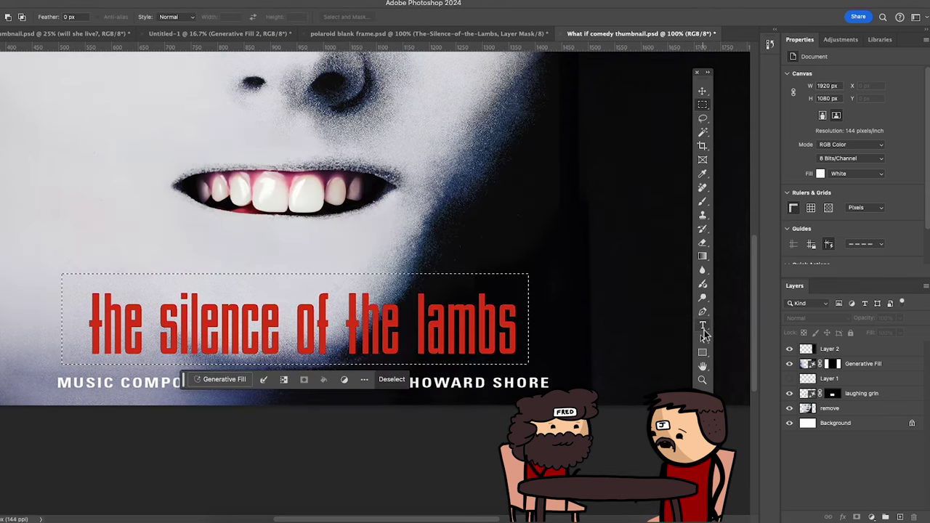
Step: Place a new text line on the dark area beside the mouth, try the film title's opening words and clear them
click(490, 211)
text(THE SILENCE OF TH)
key(BackSpace)
key(BackSpace)
key(BackSpace)
key(BackSpace)
key(BackSpace)
key(BackSpace)
key(BackSpace)
key(BackSpace)
key(BackSpace)
key(BackSpace)
key(BackSpace)
key(BackSpace)
key(BackSpace)
key(BackSpace)
key(BackSpace)
text(E)
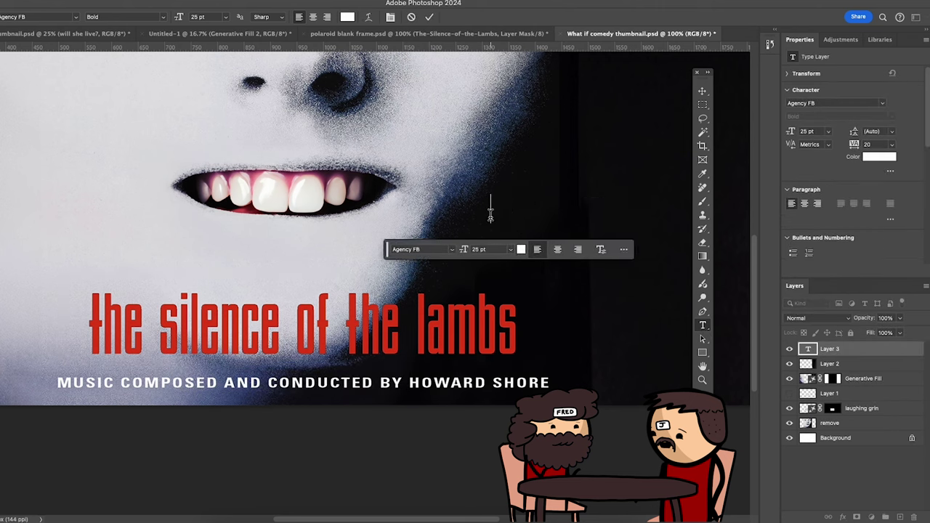
key(BackSpace)
key(BackSpace)
key(BackSpace)
Step: Choose the favourite font Due Credit Horror for the new text line and enter "The silence"
click(435, 250)
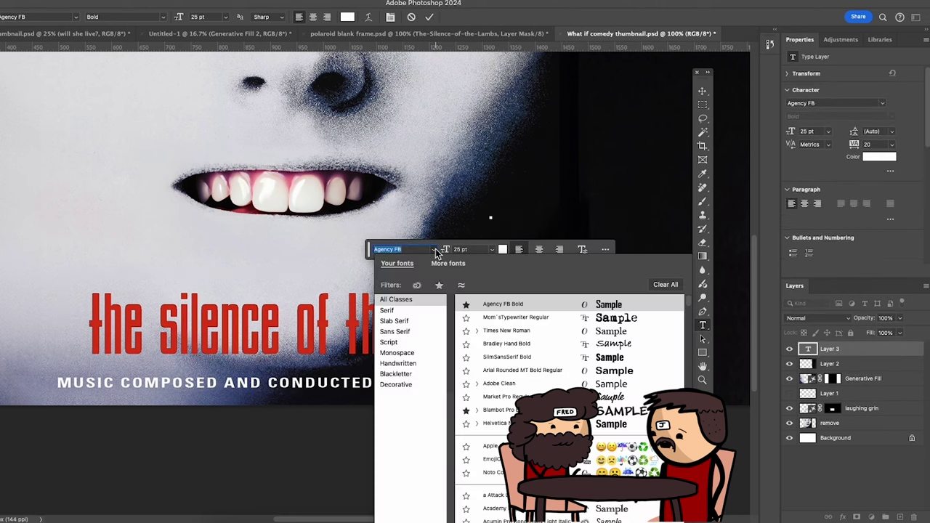
click(461, 285)
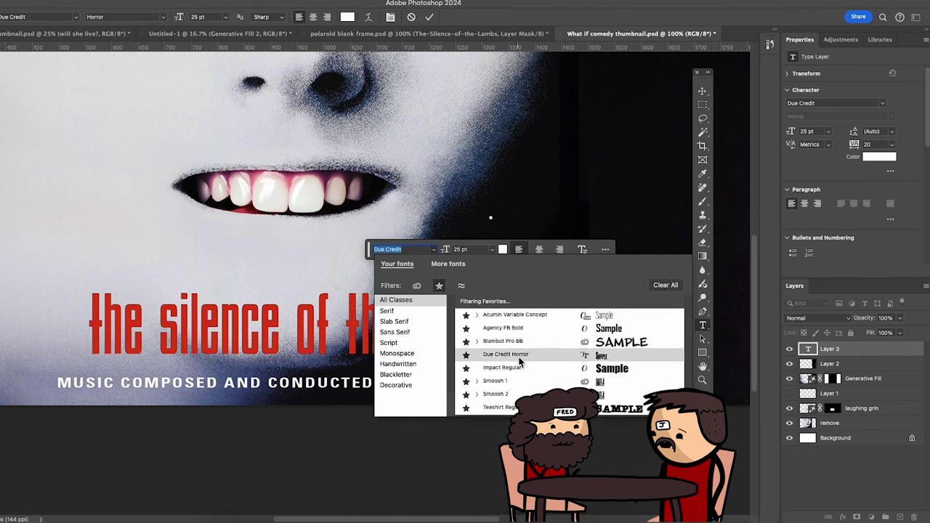
click(518, 354)
text(THE SILENC)
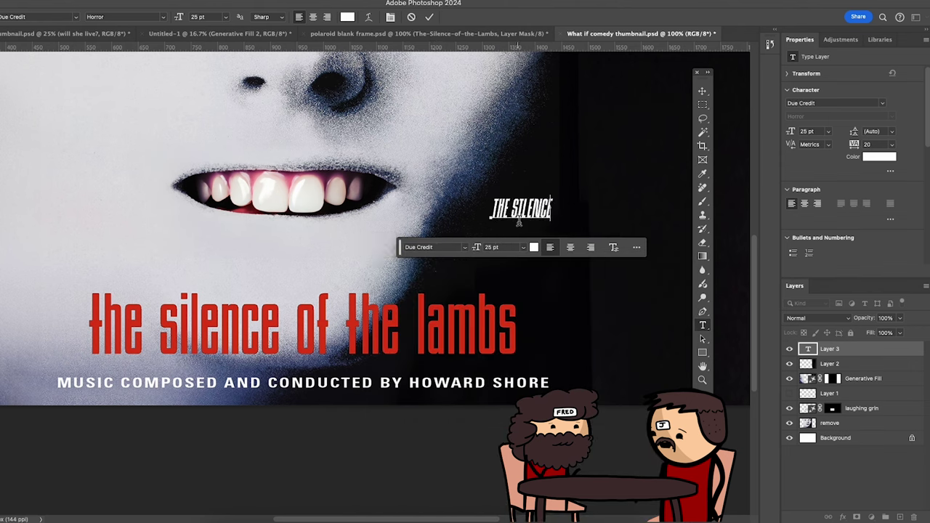
Step: Move the new text just above the original title's start and turn off its slanted faux italic style
drag(516, 220, 109, 287)
key(super+a)
scroll(888, 225, down, 4)
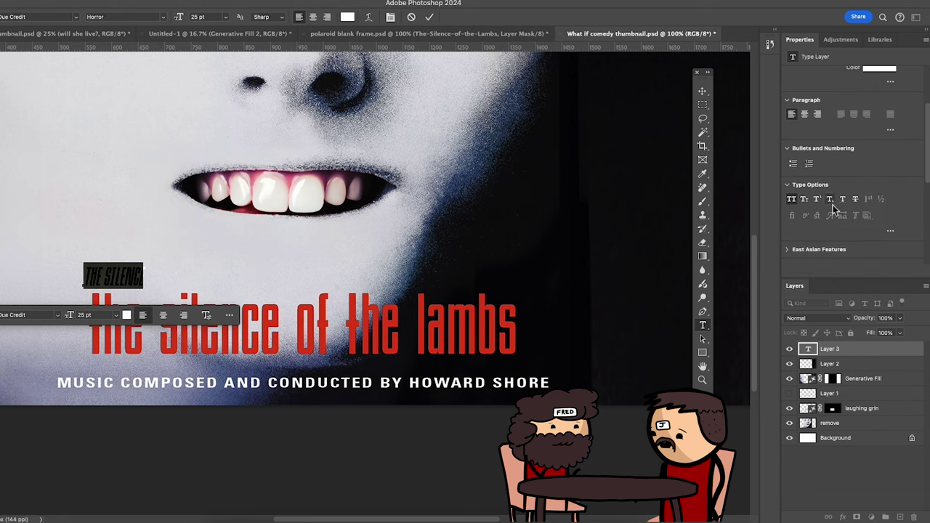
scroll(877, 230, down, 2)
click(229, 314)
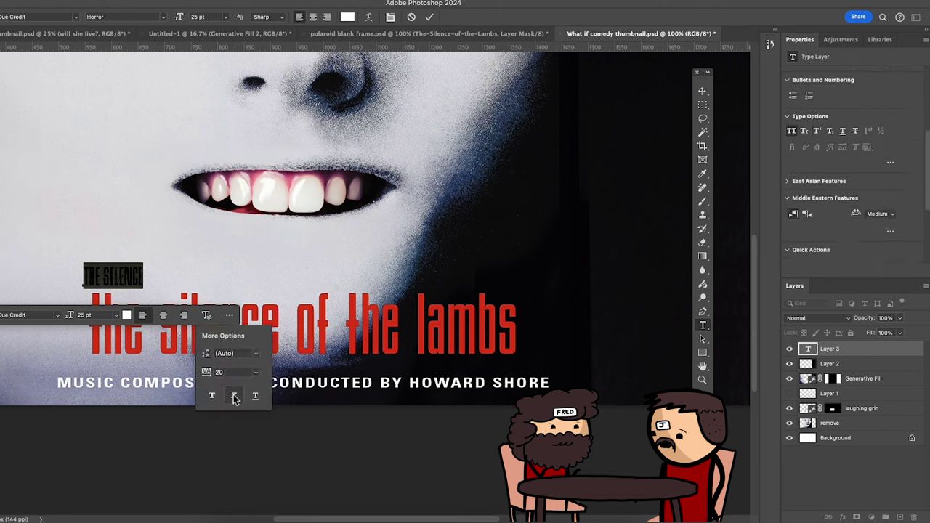
click(140, 277)
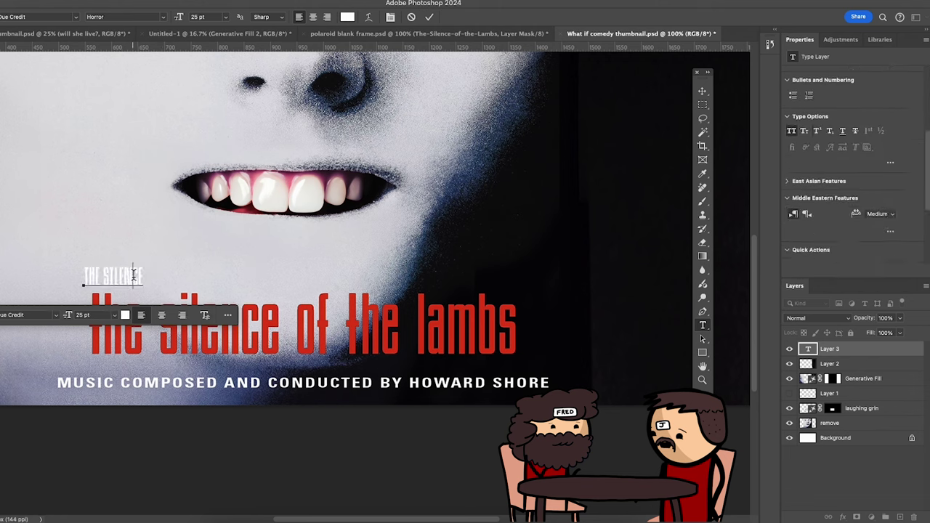
Step: Colour the "The silence" text with the red sampled from the original title and enlarge it to 62 pt
triple_click(134, 275)
click(125, 315)
click(197, 321)
key(Return)
drag(127, 292, 137, 292)
drag(77, 315, 113, 315)
click(140, 281)
mouse_move(163, 300)
mouse_down()
mouse_move(162, 345)
mouse_move(159, 298)
mouse_up()
Step: Add a Stroke effect to the "The silence" layer, coloured a slightly darker shade of the red sampled from the original title
click(836, 353)
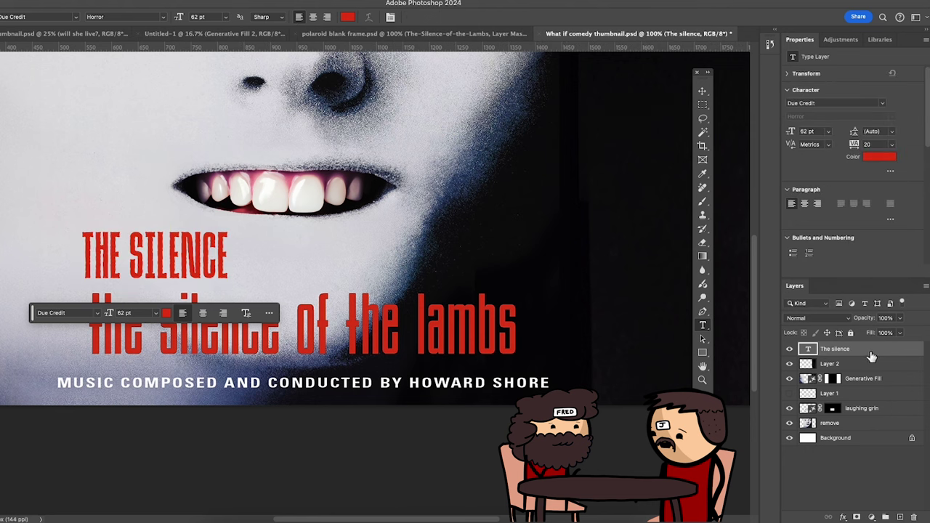
double_click(872, 356)
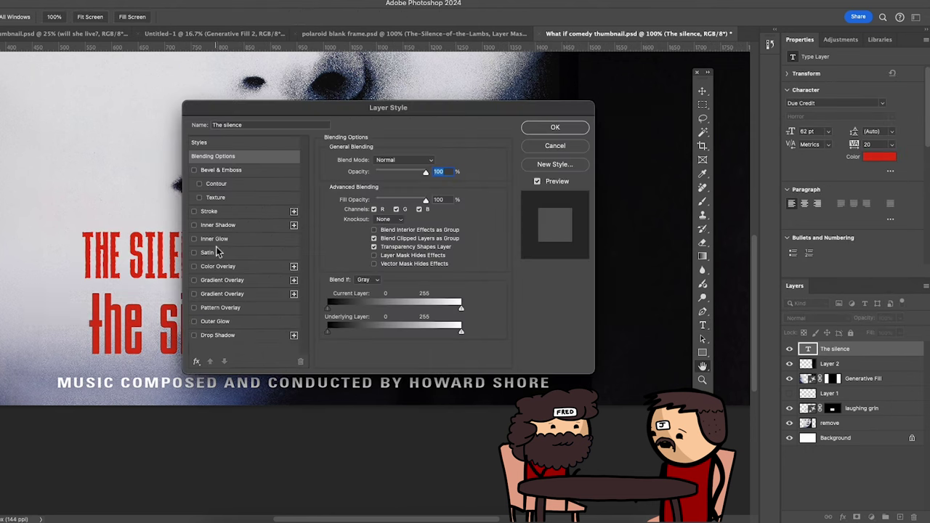
click(210, 211)
key(Return)
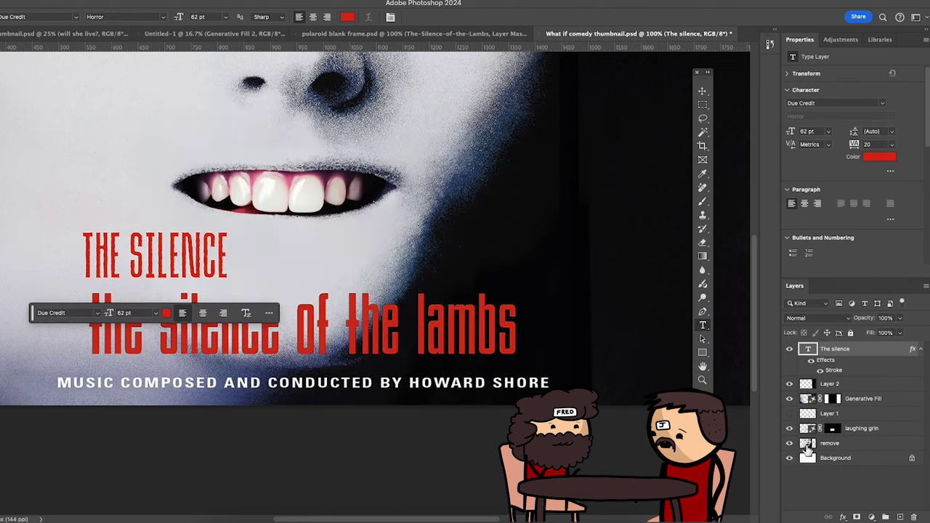
double_click(832, 371)
click(350, 238)
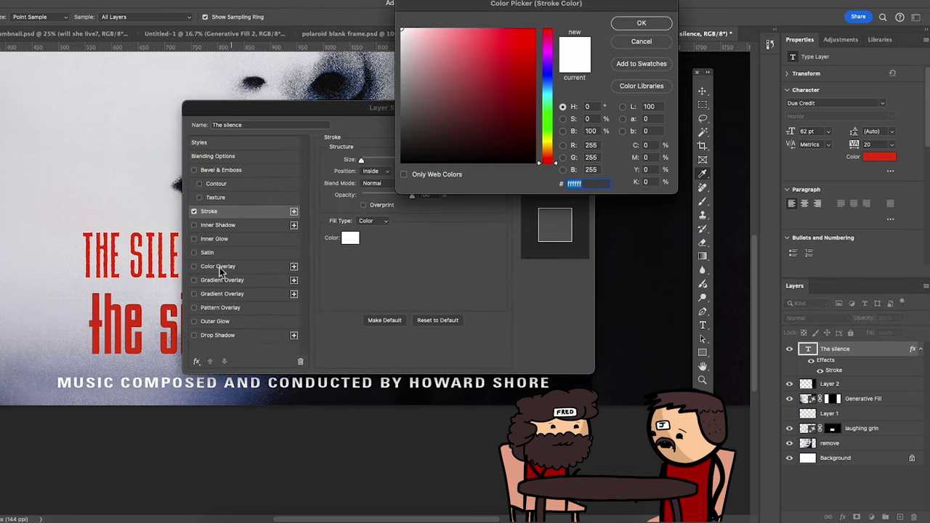
click(116, 321)
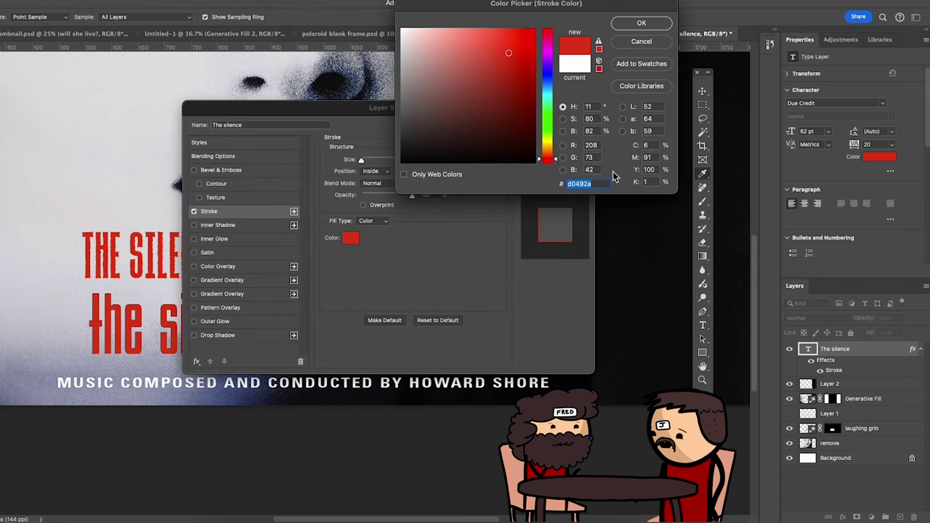
drag(509, 53, 511, 75)
click(640, 24)
click(562, 127)
Step: Try the Smoosh fonts on the "The silence" text and set it in Agency FB Bold
click(119, 261)
key(super+a)
click(97, 313)
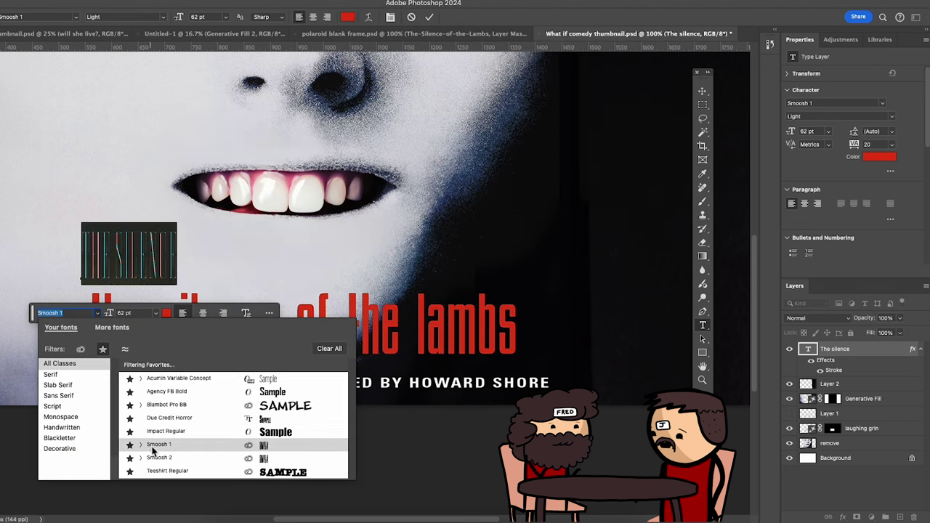
click(158, 458)
click(71, 315)
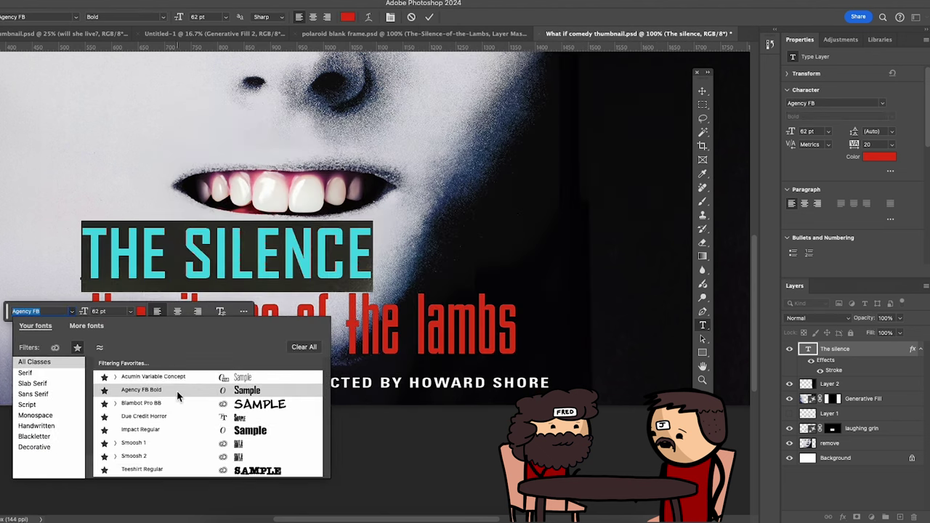
click(176, 396)
click(219, 240)
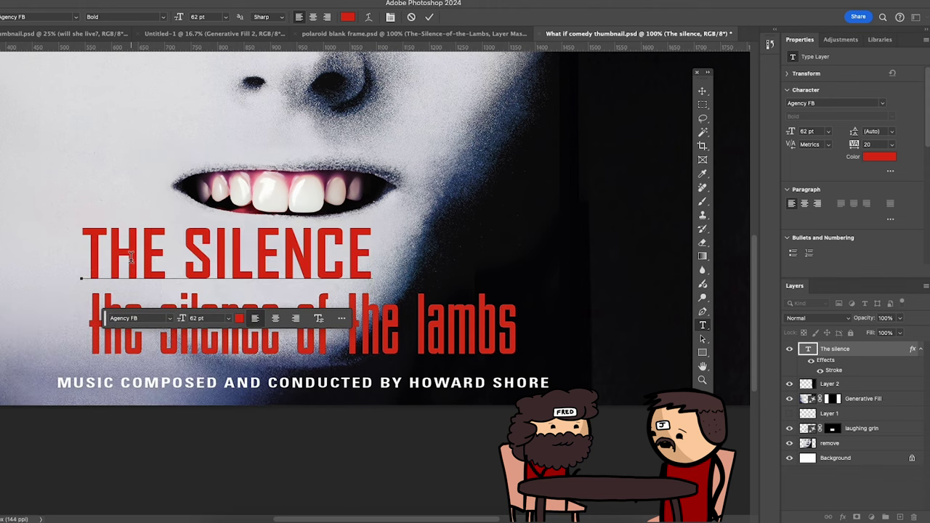
Step: Switch the whole "The silence" text from All Caps to Small Caps
double_click(220, 240)
click(219, 240)
click(320, 319)
scroll(848, 206, down, 3)
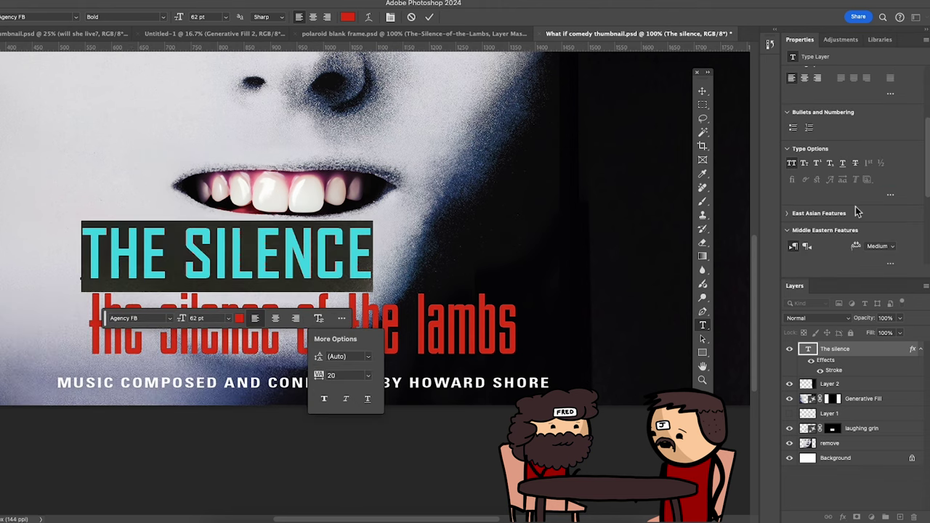
click(804, 164)
Step: Search the available fonts for "slim" and browse the Sans Serif fonts for a closer match to the original title
double_click(234, 269)
triple_click(176, 277)
click(131, 319)
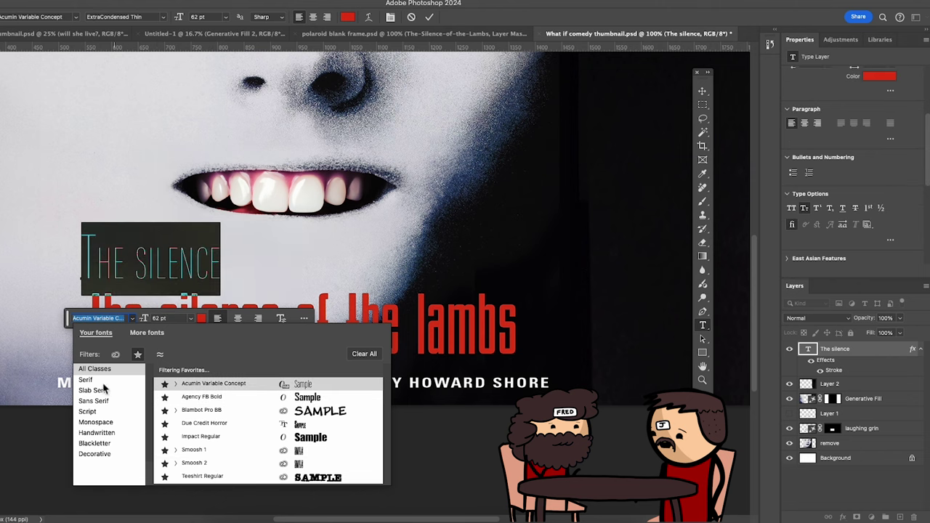
click(116, 355)
click(160, 355)
text(sil)
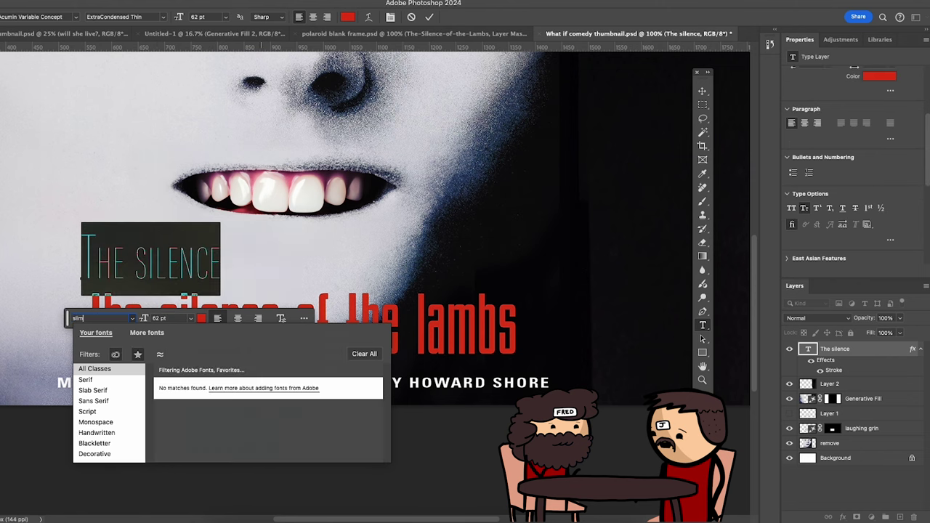
key(BackSpace)
key(BackSpace)
key(BackSpace)
text(c)
key(BackSpace)
click(93, 401)
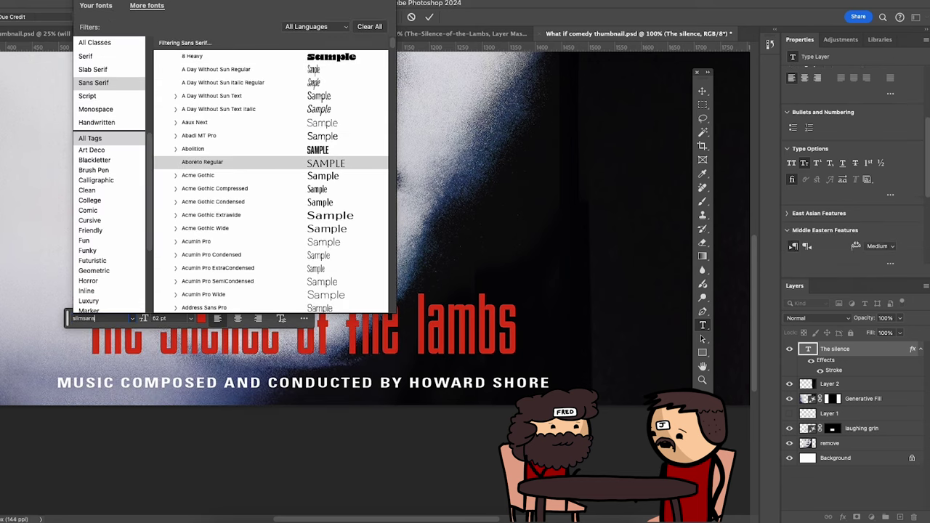
key(Escape)
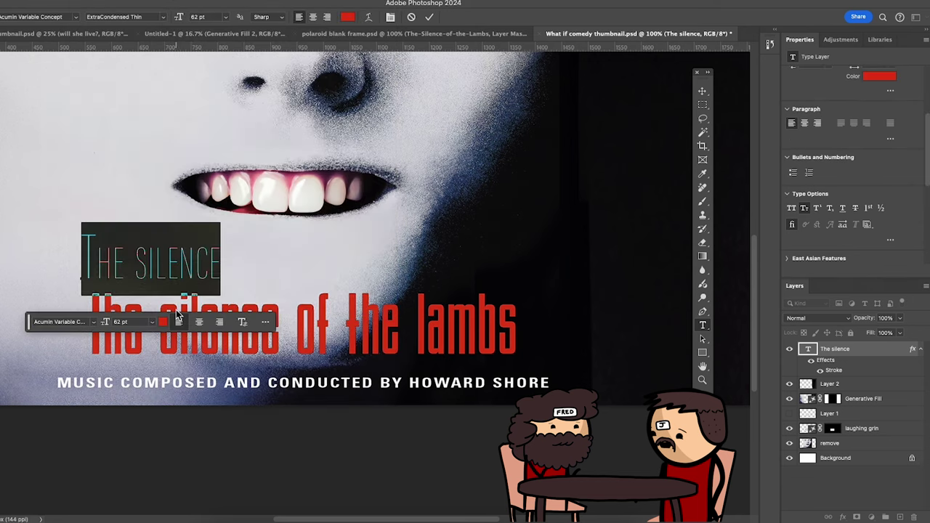
Step: Set the "The silence" text to Agency FB Bold in All Caps
click(93, 322)
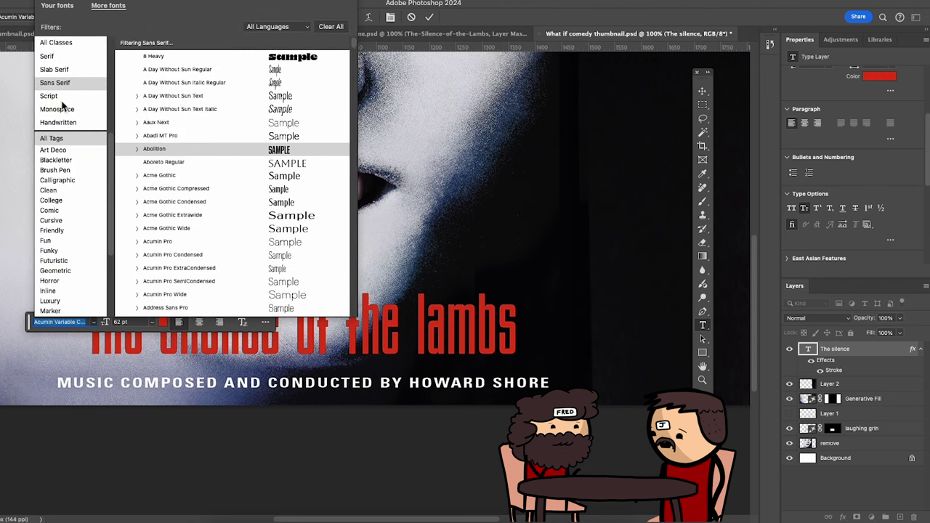
click(59, 7)
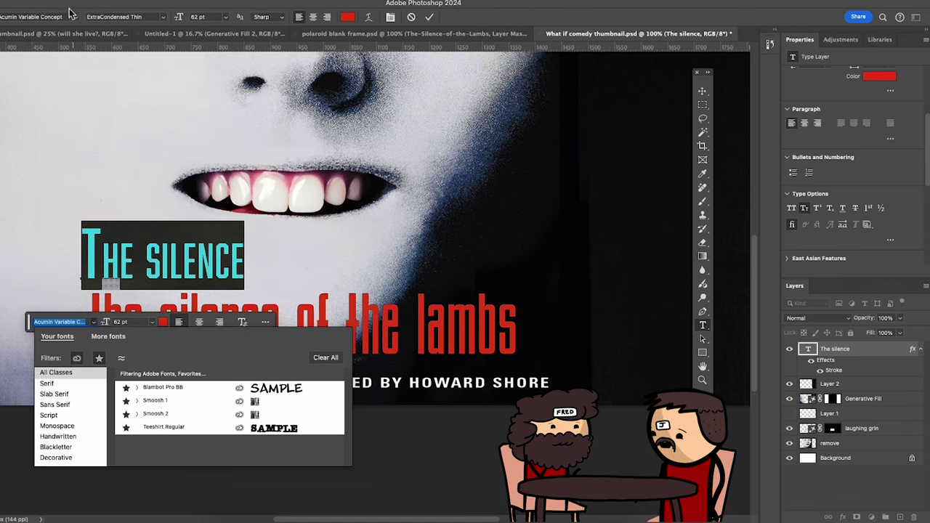
click(78, 362)
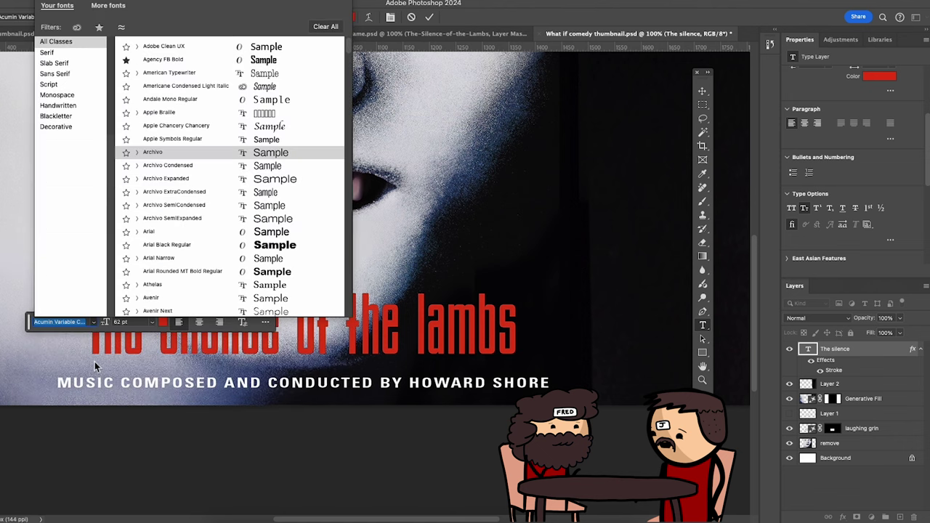
click(186, 59)
scroll(833, 233, down, 3)
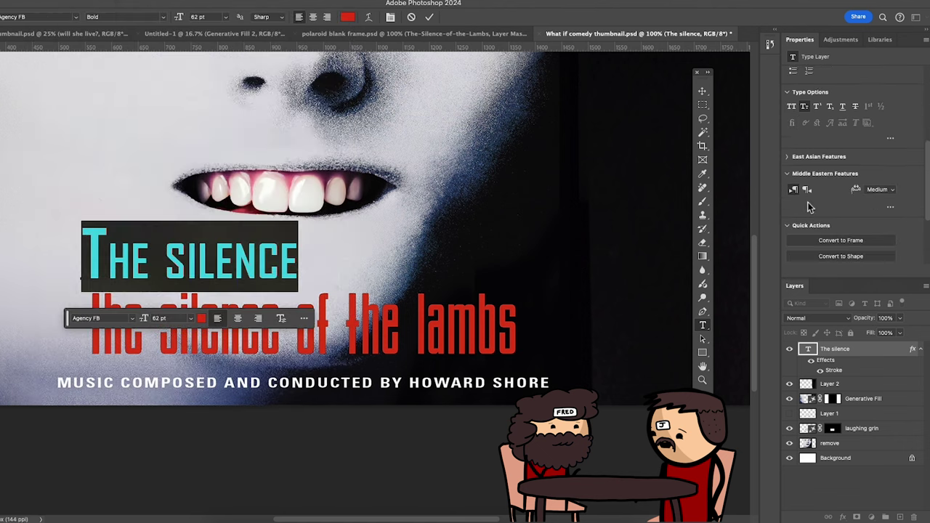
click(792, 107)
Step: Set the tracking of the whole "The silence" text to 0
click(312, 263)
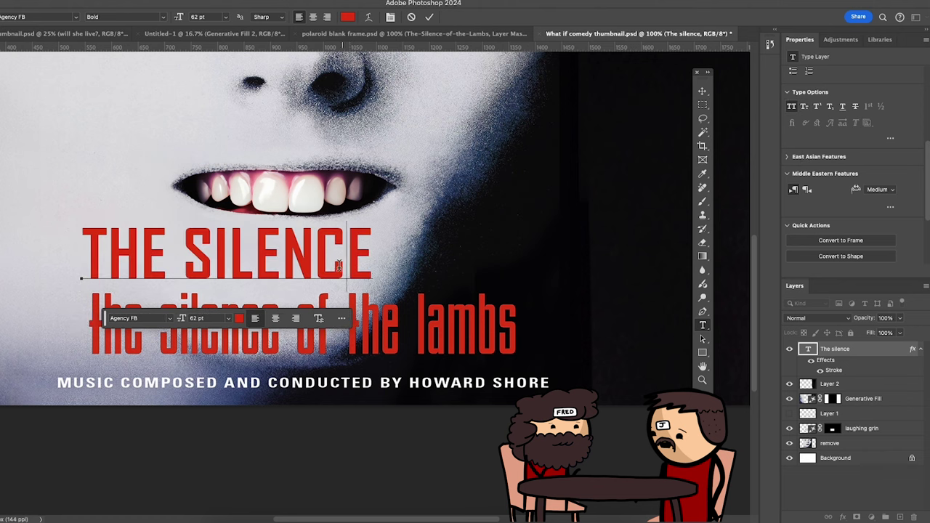
key(shift+Right)
key(shift+Right)
key(ctrl+a)
scroll(860, 181, down, 1)
scroll(843, 167, up, 6)
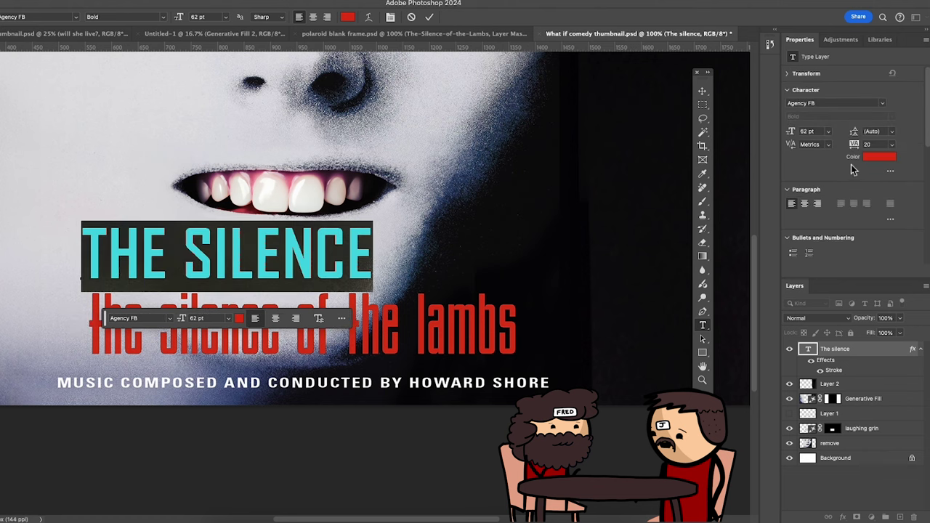
double_click(870, 145)
text(0)
key(Return)
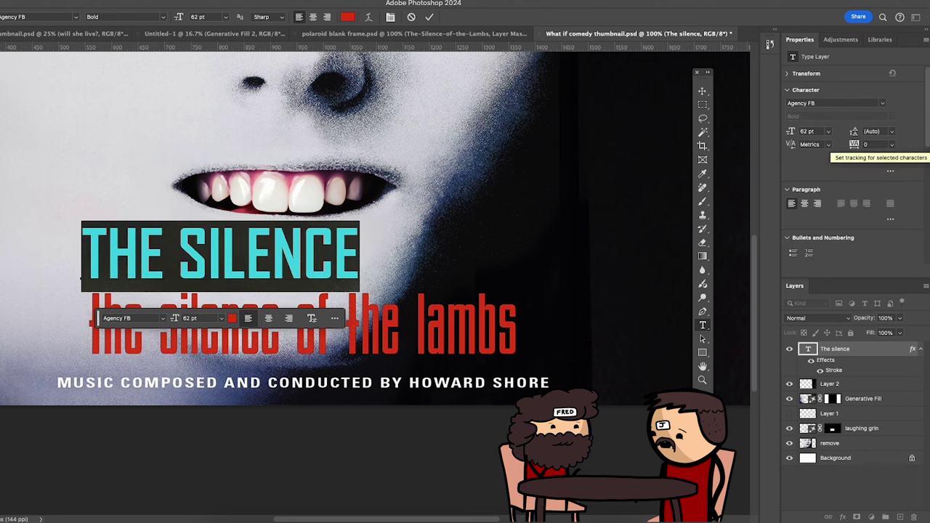
Step: Recolour the "The silence" text with a slightly darker red
drag(105, 320, 143, 146)
click(563, 309)
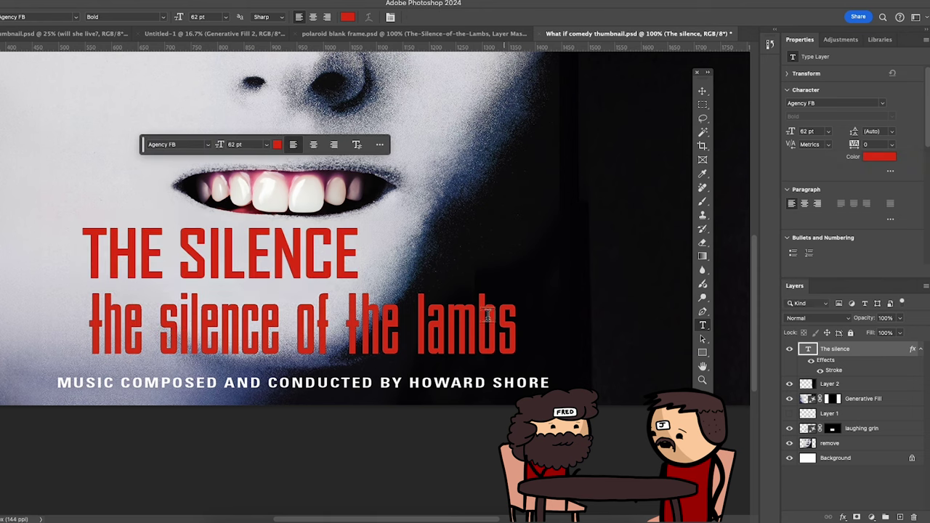
click(257, 255)
drag(358, 260, 71, 269)
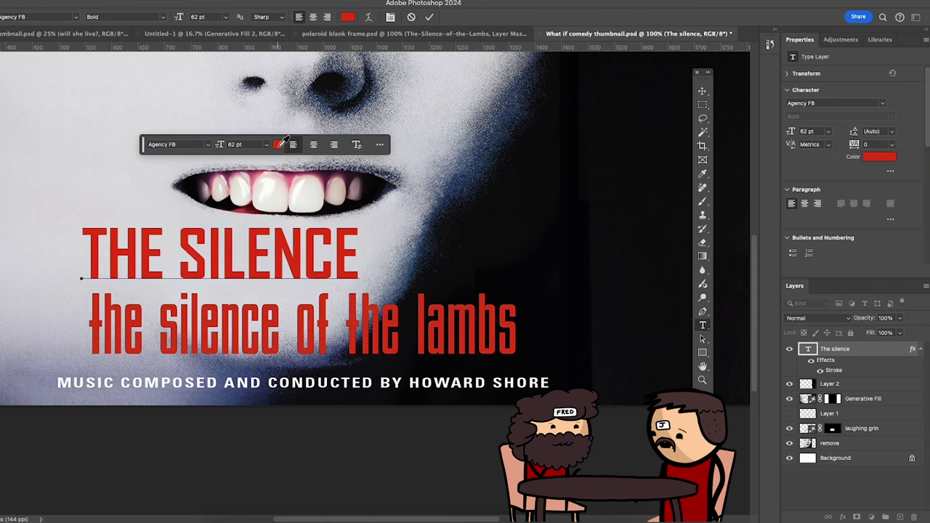
click(277, 144)
click(639, 23)
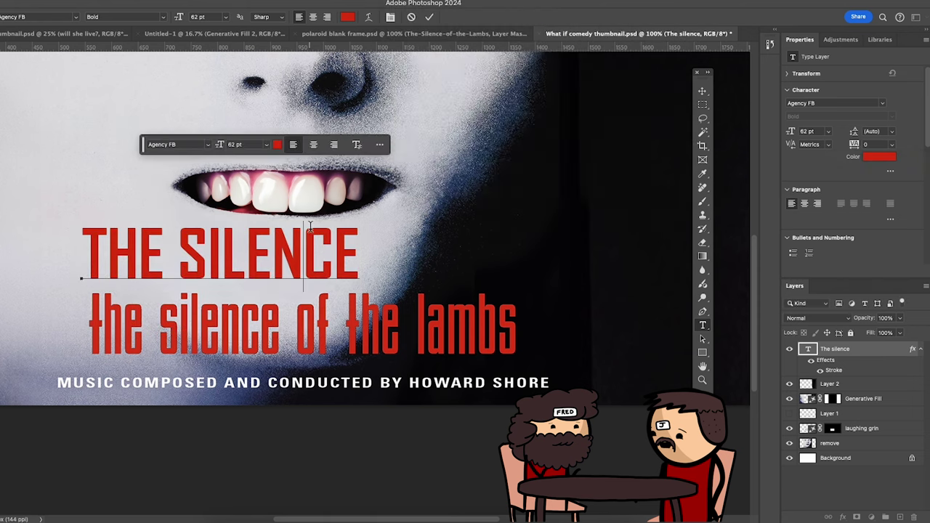
Step: Tighten the tracking of the "The silence" text to -40
drag(359, 251, 80, 252)
drag(855, 150, 852, 149)
click(311, 276)
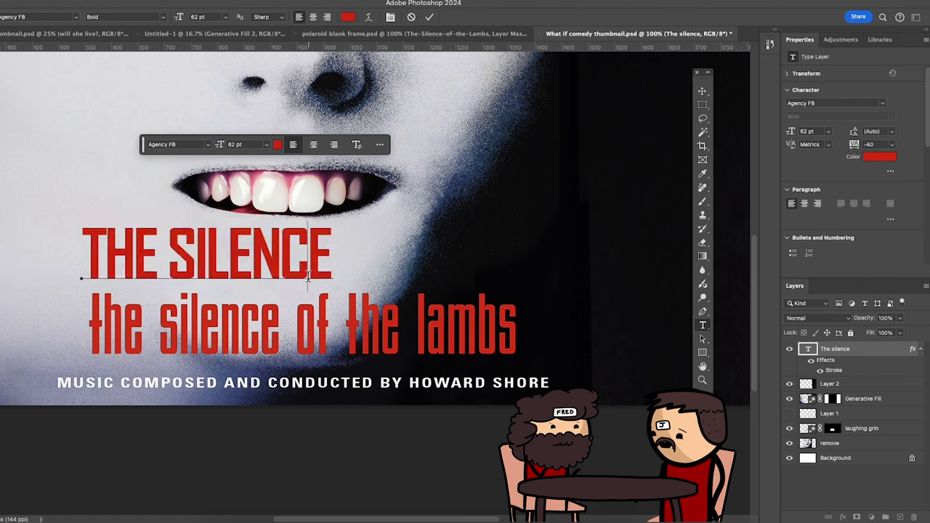
triple_click(204, 255)
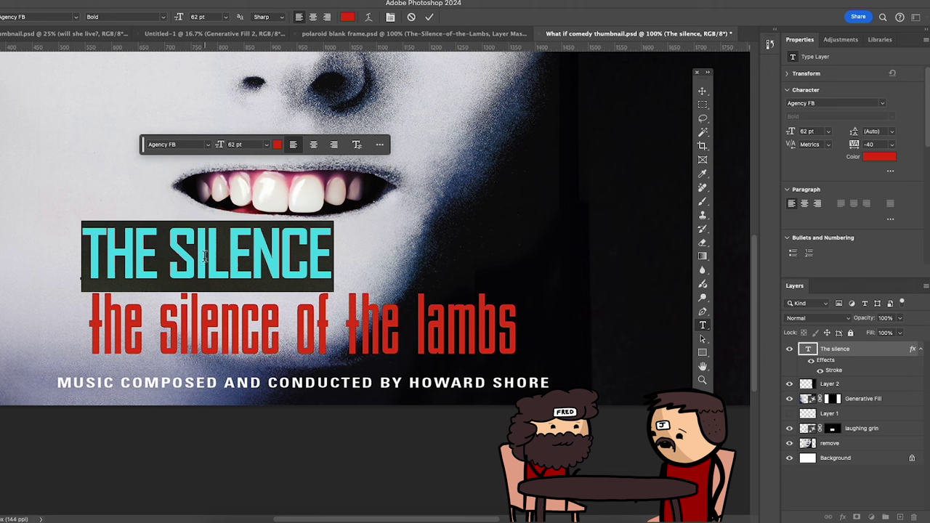
click(332, 278)
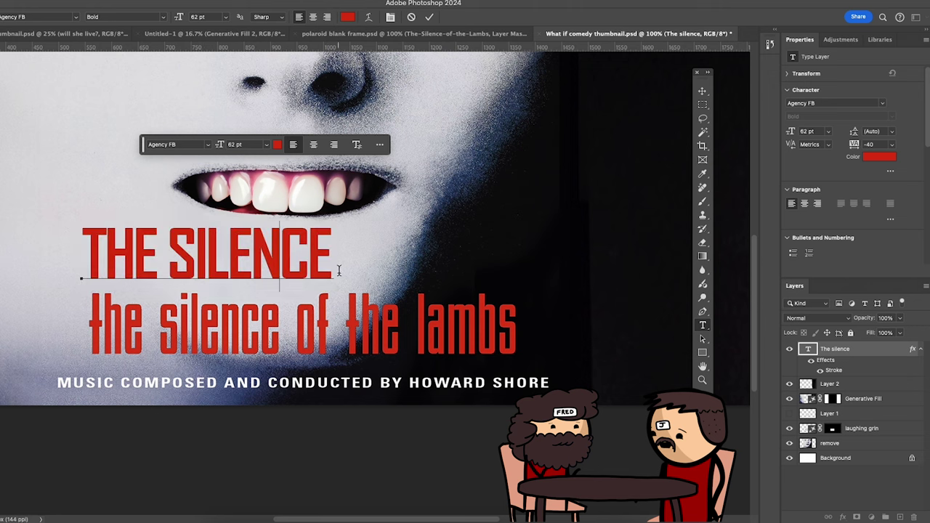
Step: Transform the "The silence" text into narrower, taller letters that match the original title's height, placed just above it
click(702, 91)
key(super+t)
drag(208, 231, 109, 231)
drag(110, 220, 110, 200)
drag(208, 255, 318, 331)
drag(348, 278, 334, 286)
drag(298, 320, 291, 271)
key(Return)
Step: Append "OF THE LAMBS" to the "The silence" text
double_click(276, 267)
key(End)
text(OF THE LAMBS)
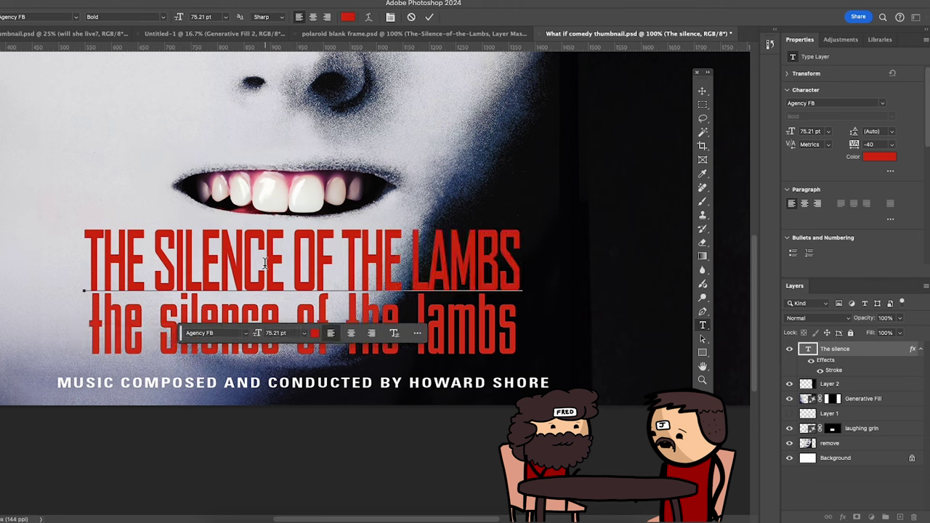
key(ctrl+Return)
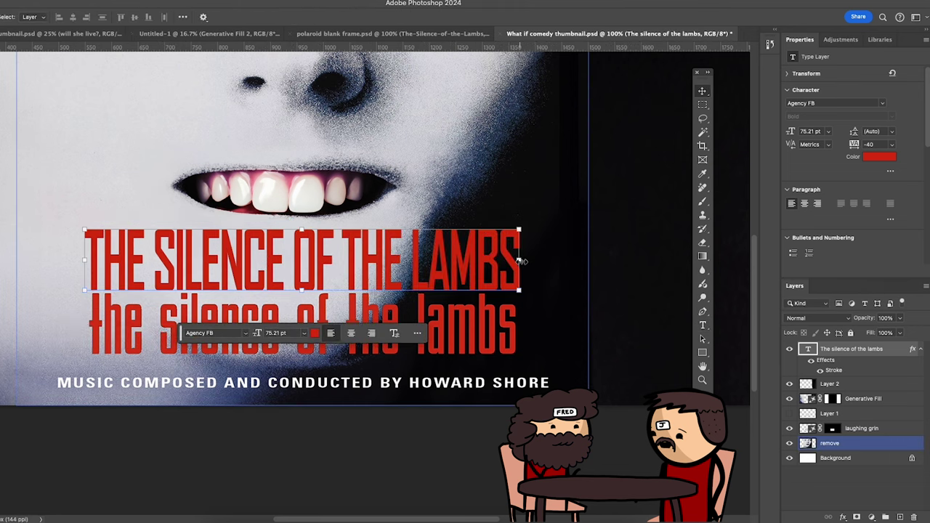
Step: Narrow the retyped title to 98.08% width so both ends line up with the original title
drag(520, 269, 517, 265)
drag(84, 268, 89, 265)
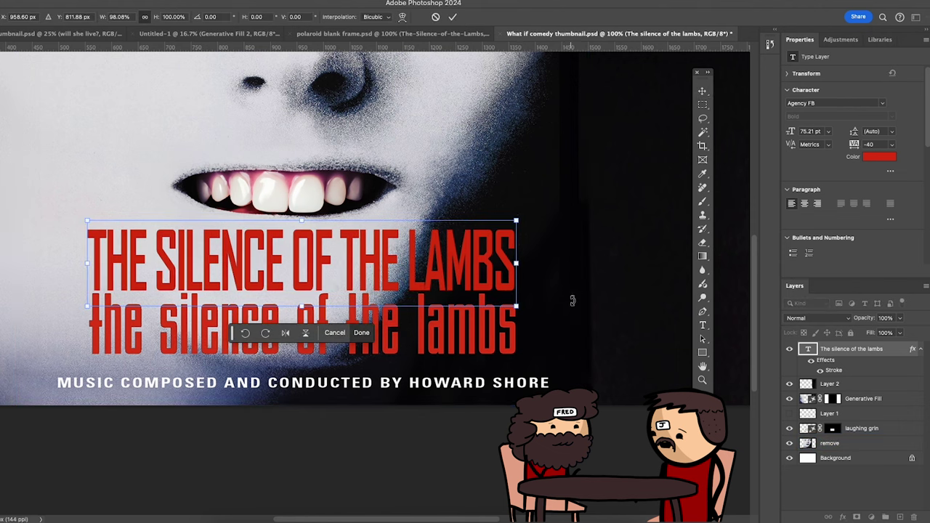
key(Return)
Step: Move the retyped title up over the eyes, clear of the original title, and hide its layer
click(384, 278)
key(super+minus)
key(super+minus)
key(super+minus)
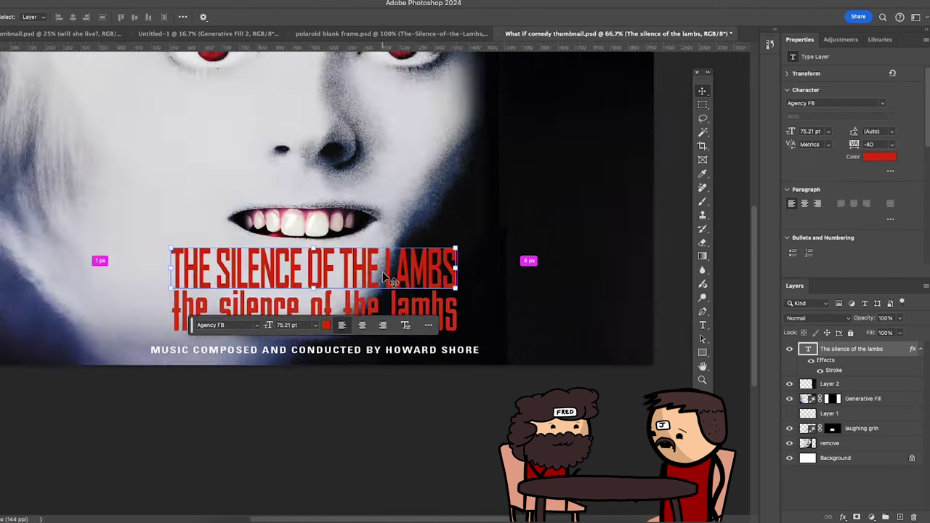
drag(383, 278, 308, 178)
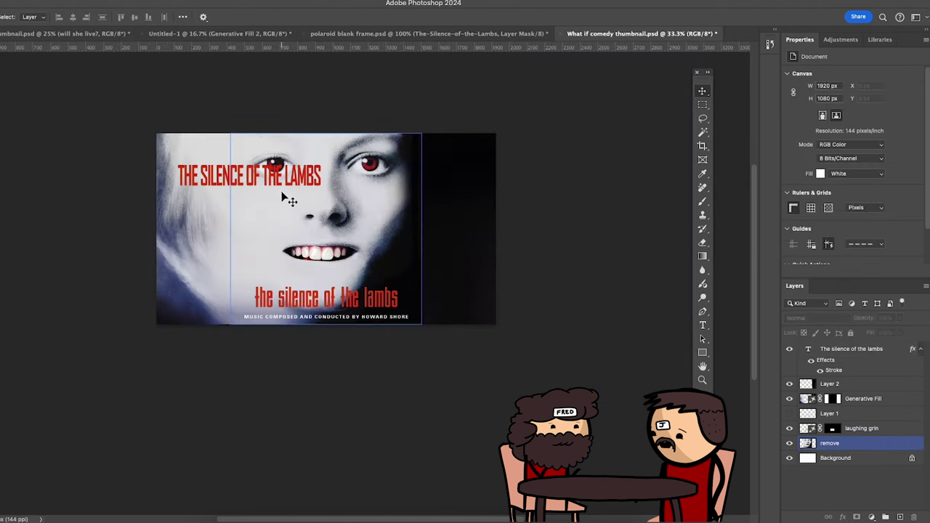
click(789, 349)
Step: Group the layers from Layer 2 down to remove
click(836, 385)
shift+click(861, 446)
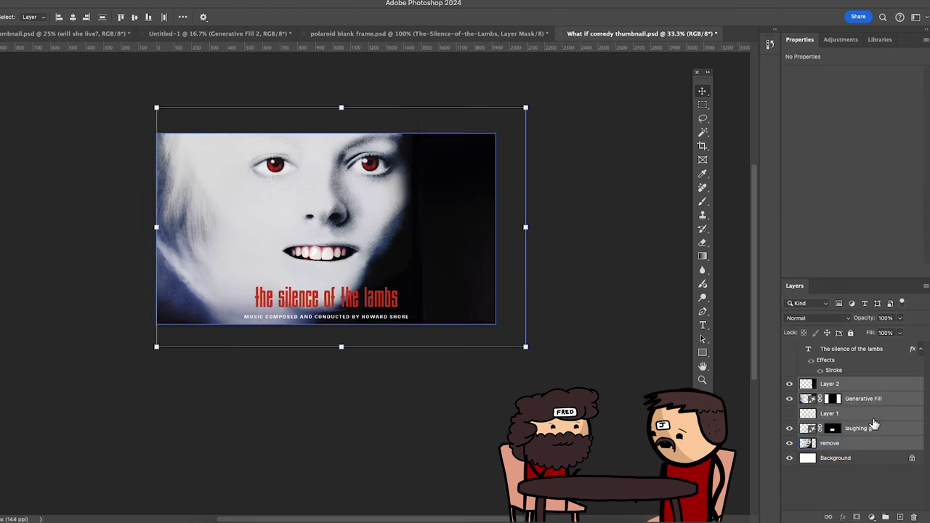
right_click(875, 427)
click(887, 518)
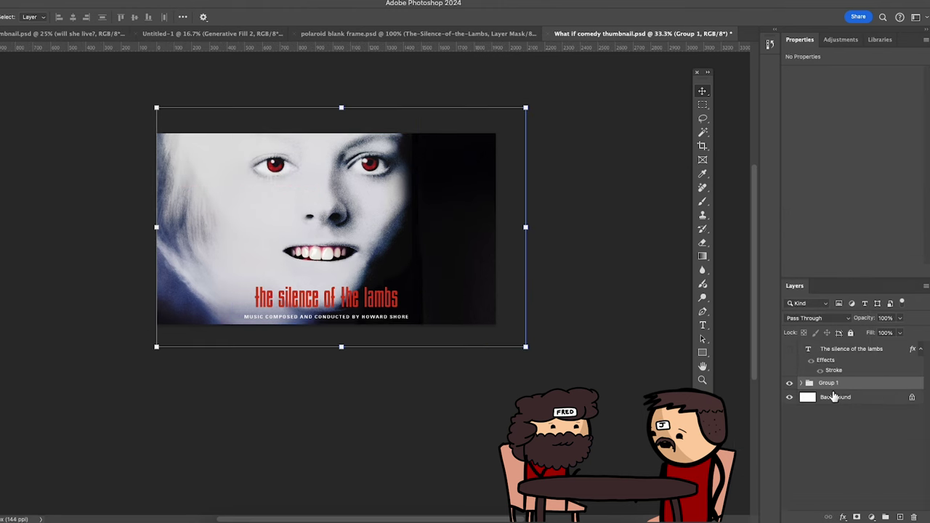
Step: Select the original title lettering with a rectangular marquee and remove it with a Generative Fill without a prompt
click(701, 106)
drag(249, 284, 402, 313)
click(244, 327)
click(431, 327)
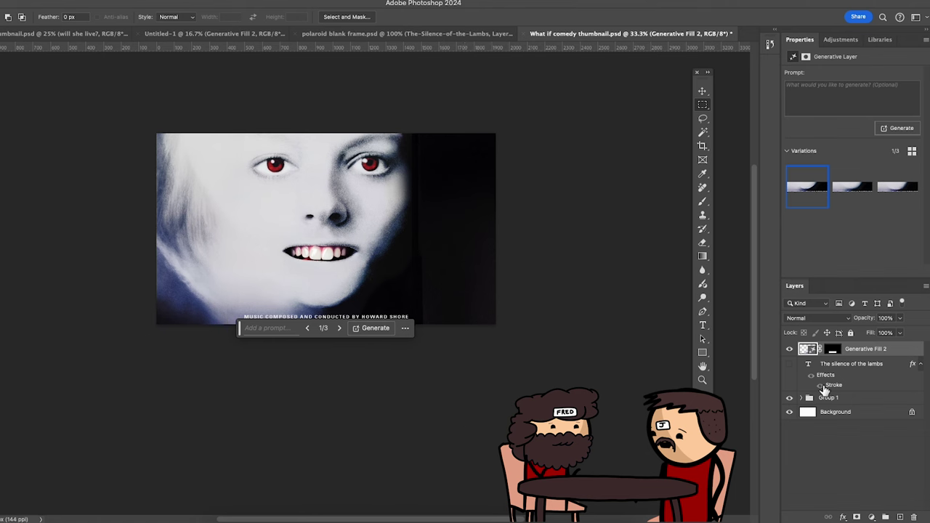
Step: Show the title text layer above Generative Fill 2 and replace its wording with "WAS IT FUNNY?"
click(790, 365)
drag(854, 365, 857, 345)
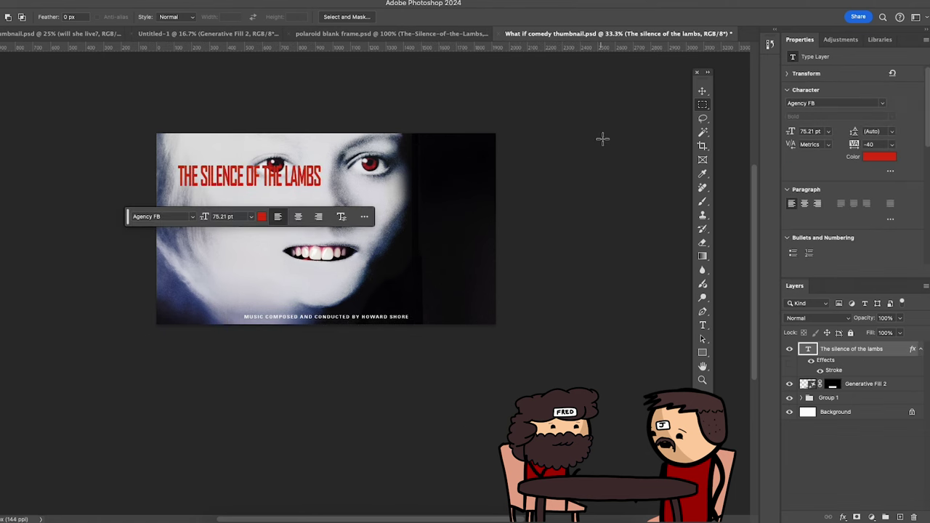
key(t)
triple_click(282, 178)
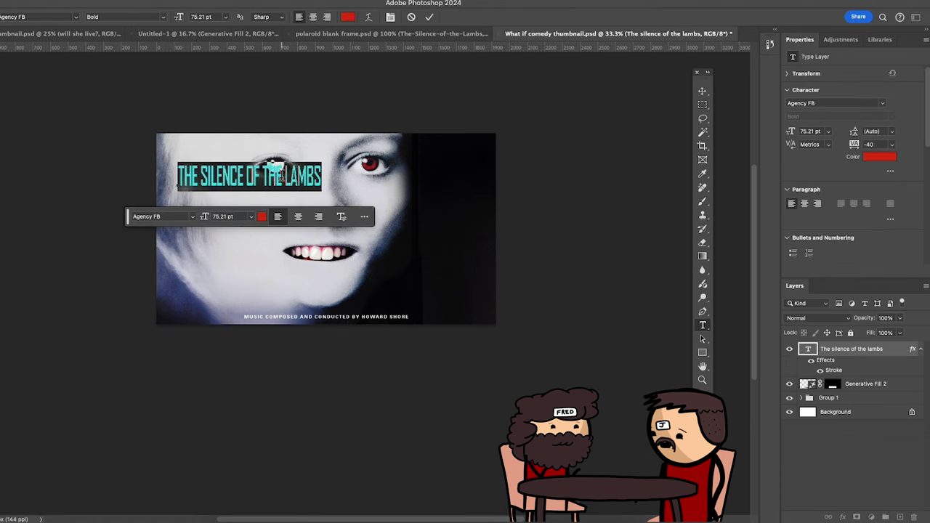
text(WAS IT FUNNY?)
Step: Place the "WAS IT FUNNY?" text between the grin and the music credit and enlarge it
drag(230, 202, 329, 321)
click(451, 307)
key(v)
mouse_move(323, 284)
mouse_down()
mouse_move(325, 263)
mouse_move(334, 296)
mouse_up()
click(490, 376)
click(539, 378)
key(super+minus)
key(super+minus)
key(super+equal)
key(super+equal)
key(super+equal)
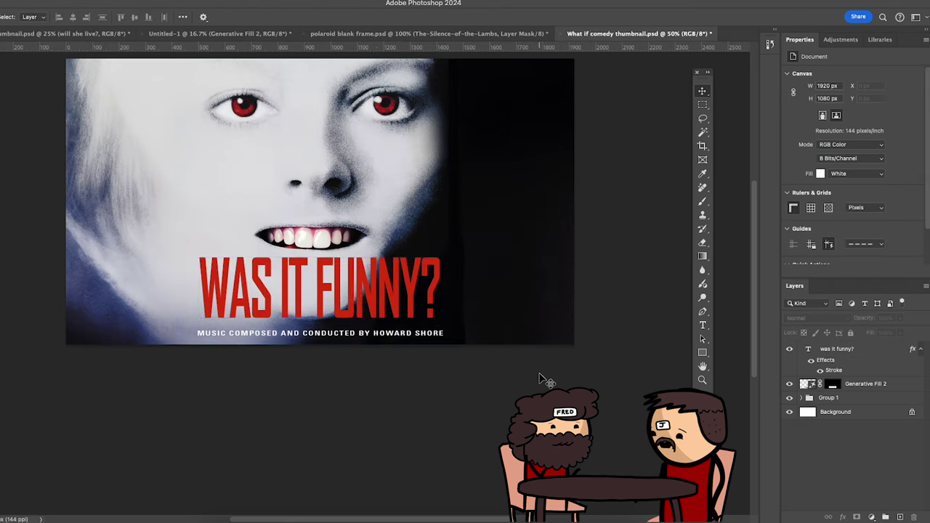
Step: Set the "was it funny?" text's tracking to 20 and shift the text slightly towards the credit line
click(840, 349)
drag(855, 144, 858, 145)
drag(350, 290, 343, 297)
Step: Scale the "was it funny?" text to 95.80% width and 81.78% height, roughly centred above the music credit
key(super+t)
drag(332, 254, 331, 260)
drag(363, 304, 355, 304)
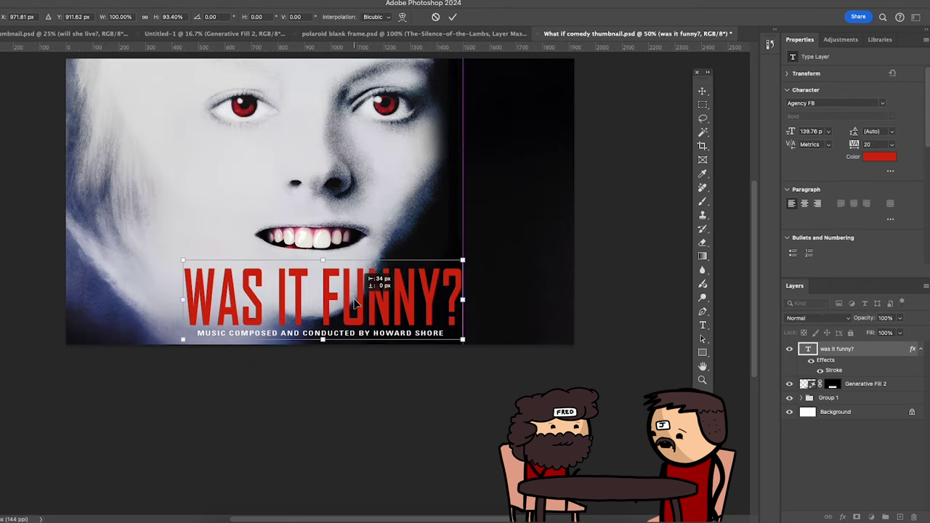
drag(323, 261, 323, 270)
drag(183, 306, 190, 305)
drag(463, 305, 459, 306)
drag(189, 305, 196, 303)
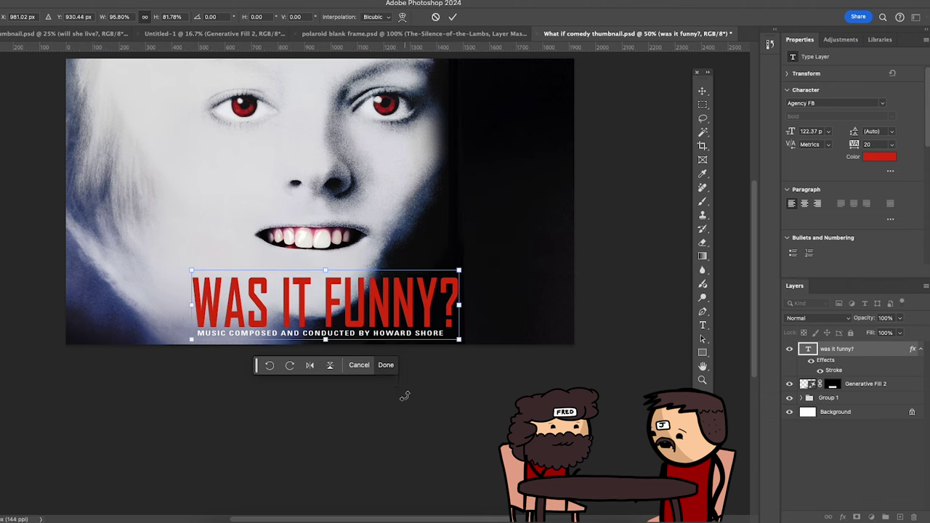
click(396, 372)
Step: Move the "was it funny?" text up to leave a gap between it and the music credit
key(ctrl+minus)
key(ctrl+minus)
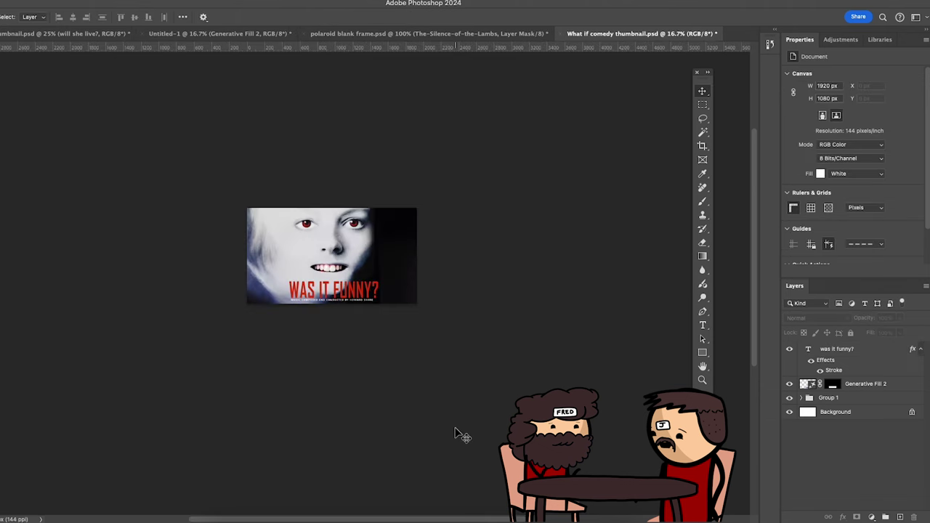
key(ctrl+plus)
key(ctrl+plus)
key(ctrl+plus)
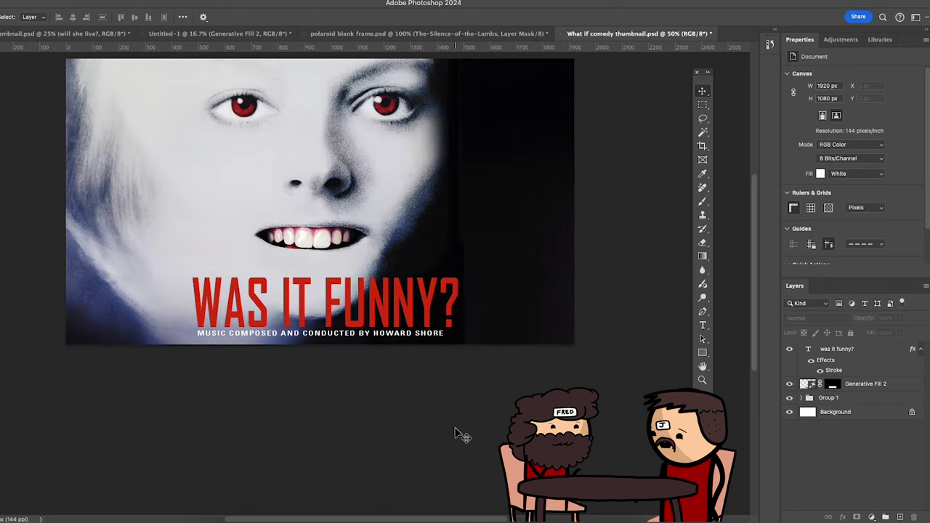
drag(386, 292, 386, 290)
click(580, 451)
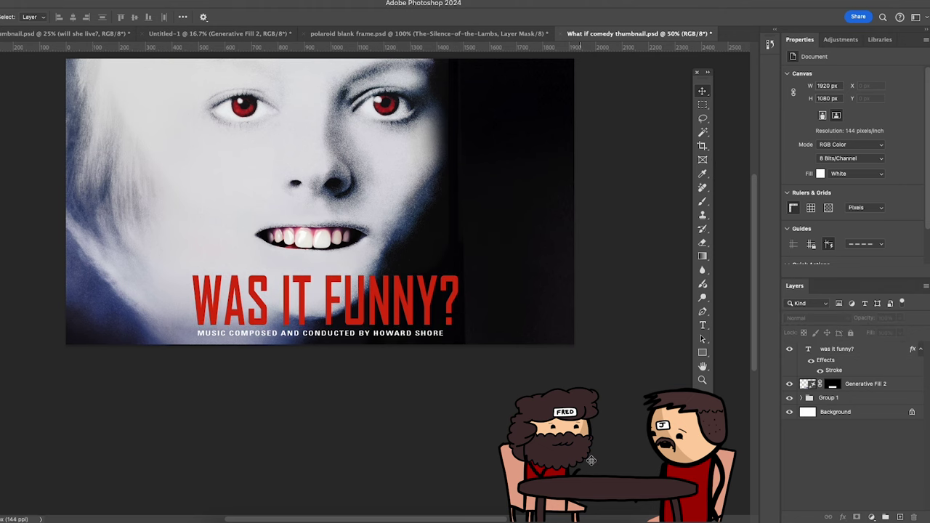
scroll(592, 461, up, 2)
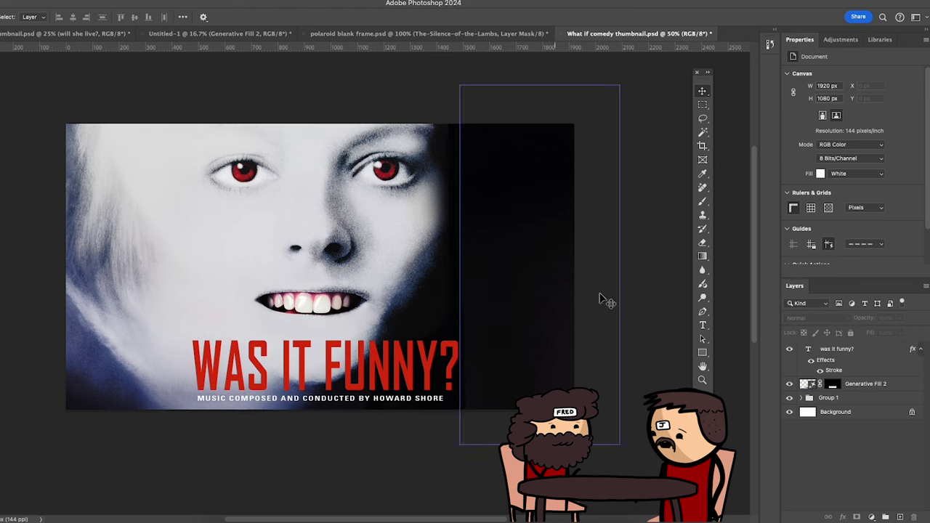
click(358, 374)
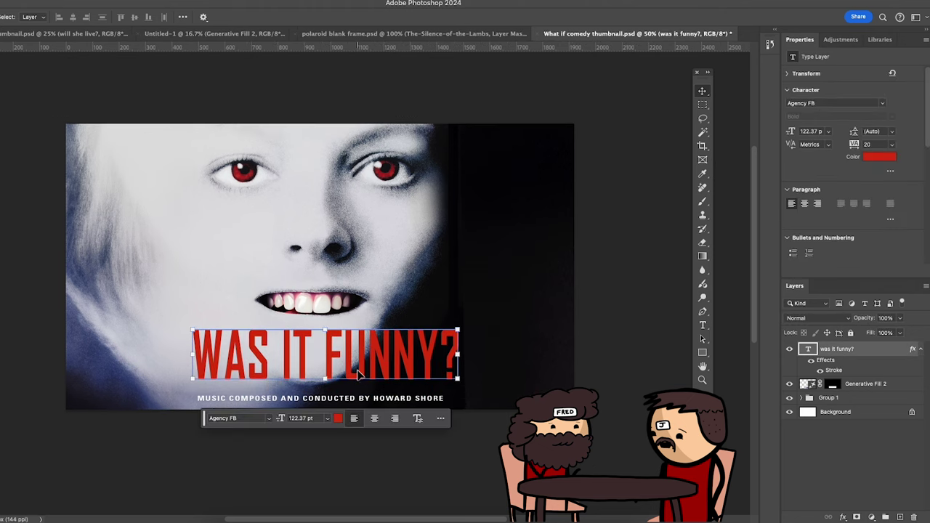
Step: Shift the "was it funny?" text slightly closer to the music credit
drag(357, 374, 359, 385)
drag(434, 379, 433, 371)
Step: Copy the music credit strip from the "remove" layer onto its own layer and stack it above Generative Fill 2
key(m)
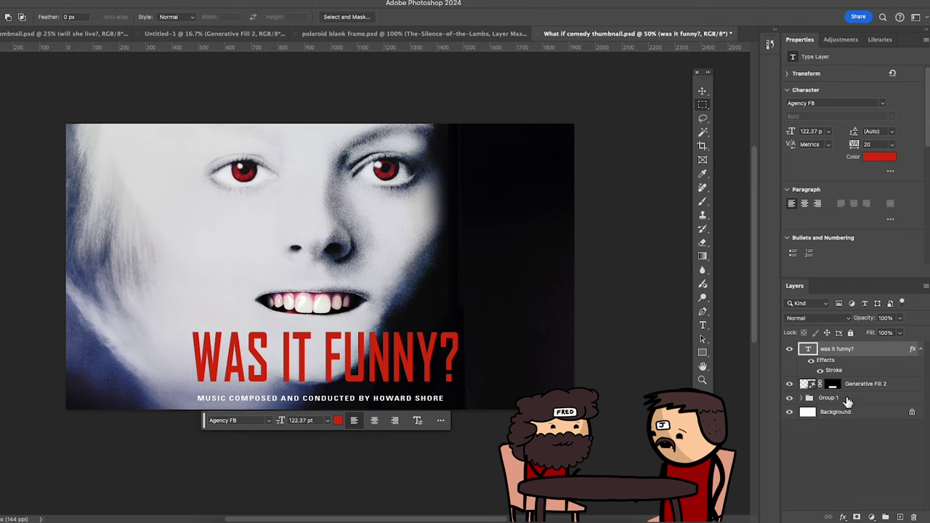
click(822, 400)
drag(191, 391, 455, 410)
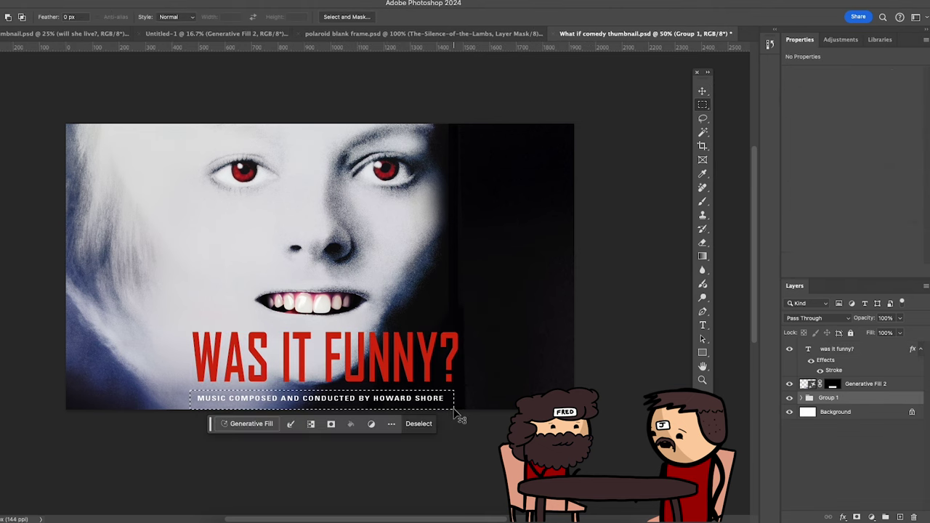
click(802, 397)
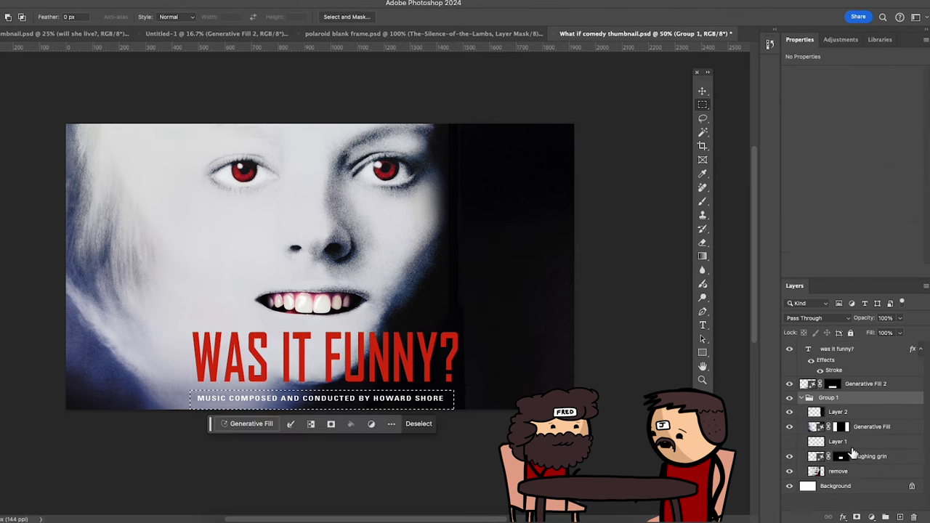
click(851, 473)
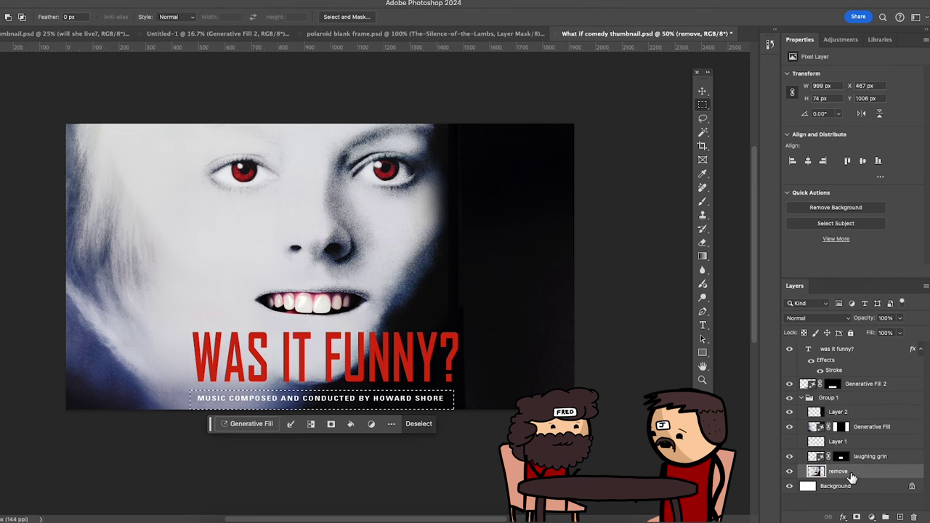
key(ctrl+j)
drag(860, 476, 857, 387)
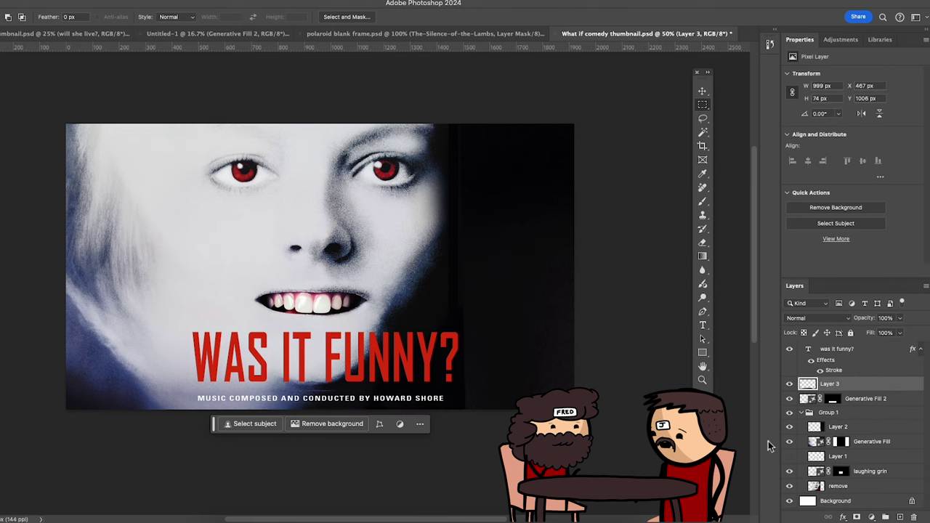
Step: Move the "was it funny?" text down so it sits just above the music credit
click(802, 416)
click(702, 91)
drag(311, 357, 311, 365)
Step: Toggle the visibility of Group 1 and Generative Fill 2 to check them, and move Generative Fill 2 into Group 1
click(791, 413)
click(790, 413)
click(801, 413)
click(846, 415)
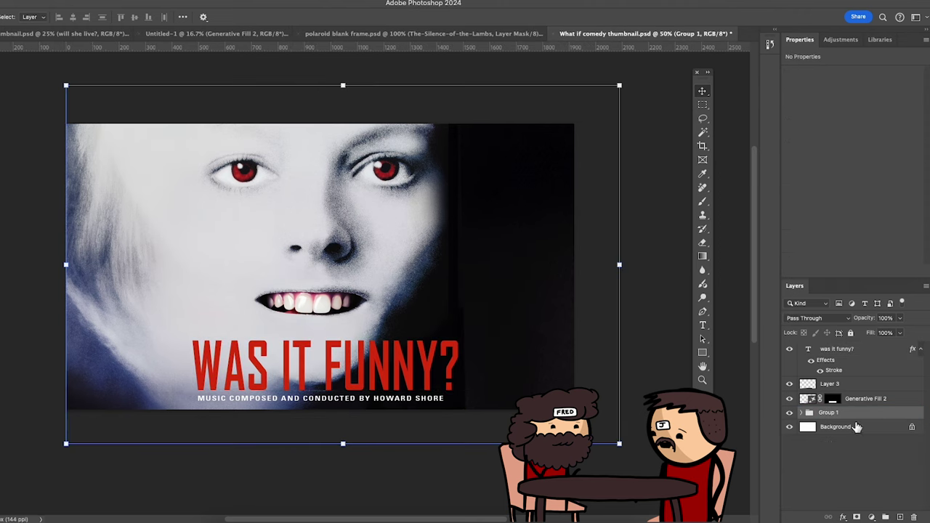
click(790, 399)
click(790, 399)
click(802, 412)
drag(855, 400, 851, 424)
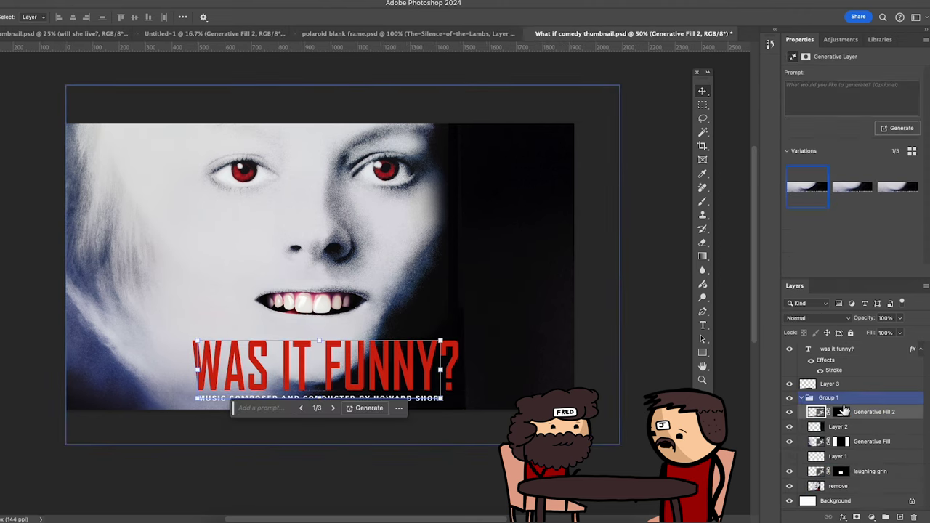
click(803, 398)
Step: Try a white rectangle of about 1112 × 326 px behind the title and music credit, above Group 1
click(844, 385)
click(837, 398)
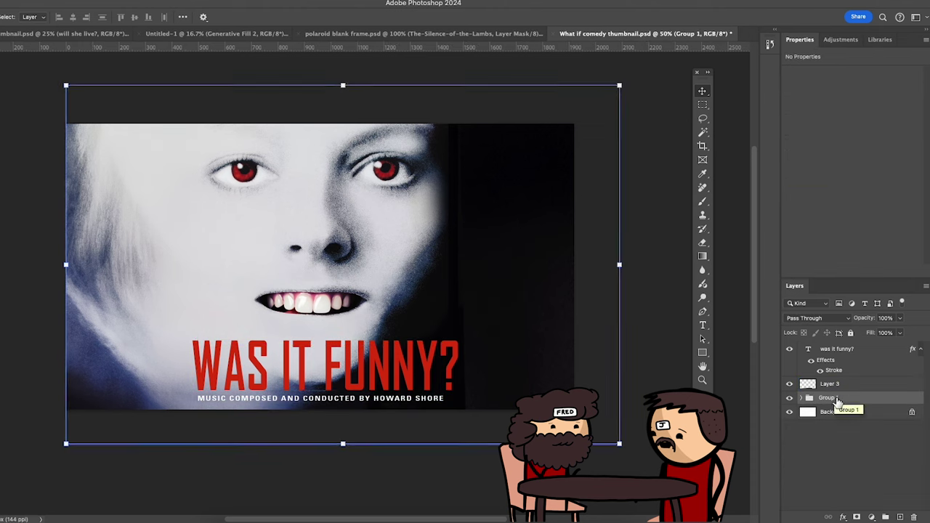
click(703, 353)
drag(173, 328, 468, 414)
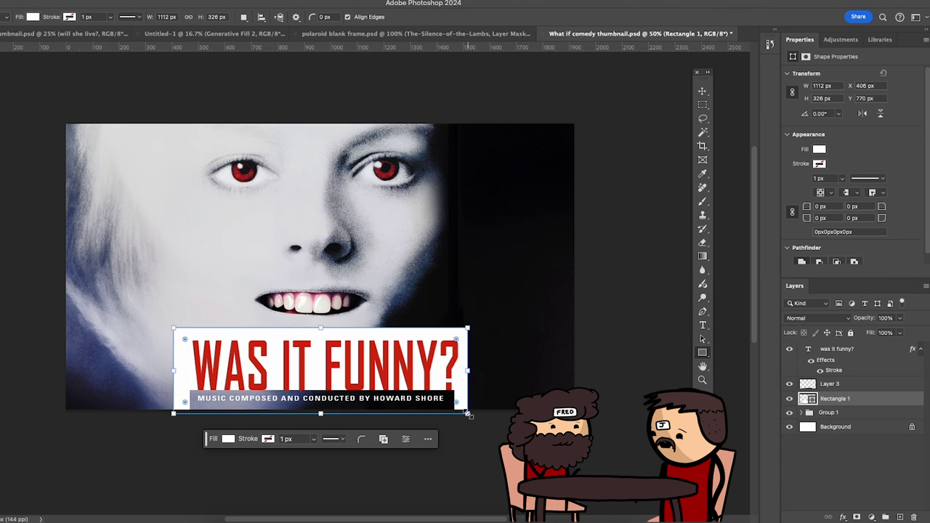
key(ctrl+z)
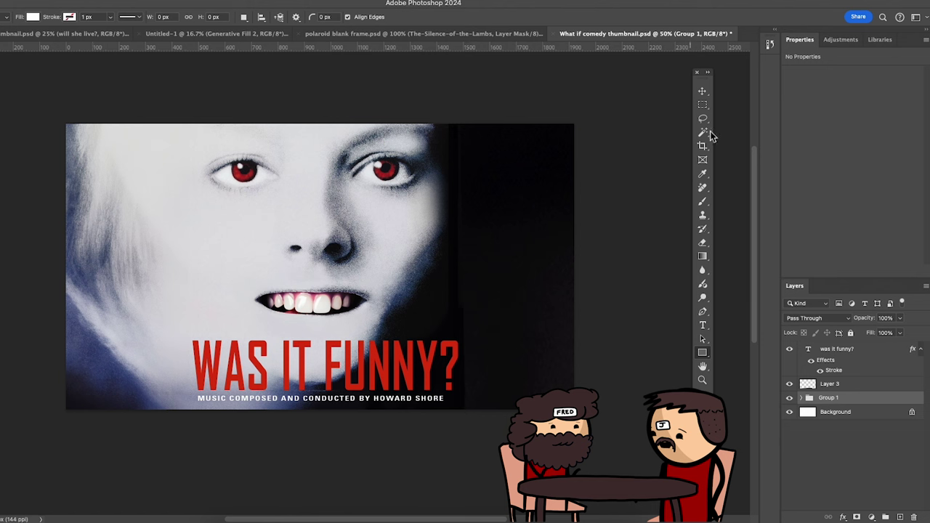
Step: Scale the "was it funny?" text up to 115.08%, keeping it between the grin and the music credit
click(702, 91)
double_click(439, 369)
click(702, 91)
drag(404, 362, 404, 351)
click(561, 396)
click(345, 390)
click(342, 358)
key(super+t)
drag(325, 372, 325, 384)
mouse_move(325, 335)
mouse_down()
mouse_move(325, 307)
mouse_move(326, 325)
mouse_up()
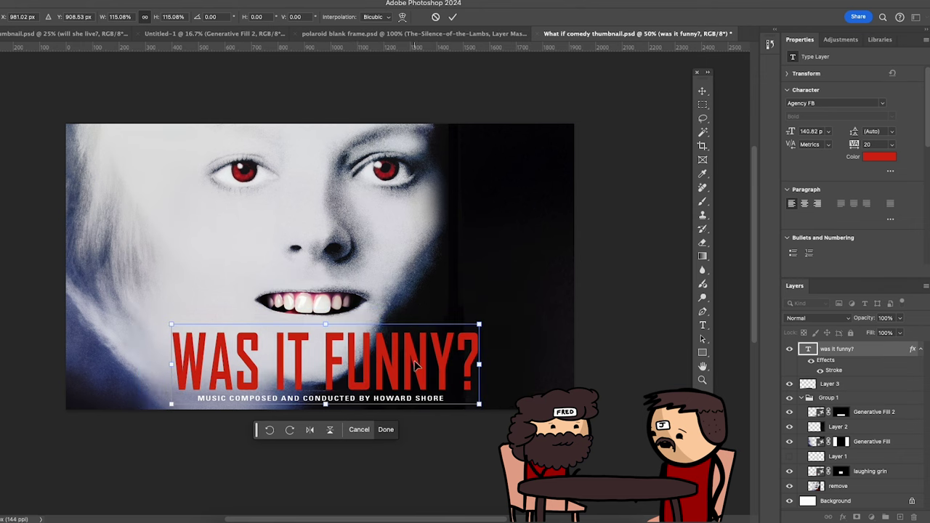
click(386, 429)
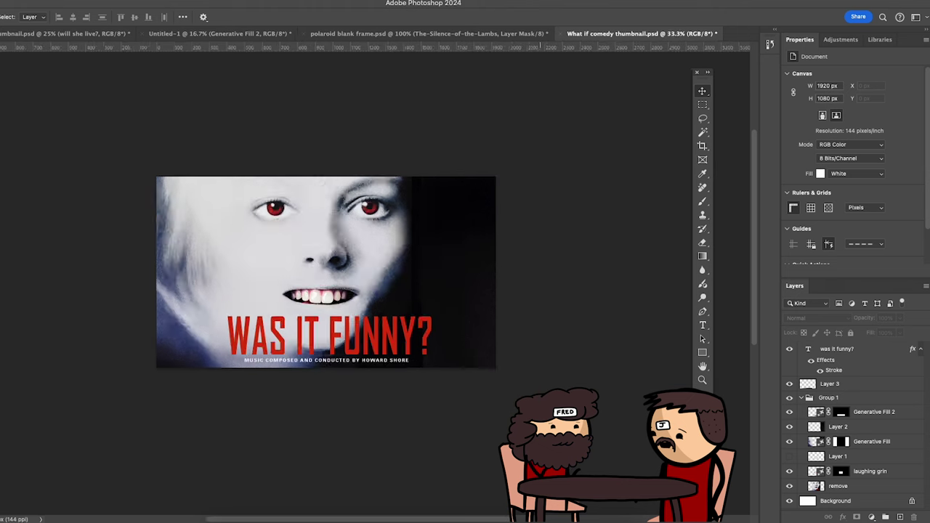
key(super+minus)
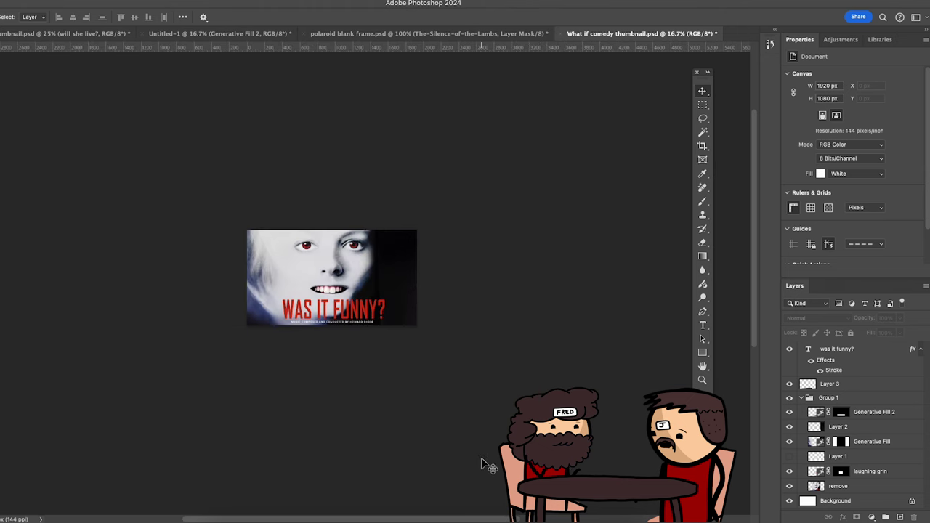
Step: Create a new 720 px square document and place the SILENCE-OF-THE-LAMBS image in it
click(7, 1)
click(29, 5)
click(364, 171)
click(732, 397)
click(220, 521)
drag(3, 291, 225, 284)
click(393, 503)
Step: Outline the moth with a straight-edged lasso selection and mask the cover image to it
click(702, 118)
right_click(702, 118)
click(738, 142)
click(222, 307)
click(233, 304)
click(264, 304)
click(305, 318)
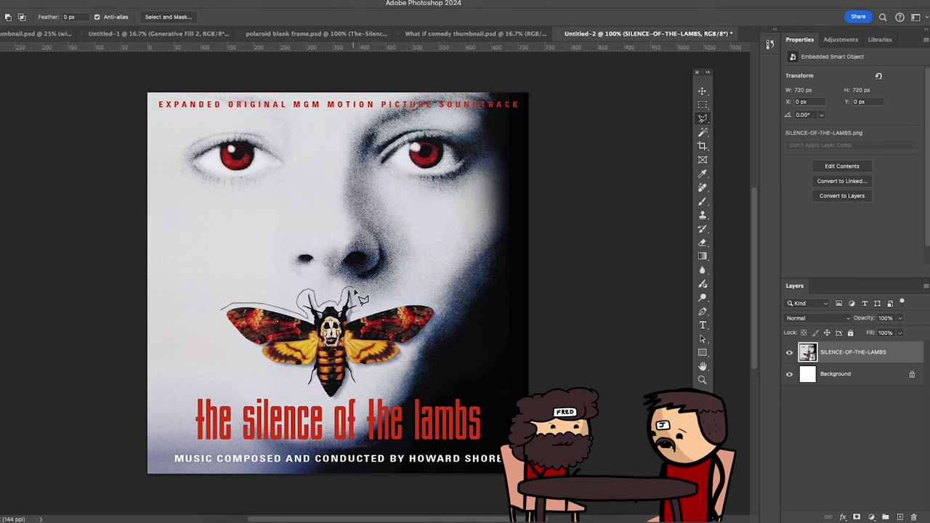
mouse_move(365, 320)
mouse_down()
mouse_move(424, 309)
mouse_move(445, 331)
mouse_move(407, 371)
mouse_move(368, 380)
mouse_up()
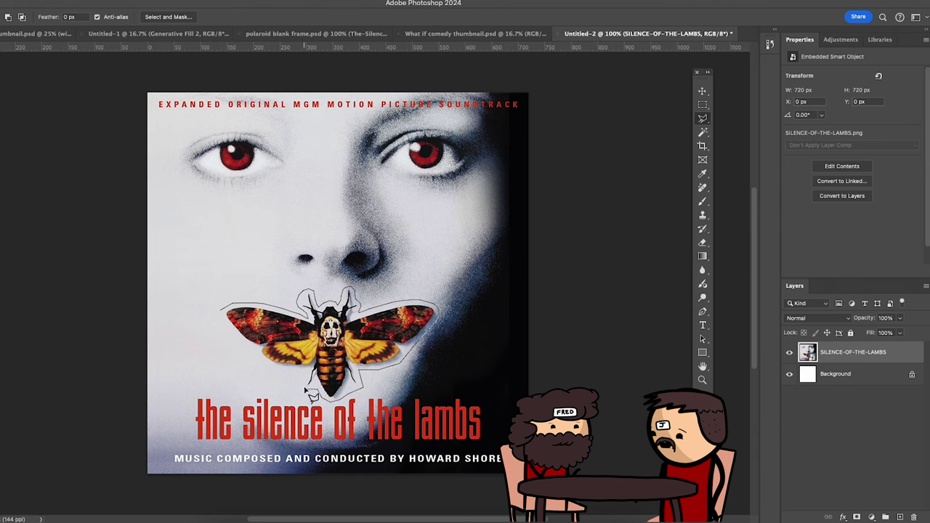
mouse_move(311, 378)
mouse_down()
mouse_move(277, 376)
mouse_move(222, 311)
mouse_up()
click(337, 416)
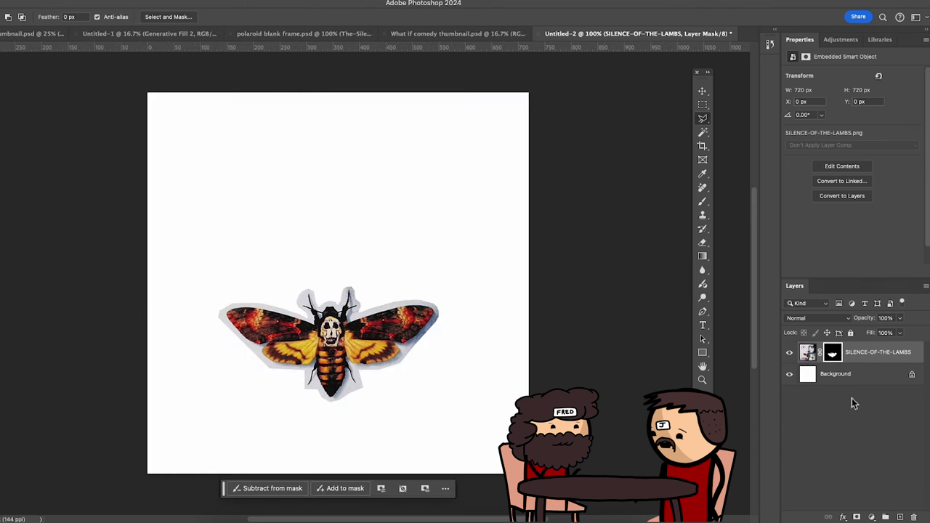
Step: Hide the white background and export the cut-out moth as Untitled-2.png
click(790, 374)
click(65, 2)
mouse_move(71, 158)
click(256, 158)
key(Return)
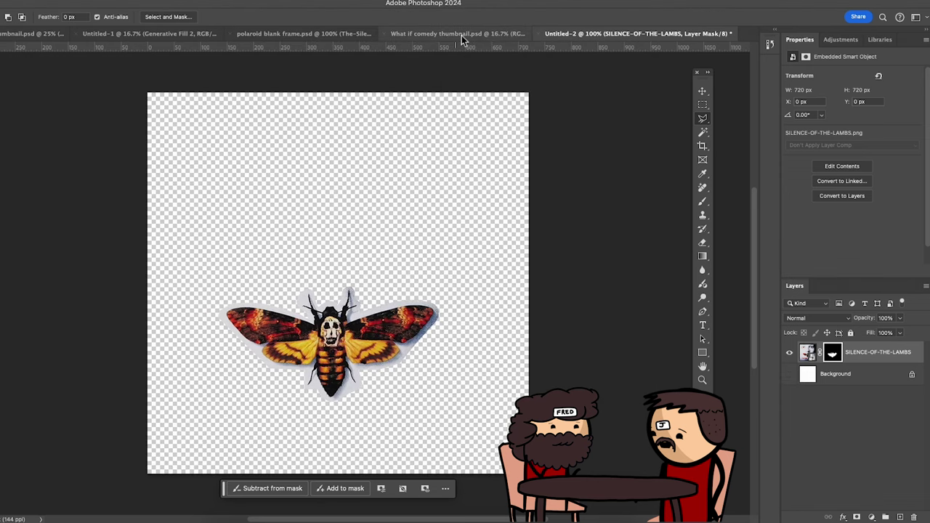
Step: Switch to the What if comedy thumbnail document and place Untitled-2.png over the face's fully lit eye
click(461, 34)
click(219, 522)
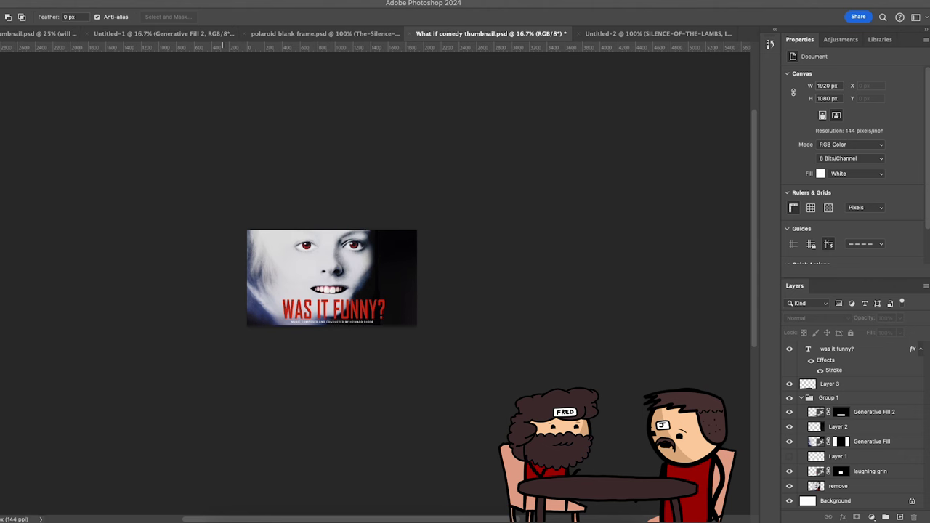
drag(338, 289, 311, 282)
key(Return)
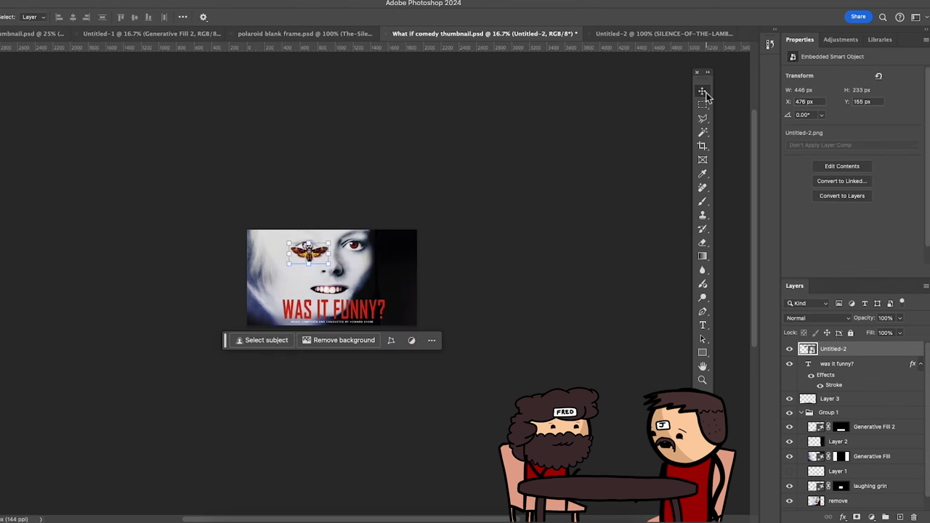
Step: Enlarge the moth to 115.96%, rotate it to -179.53° and position it over the covered eye
key(super+t)
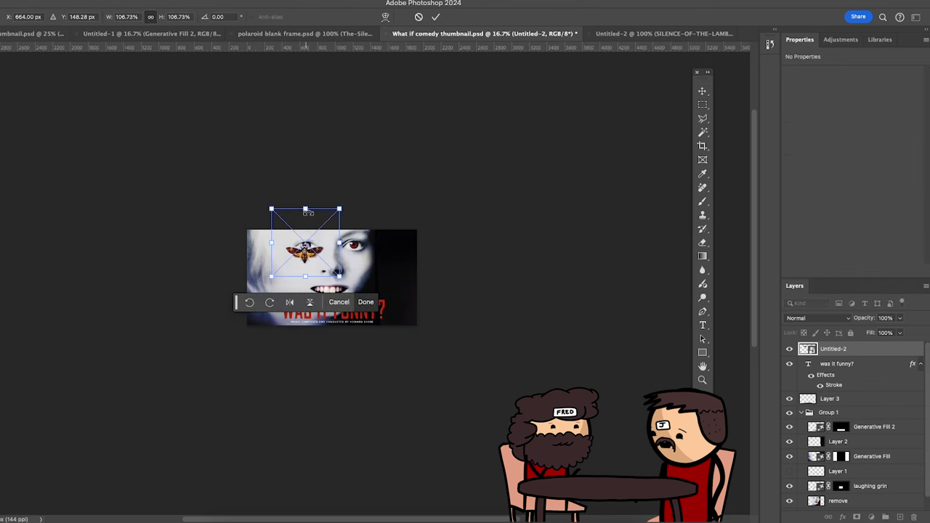
drag(307, 209, 307, 203)
drag(310, 288, 303, 153)
drag(311, 250, 311, 267)
drag(299, 303, 306, 309)
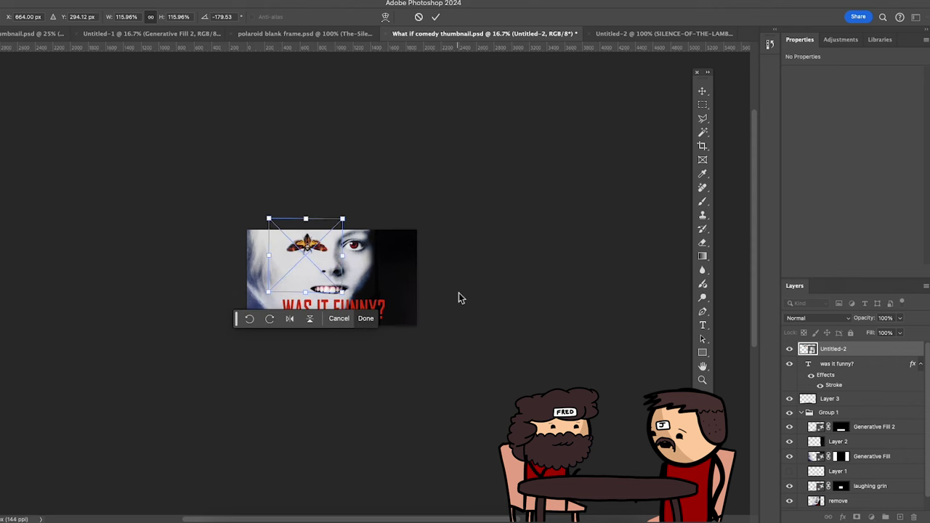
click(365, 324)
Step: Turn the moth upright at -1.70°, reposition it over the covered eye at about 486 × 256 px, and deselect it
key(super+plus)
key(super+plus)
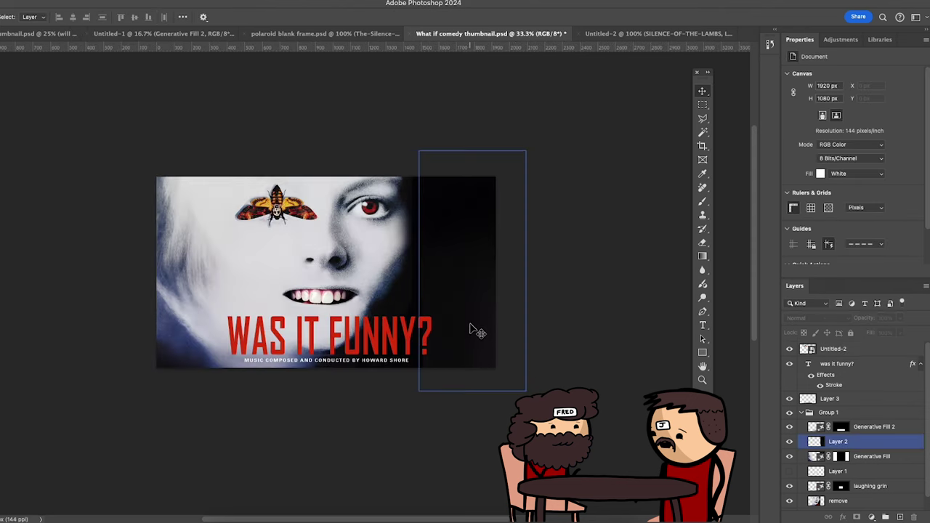
click(278, 212)
key(super+t)
mouse_move(278, 241)
mouse_down()
mouse_move(174, 179)
mouse_move(279, 246)
mouse_up()
drag(277, 316, 263, 69)
drag(282, 274, 283, 227)
key(Return)
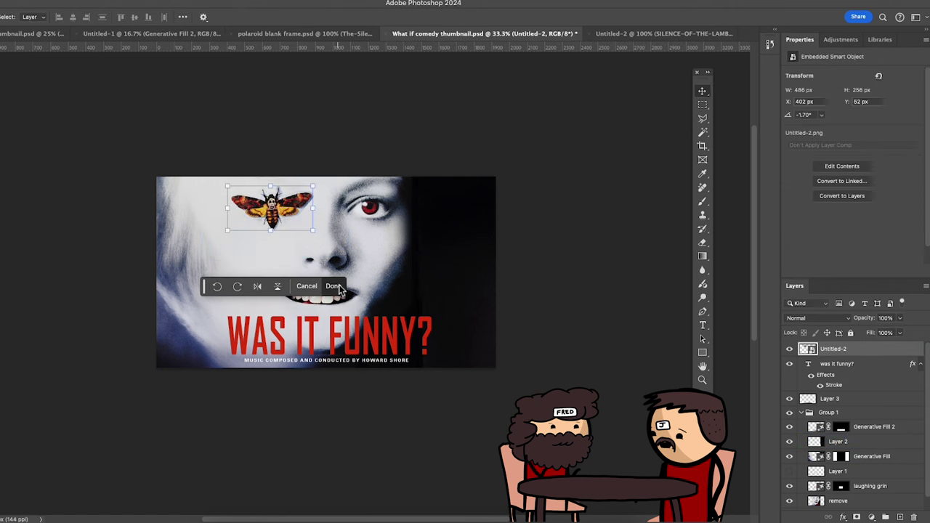
click(570, 314)
click(328, 336)
click(495, 353)
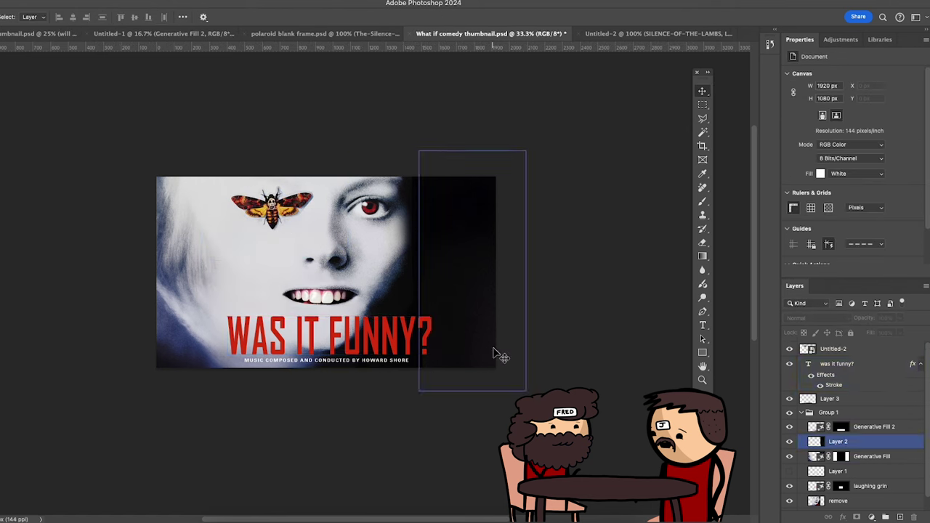
click(600, 446)
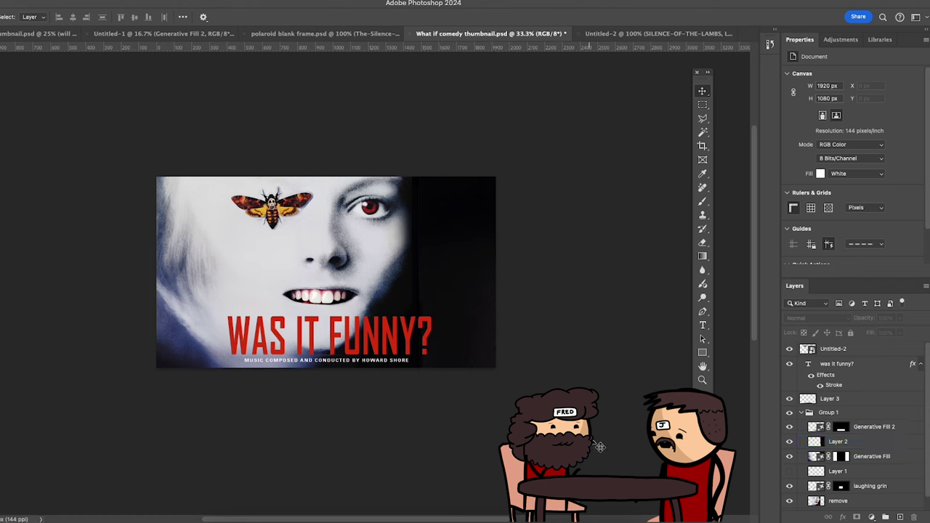